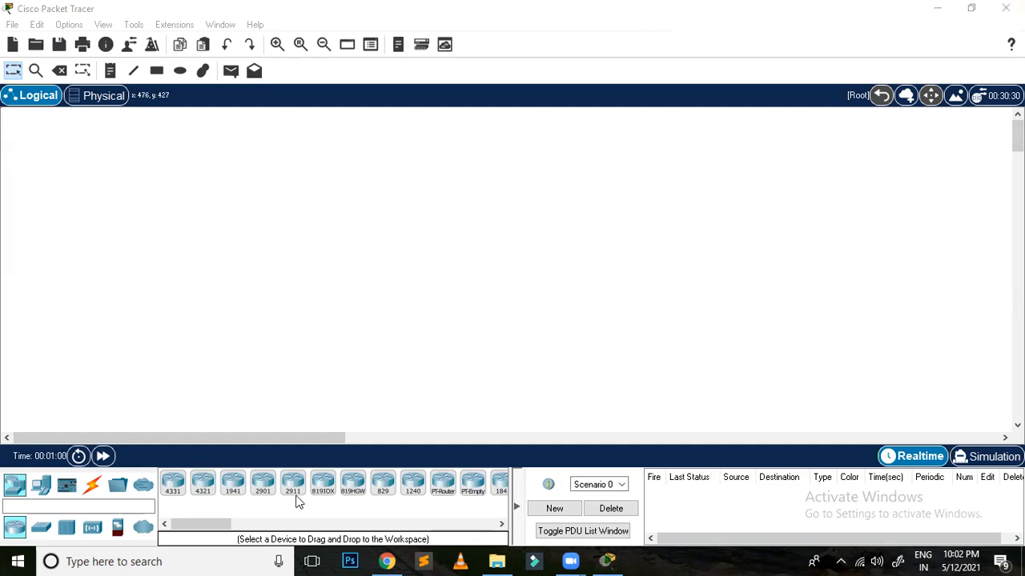
Place two 2811 routers side by side in the upper part of the logical workspace, level with each other
{"action": "left_click_drag", "start_coordinate": [229, 528], "coordinate": [286, 529]}
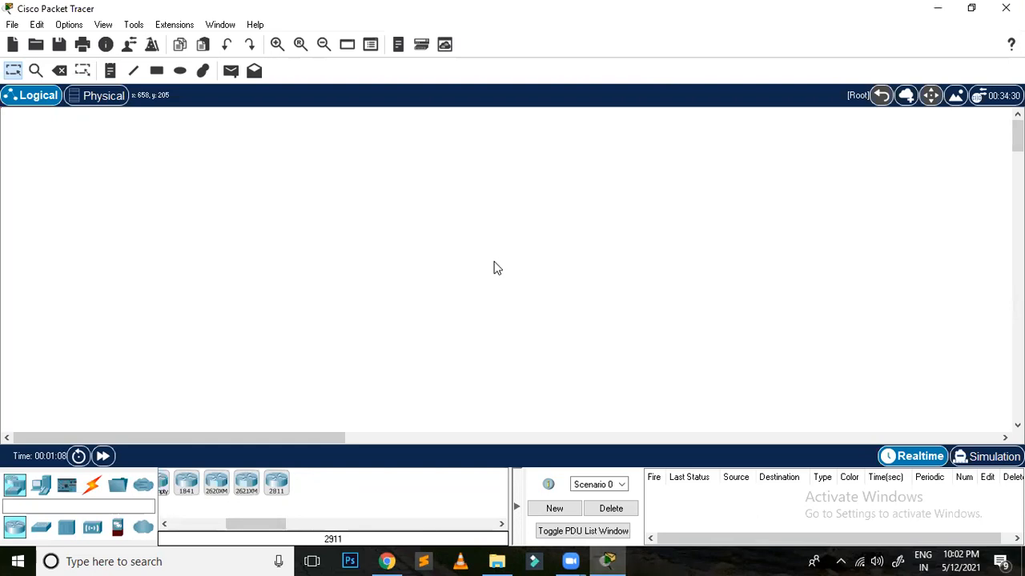
{"action": "left_click", "coordinate": [276, 484]}
{"action": "left_click", "coordinate": [243, 335]}
{"action": "left_click", "coordinate": [98, 176]}
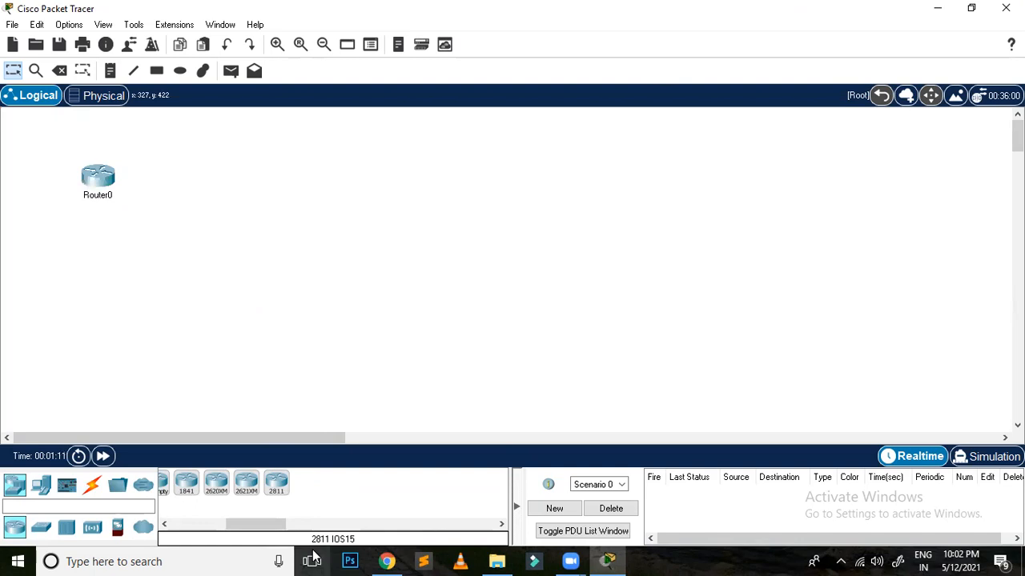
{"action": "left_click", "coordinate": [286, 486]}
{"action": "left_click", "coordinate": [264, 196]}
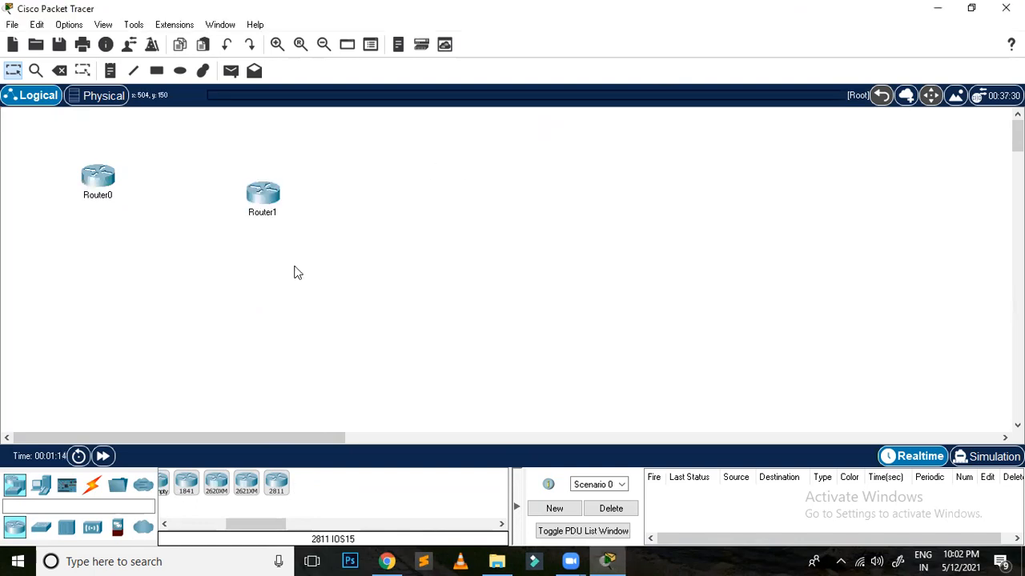
{"action": "left_click_drag", "start_coordinate": [278, 200], "coordinate": [302, 180]}
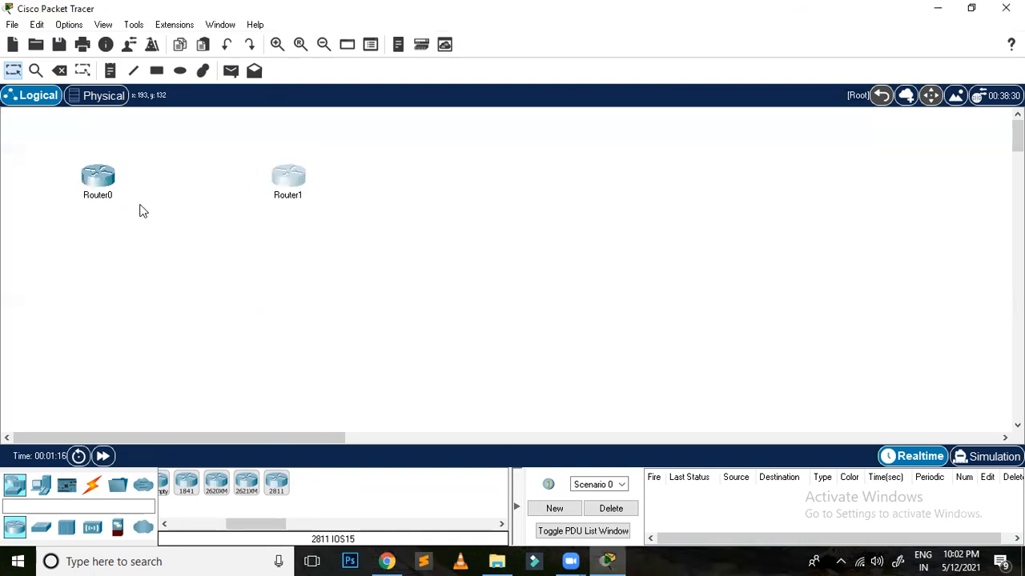
Rename Router0 as R1 and Router1 as R2
{"action": "left_click", "coordinate": [108, 196]}
{"action": "double_click", "coordinate": [108, 196]}
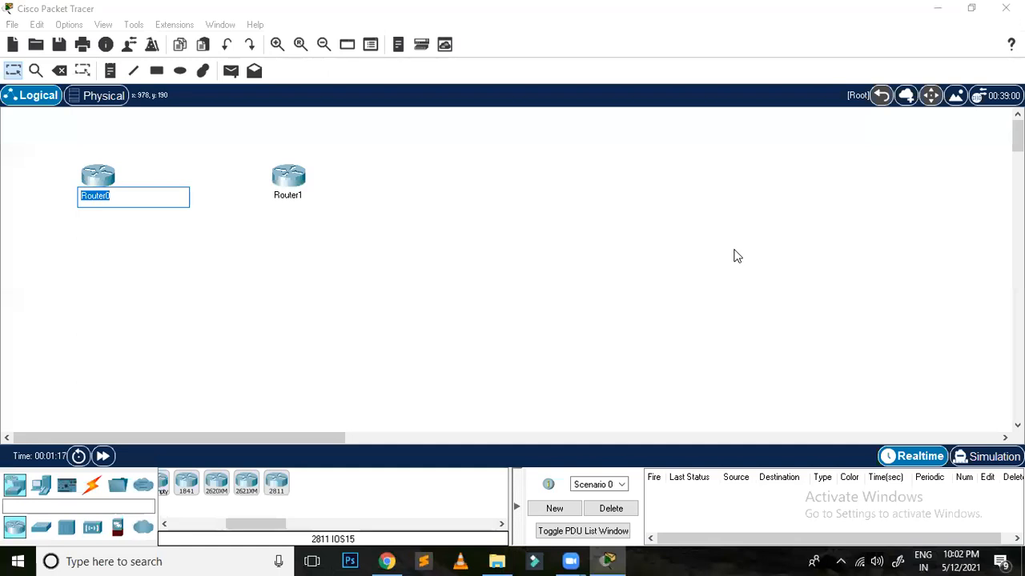
{"action": "type", "text": "R1"}
{"action": "left_click", "coordinate": [306, 196]}
{"action": "double_click", "coordinate": [306, 196]}
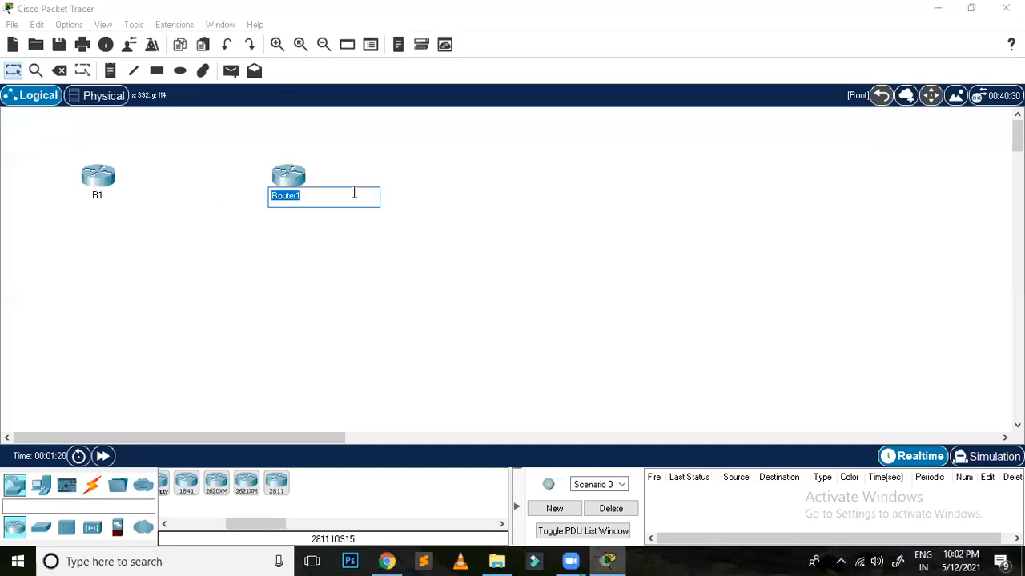
{"action": "type", "text": "R2"}
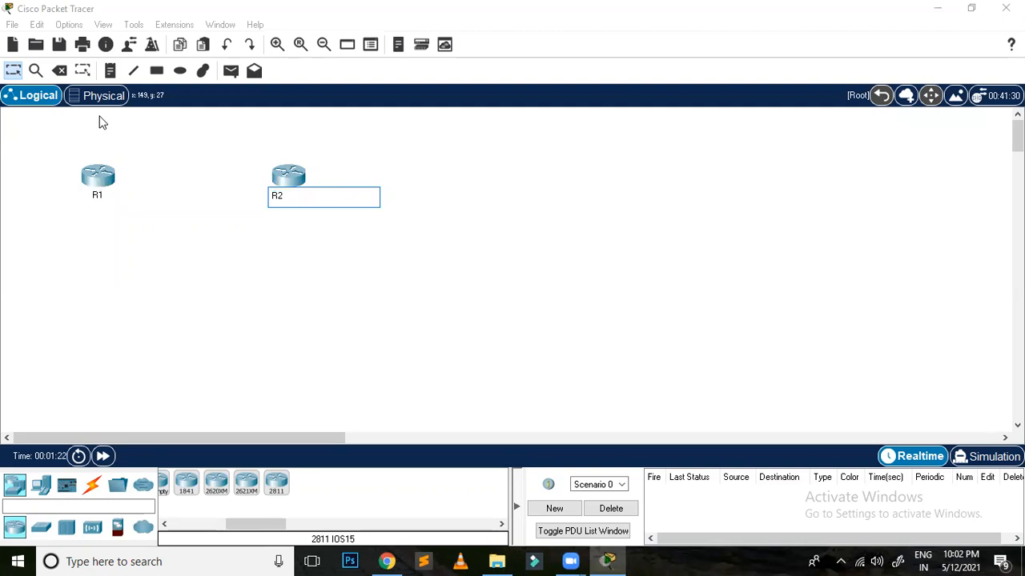
{"action": "left_click", "coordinate": [12, 69]}
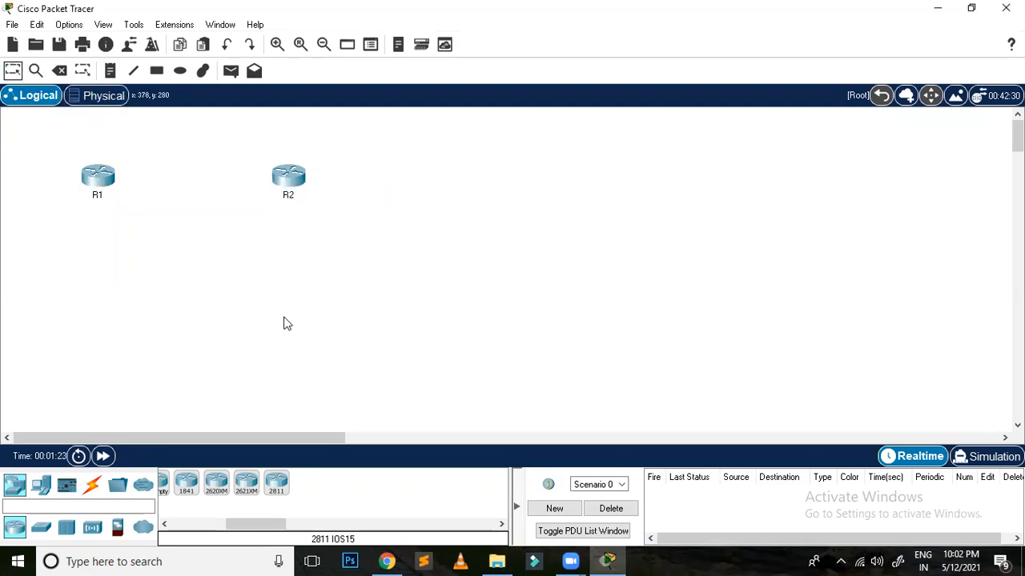
Place two 2960 switches in the workspace, one below each router
{"action": "left_click", "coordinate": [41, 526]}
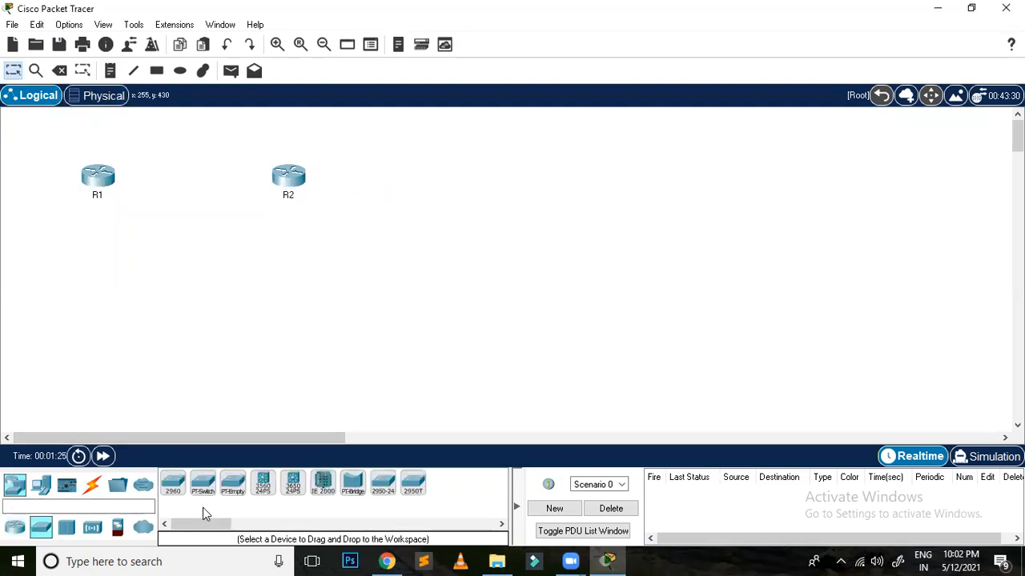
{"action": "left_click", "coordinate": [173, 485], "text": "ctrl"}
{"action": "left_click", "coordinate": [91, 282]}
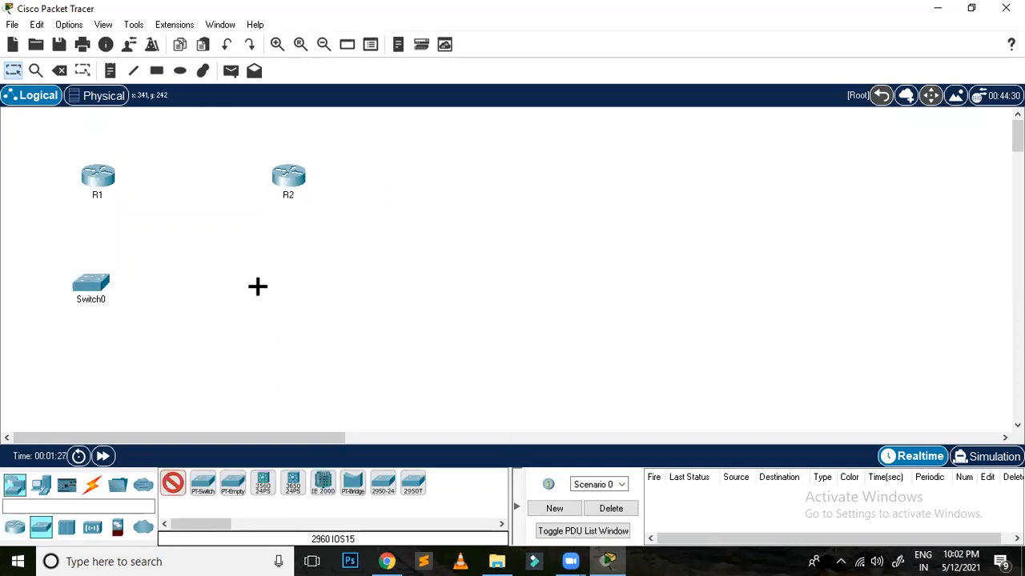
{"action": "left_click", "coordinate": [281, 281]}
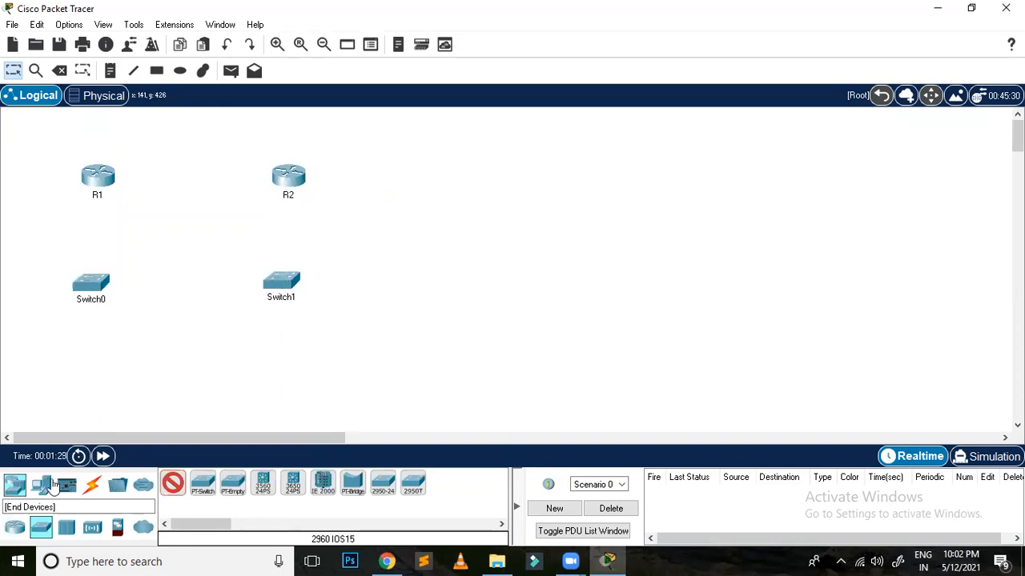
Place two PCs in the workspace, one below each switch
{"action": "left_click", "coordinate": [41, 485]}
{"action": "left_click", "coordinate": [173, 485], "text": "ctrl"}
{"action": "left_click", "coordinate": [87, 373]}
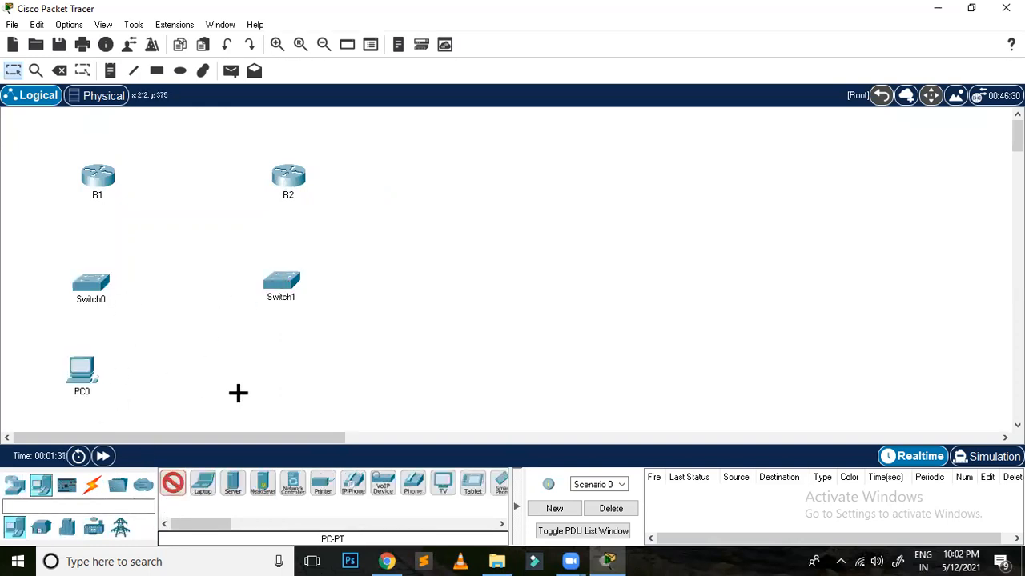
{"action": "left_click", "coordinate": [273, 370]}
Cable PC0 to Switch0 and PC1 to Switch1 using the automatic connection type
{"action": "left_click", "coordinate": [92, 484]}
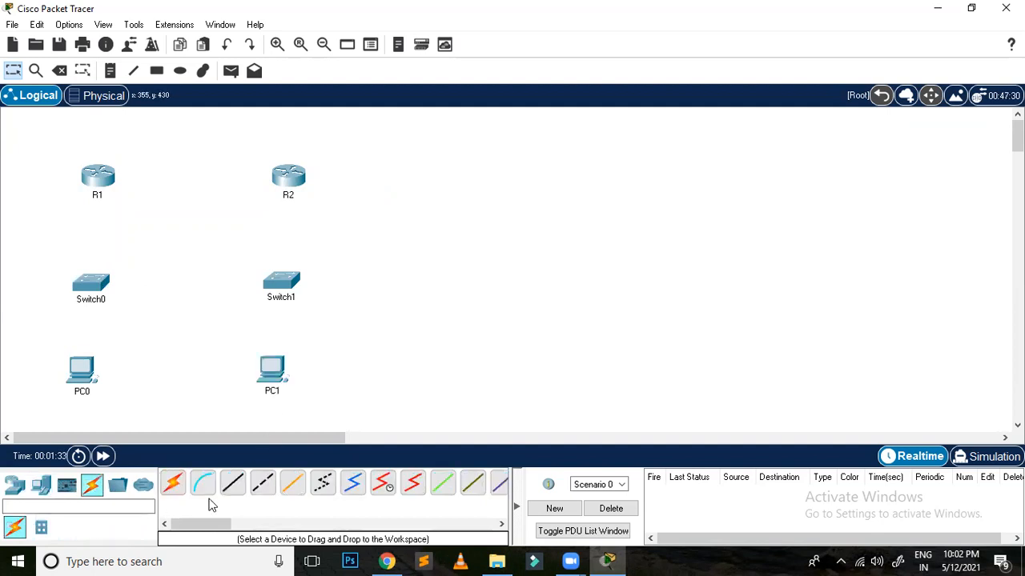
{"action": "left_click", "coordinate": [174, 485], "text": "ctrl"}
{"action": "left_click", "coordinate": [80, 366]}
{"action": "left_click", "coordinate": [89, 286]}
{"action": "left_click", "coordinate": [282, 280]}
{"action": "left_click", "coordinate": [272, 367]}
Cable each switch to the router above it and link R1 to R2 using the automatic connection type
{"action": "left_click", "coordinate": [282, 278]}
{"action": "left_click", "coordinate": [286, 181]}
{"action": "left_click", "coordinate": [96, 184]}
{"action": "left_click", "coordinate": [92, 283]}
{"action": "left_click", "coordinate": [97, 176]}
{"action": "left_click", "coordinate": [288, 175]}
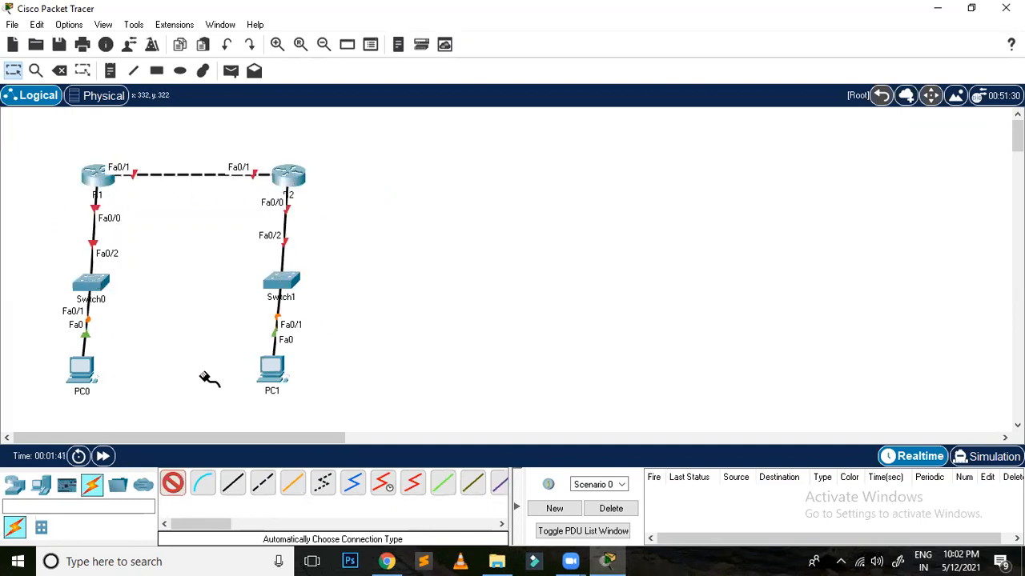
Tidy the topology by nudging the routers, switches and PCs so that the links run straighter
{"action": "left_click_drag", "start_coordinate": [102, 179], "coordinate": [95, 176]}
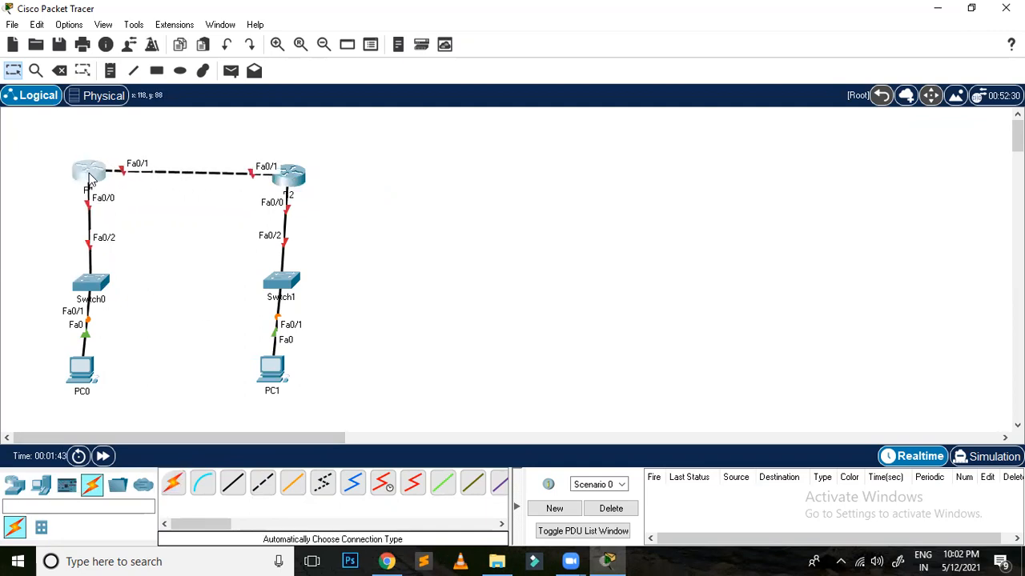
{"action": "left_click_drag", "start_coordinate": [100, 288], "coordinate": [90, 286]}
{"action": "left_click_drag", "start_coordinate": [289, 180], "coordinate": [290, 173]}
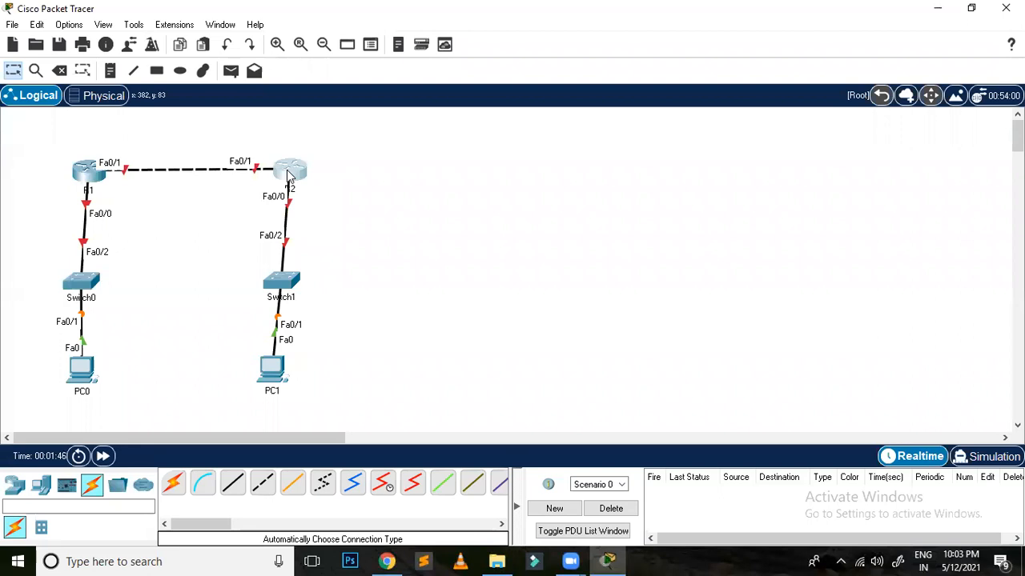
{"action": "left_click", "coordinate": [294, 280]}
{"action": "left_click_drag", "start_coordinate": [294, 282], "coordinate": [291, 278]}
{"action": "left_click_drag", "start_coordinate": [271, 373], "coordinate": [273, 374]}
{"action": "left_click_drag", "start_coordinate": [88, 377], "coordinate": [83, 388]}
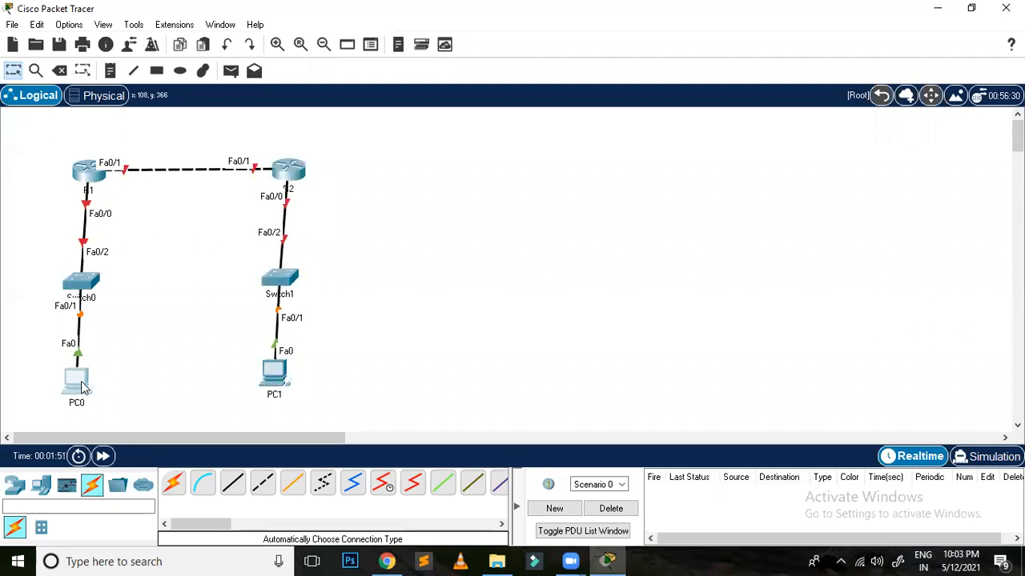
{"action": "left_click", "coordinate": [89, 174]}
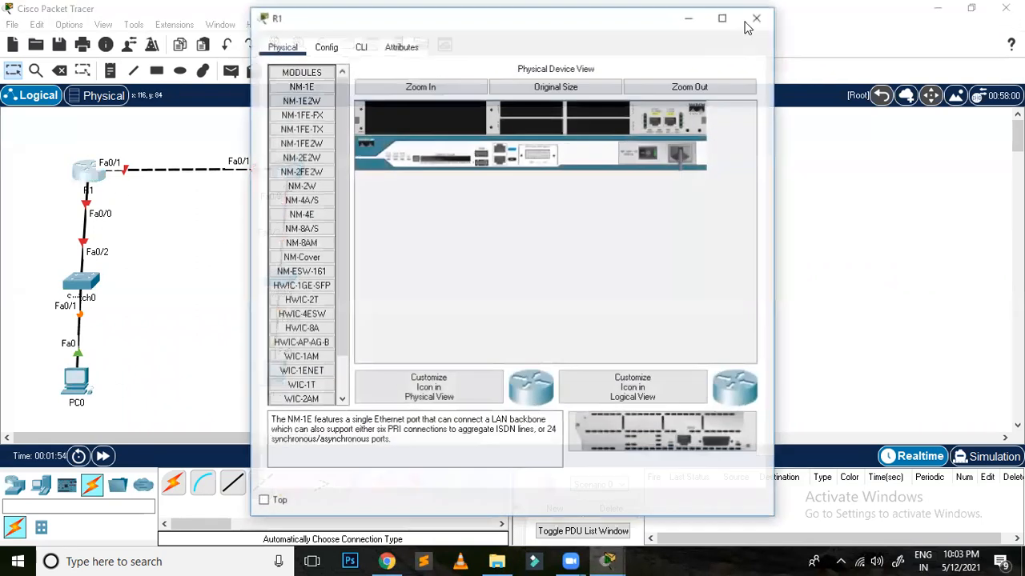
{"action": "key", "text": "Escape"}
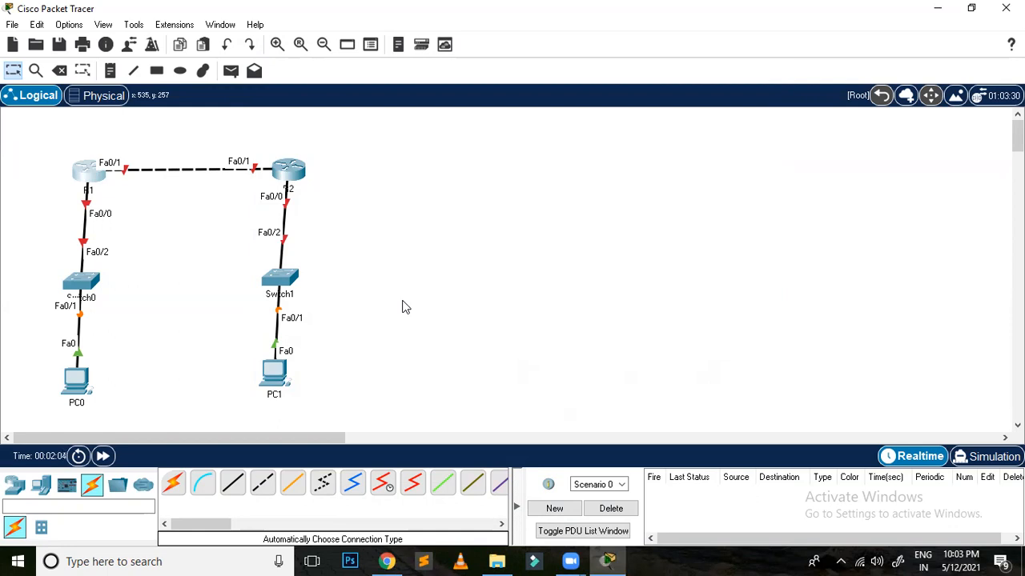
{"action": "left_click_drag", "start_coordinate": [292, 175], "coordinate": [294, 179]}
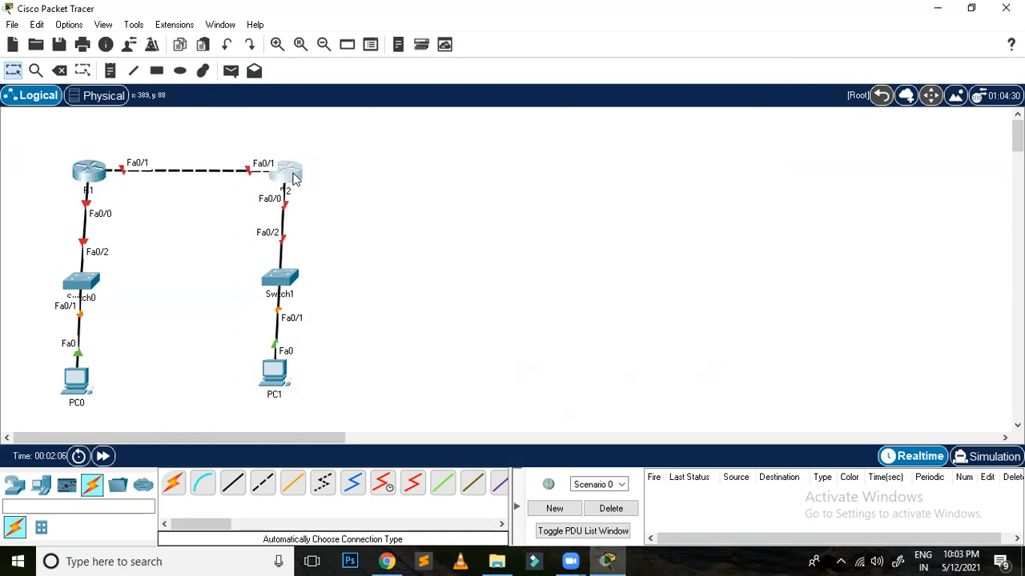
{"action": "left_click", "coordinate": [489, 235]}
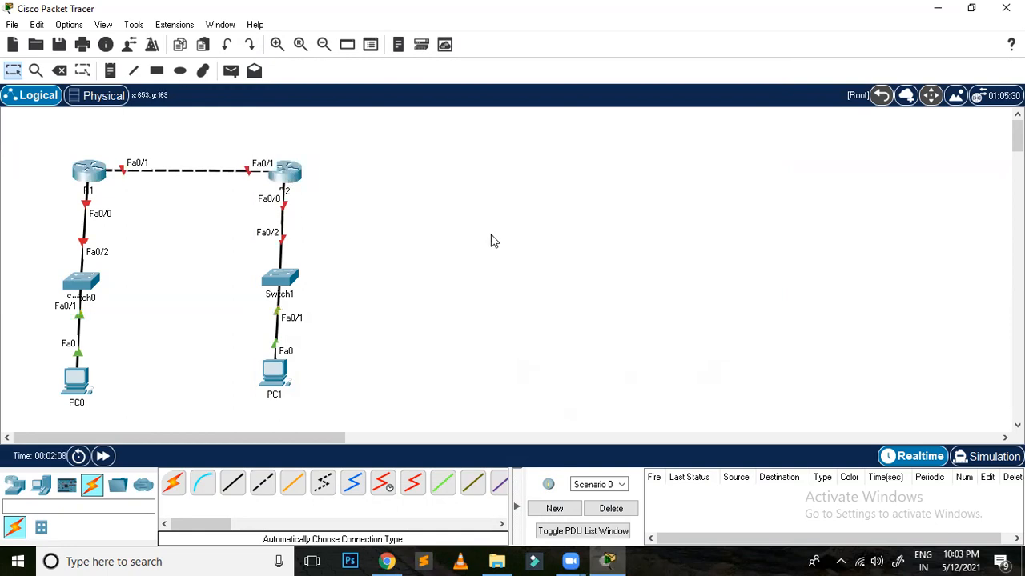
Add the note "RIP" above the link between R1 and R2 and centre it there
{"action": "left_click", "coordinate": [110, 70]}
{"action": "left_click", "coordinate": [159, 120]}
{"action": "type", "text": "R1"}
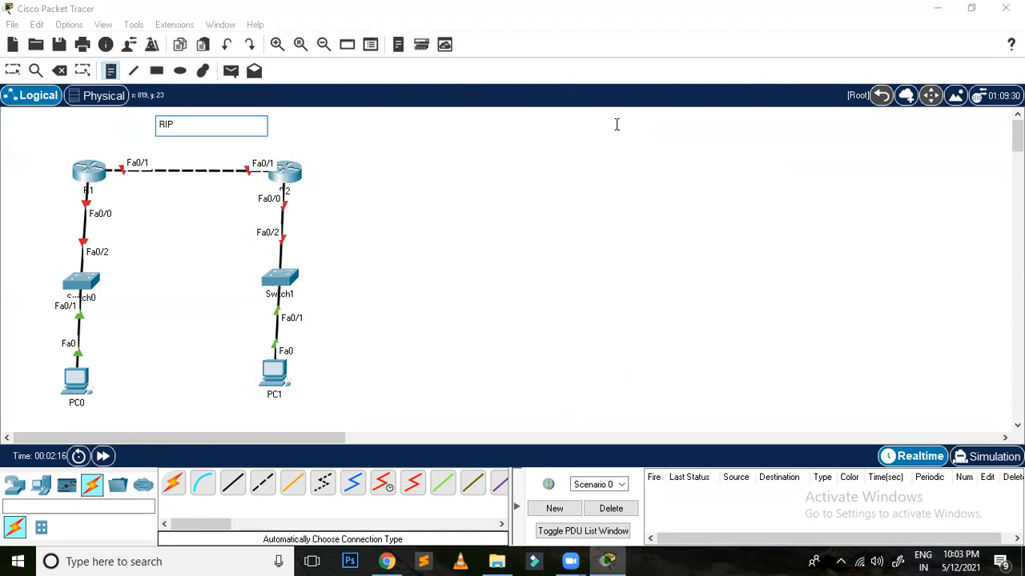
{"action": "left_click", "coordinate": [14, 71]}
{"action": "left_click_drag", "start_coordinate": [180, 131], "coordinate": [186, 126]}
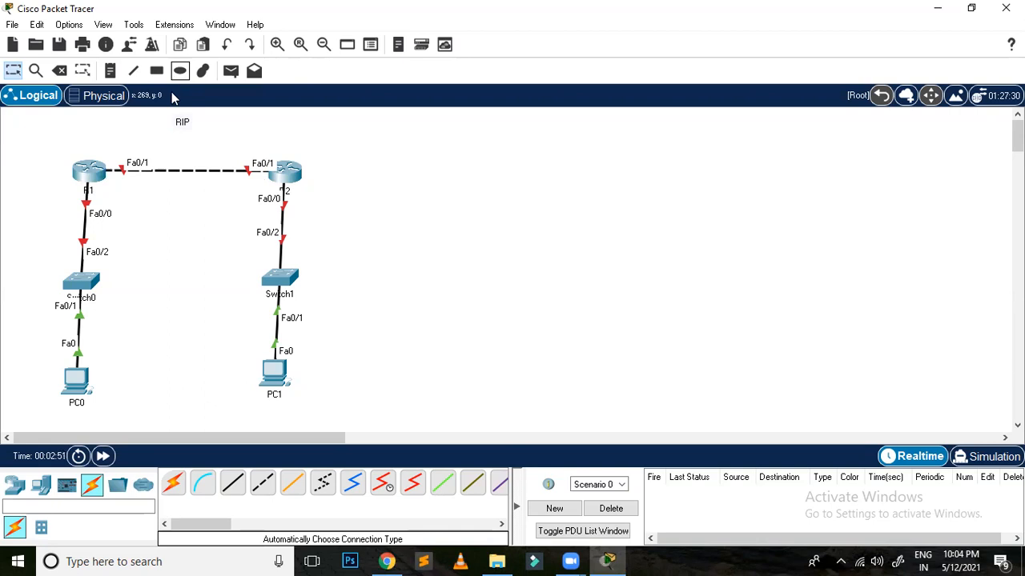
{"action": "left_click_drag", "start_coordinate": [181, 123], "coordinate": [186, 125]}
{"action": "left_click", "coordinate": [500, 170]}
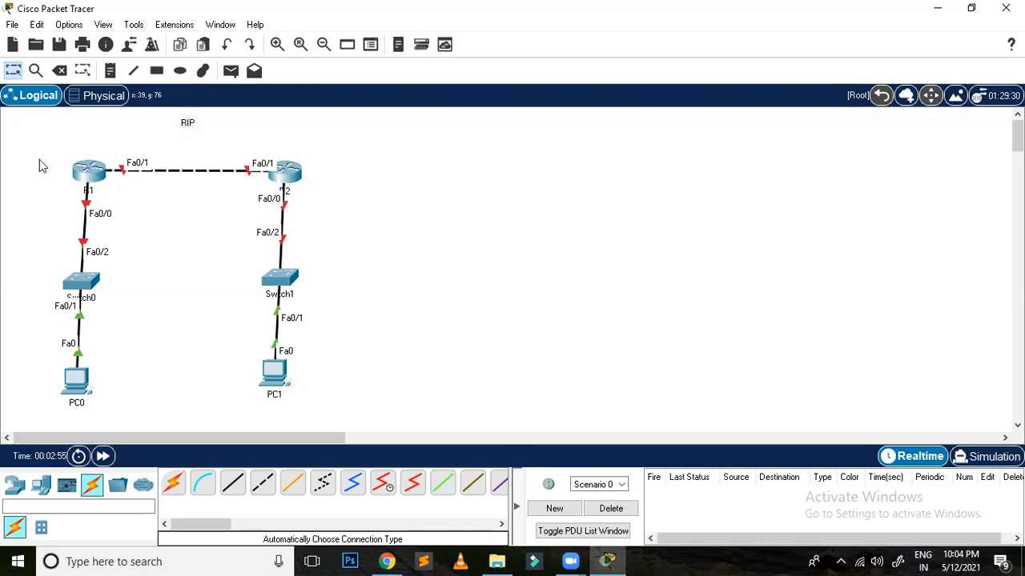
Label the networks with notes: 192.168.10.0/24 beside Switch0, 192.168.20.0/24 above the router link and 192.168.30.0/24 beside Switch1
{"action": "left_click", "coordinate": [110, 71]}
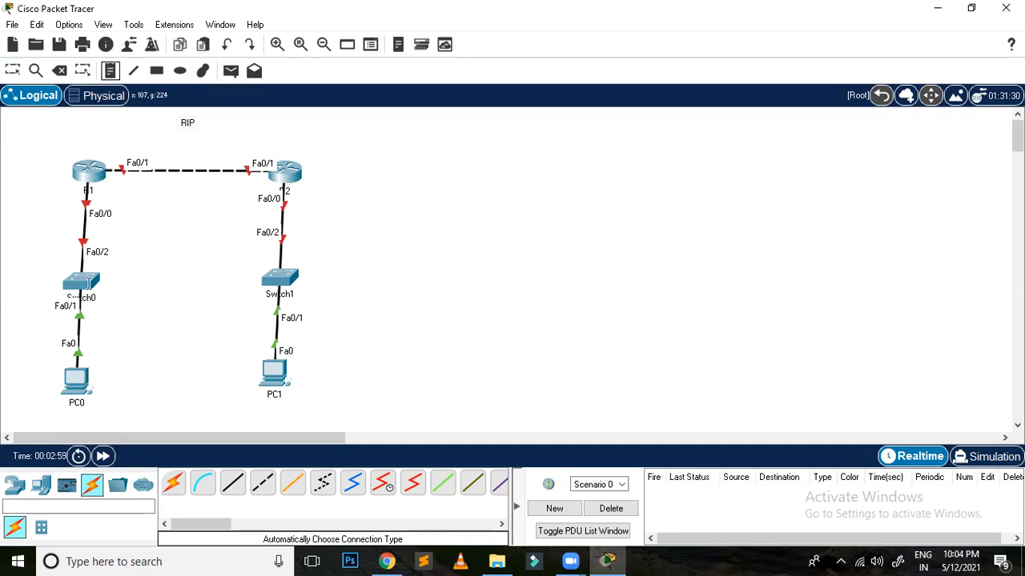
{"action": "left_click", "coordinate": [17, 253]}
{"action": "type", "text": "192.168.10.0/24"}
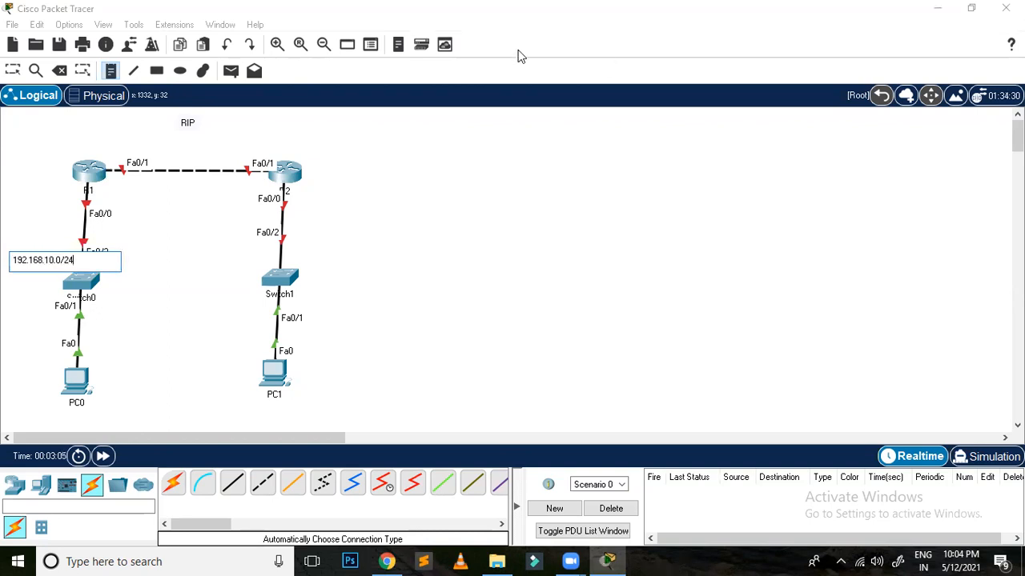
{"action": "left_click", "coordinate": [156, 134]}
{"action": "type", "text": "192.168.20.0/204"}
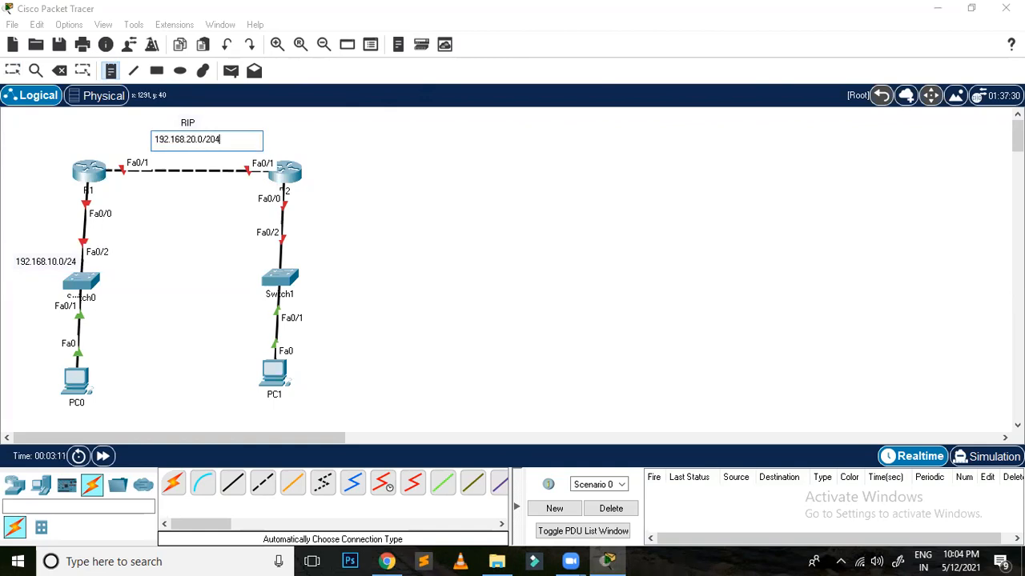
{"action": "key", "text": "BackSpace"}
{"action": "left_click", "coordinate": [301, 237]}
{"action": "type", "text": "192.168.30.0/24"}
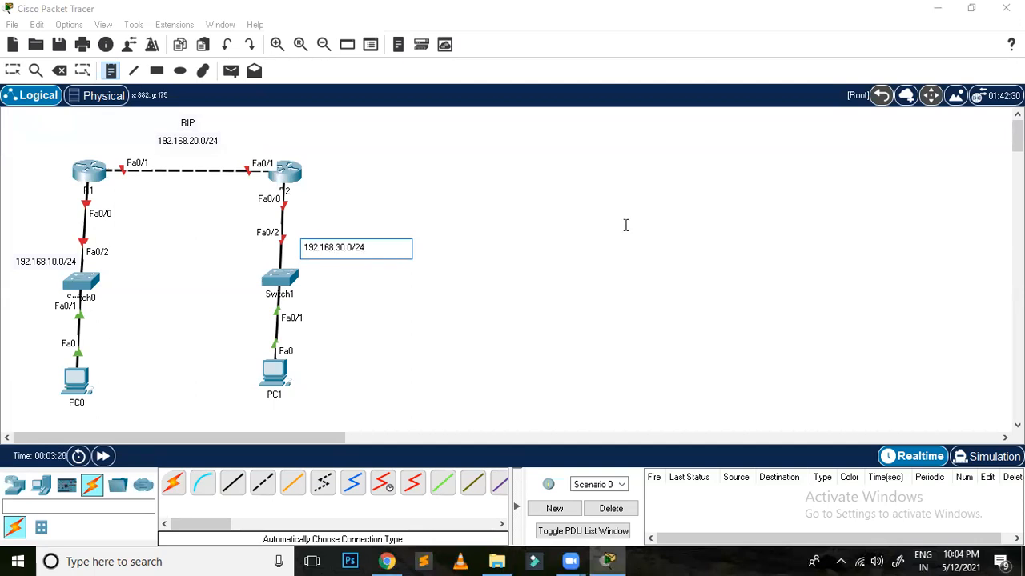
{"action": "left_click", "coordinate": [9, 75]}
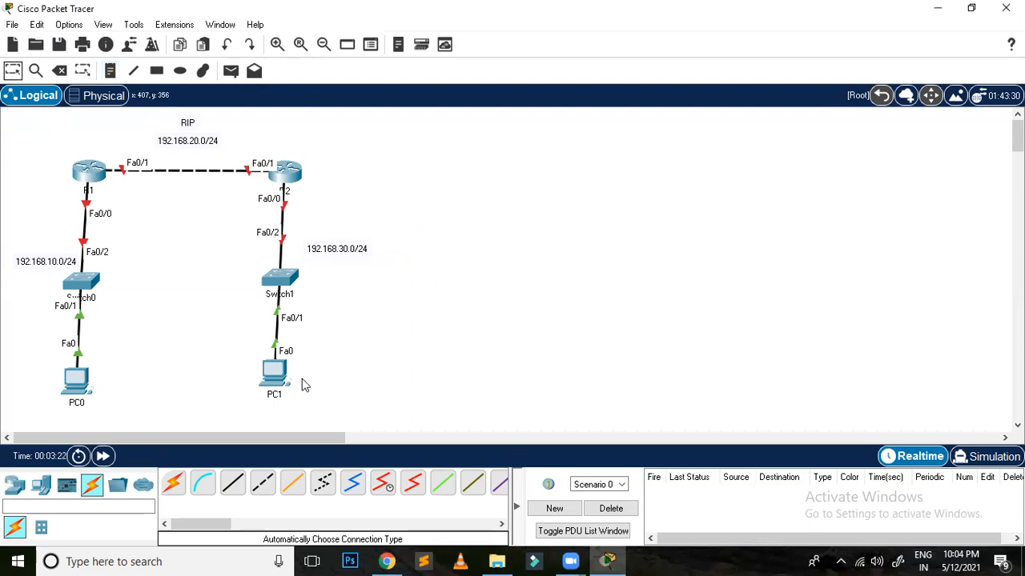
Open R1's command line interface in a widened window beside the topology
{"action": "left_click", "coordinate": [98, 176]}
{"action": "left_click_drag", "start_coordinate": [630, 32], "coordinate": [772, 83]}
{"action": "left_click", "coordinate": [504, 98]}
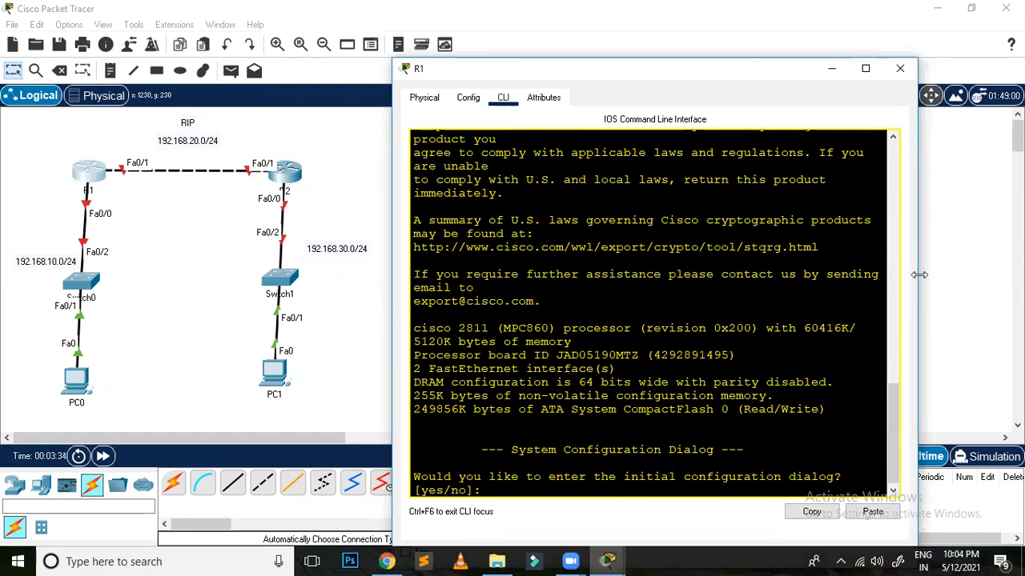
{"action": "left_click_drag", "start_coordinate": [919, 274], "coordinate": [1019, 274]}
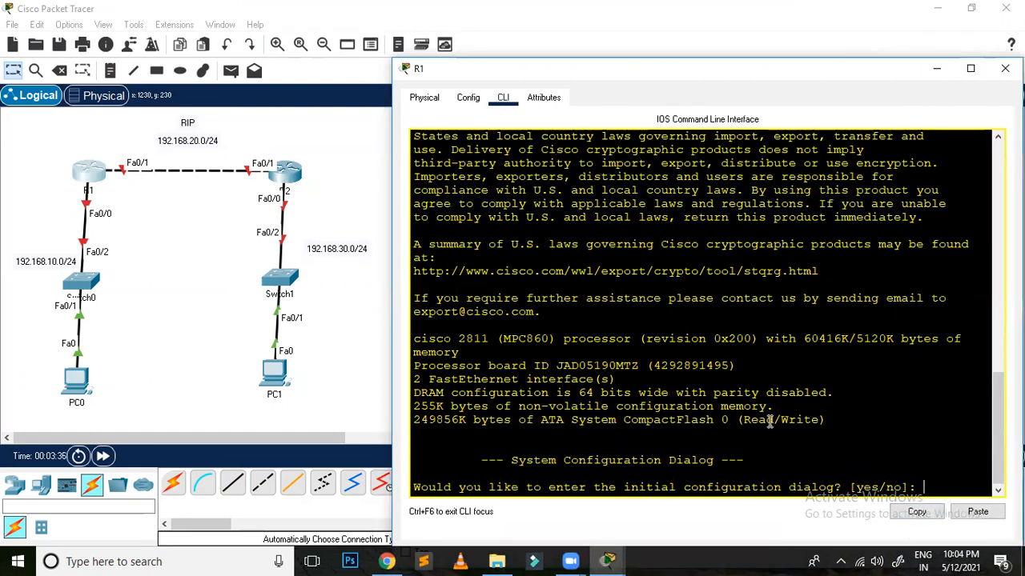
{"action": "left_click_drag", "start_coordinate": [929, 486], "coordinate": [521, 432]}
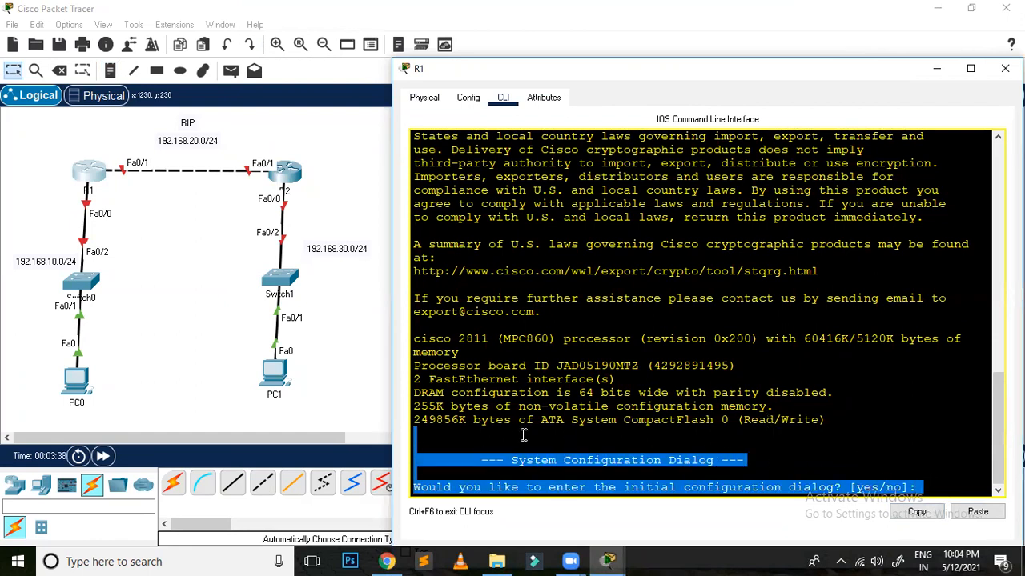
{"action": "left_click", "coordinate": [827, 434]}
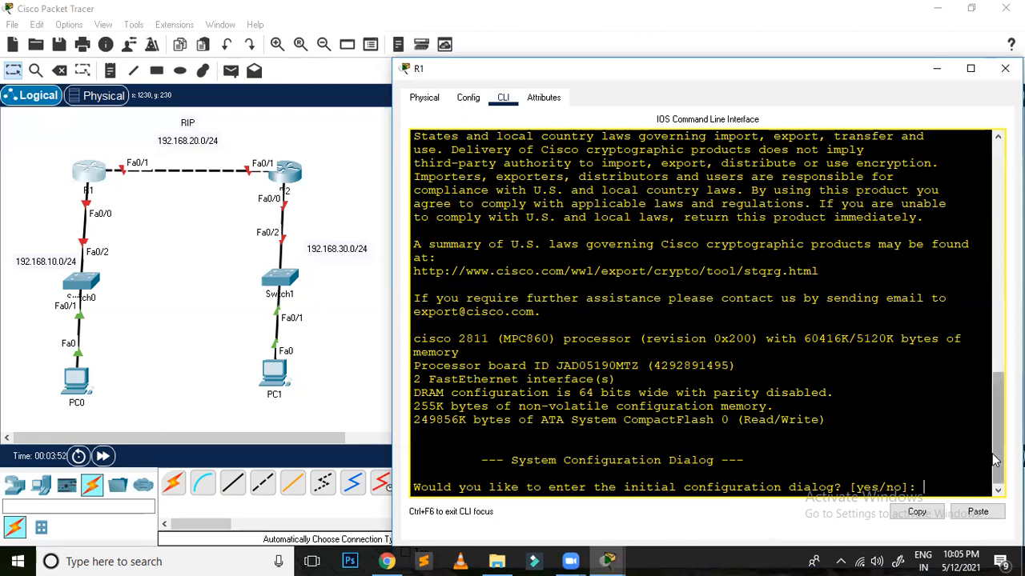
Decline R1's initial configuration dialog with n and start the session at the Router> prompt
{"action": "type", "text": "n"}
{"action": "key", "text": "Return"}
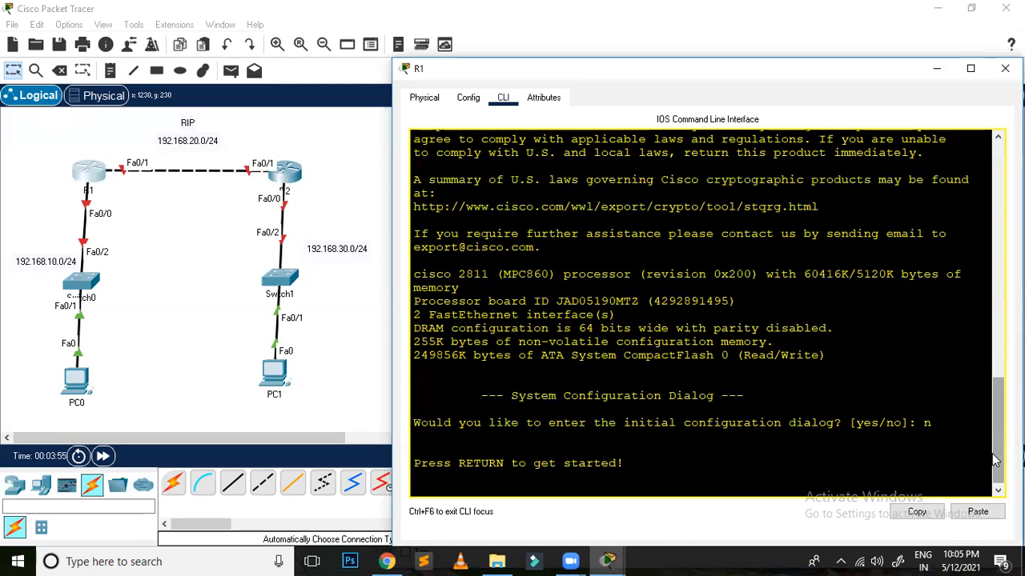
{"action": "key", "text": "Return"}
{"action": "key", "text": "Return"}
{"action": "key", "text": "Return"}
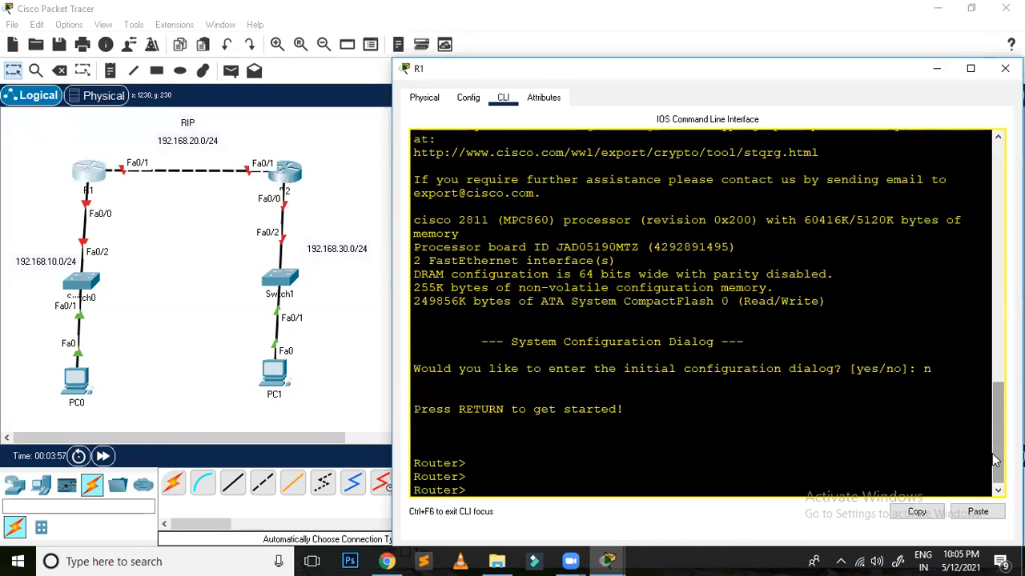
Enter privileged EXEC mode on R1 with the en command
{"action": "type", "text": "en"}
{"action": "key", "text": "Return"}
{"action": "key", "text": "Return"}
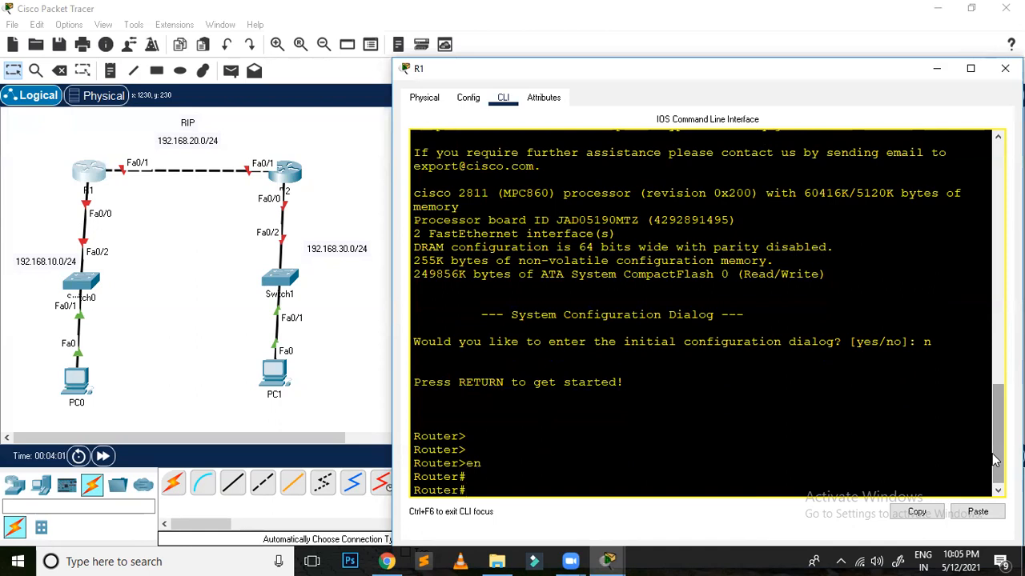
{"action": "type", "text": "conf t"}
{"action": "key", "text": "Return"}
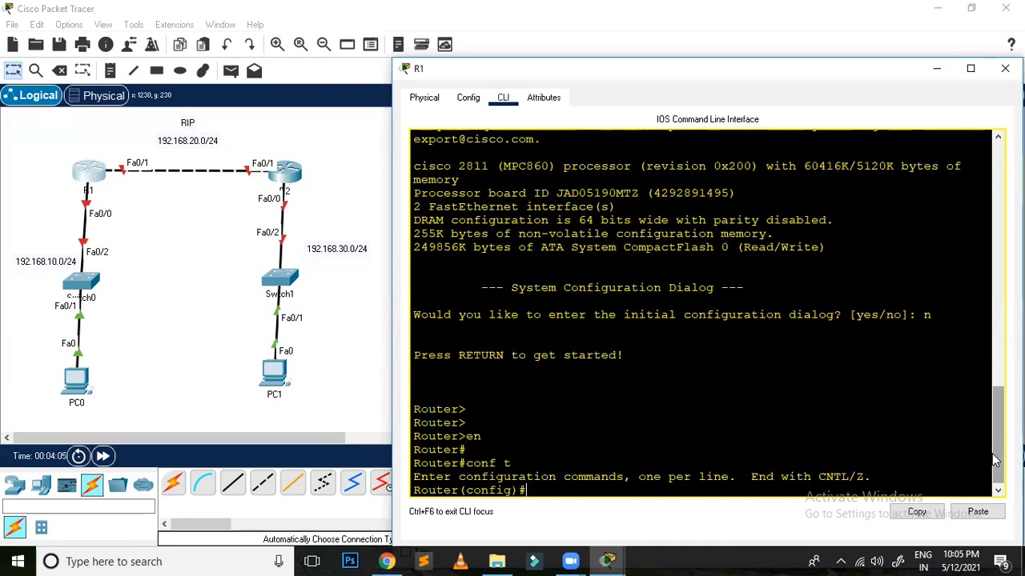
{"action": "type", "text": "end"}
{"action": "key", "text": "Return"}
{"action": "key", "text": "Return"}
{"action": "key", "text": "Return"}
{"action": "key", "text": "Return"}
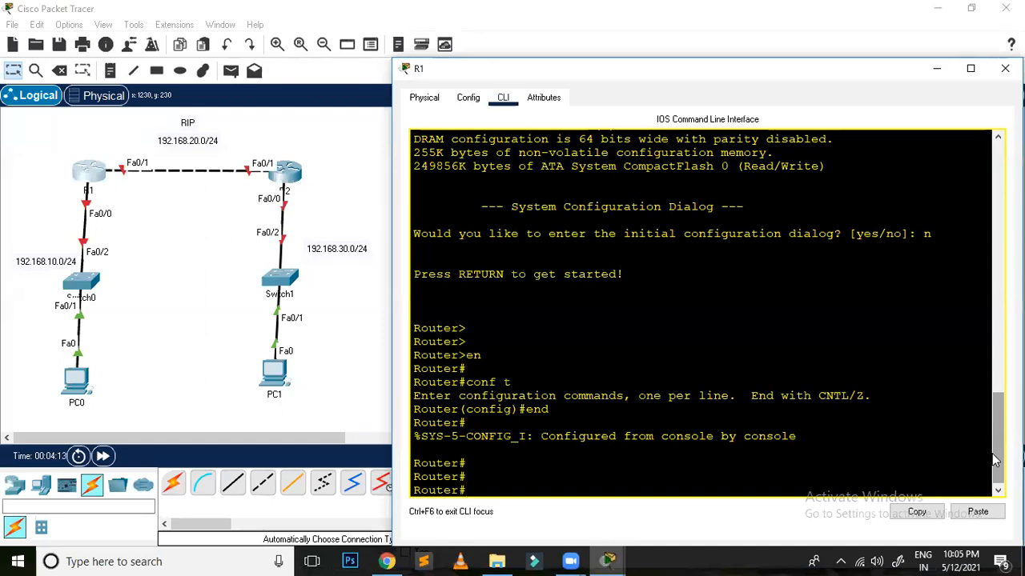
Check which routing protocols are active on R1 with show ip protocols
{"action": "type", "text": "show i"}
{"action": "key", "text": "BackSpace"}
{"action": "type", "text": "p pro"}
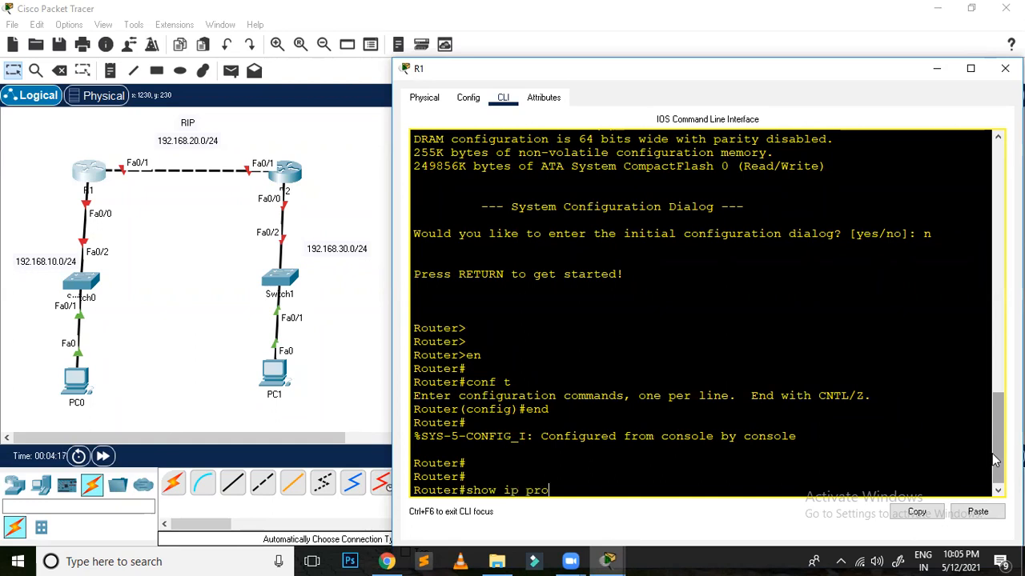
{"action": "key", "text": "Tab"}
{"action": "key", "text": "Return"}
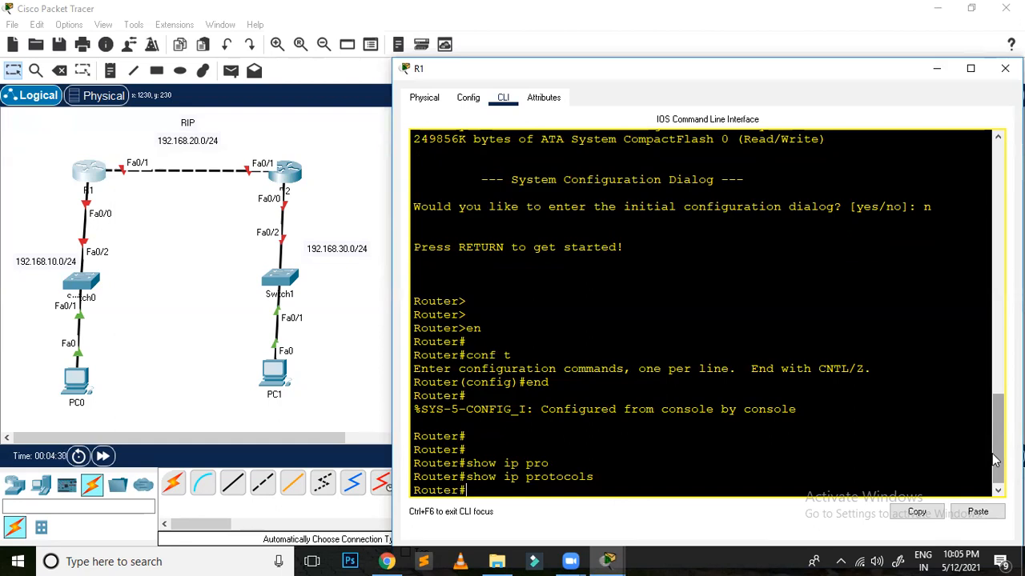
Enter R1's global configuration mode with conf t and open interface f0/0 for configuration
{"action": "type", "text": "conf t"}
{"action": "key", "text": "Return"}
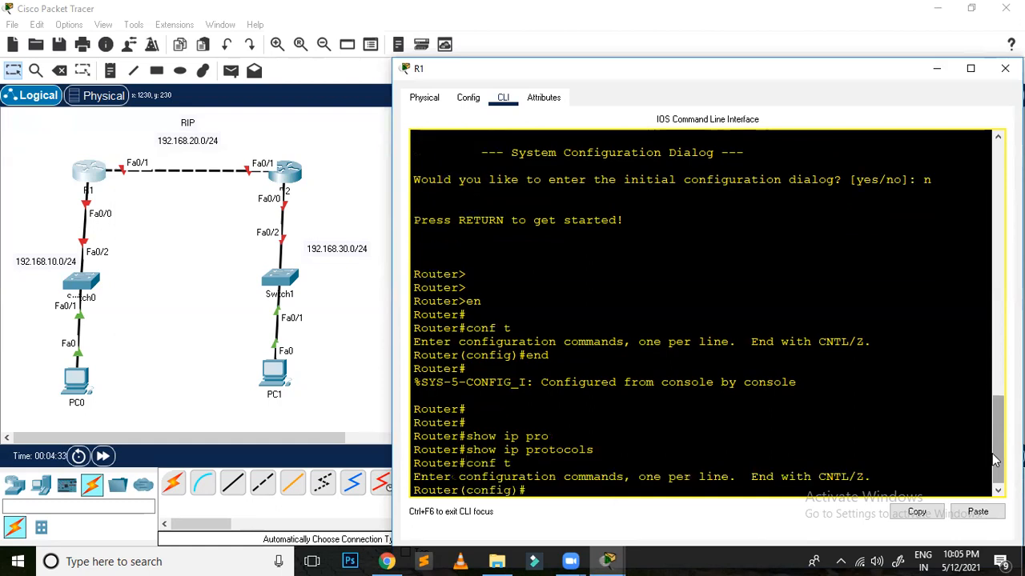
{"action": "type", "text": "int ip"}
{"action": "key", "text": "BackSpace"}
{"action": "key", "text": "BackSpace"}
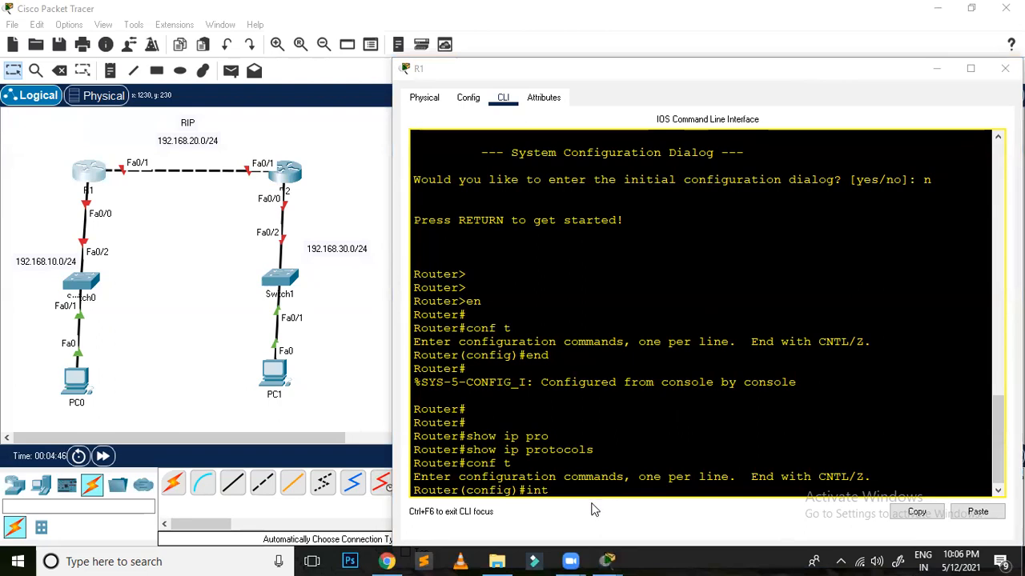
{"action": "left_click", "coordinate": [594, 479]}
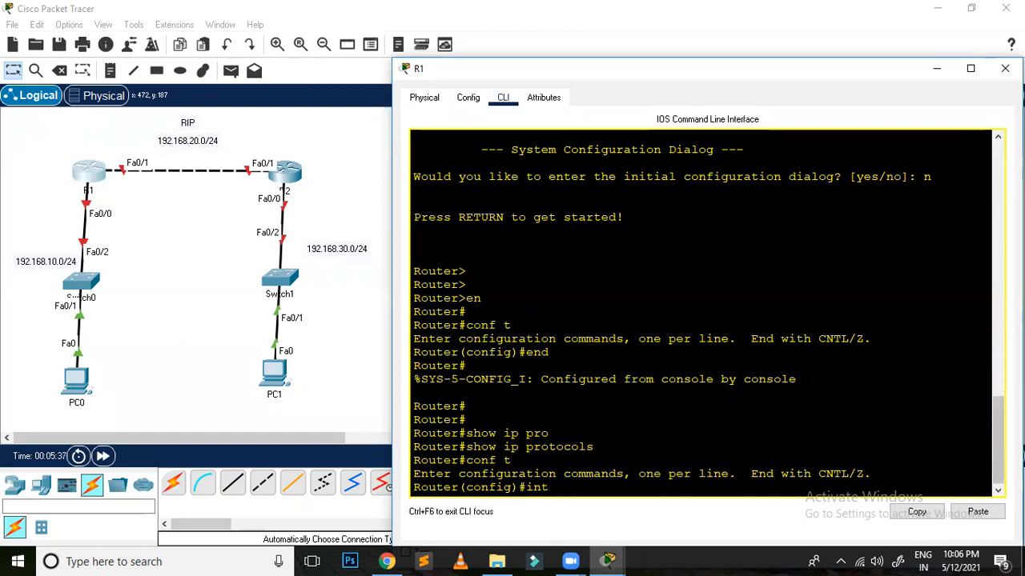
{"action": "type", "text": "f0/0"}
{"action": "key", "text": "Return"}
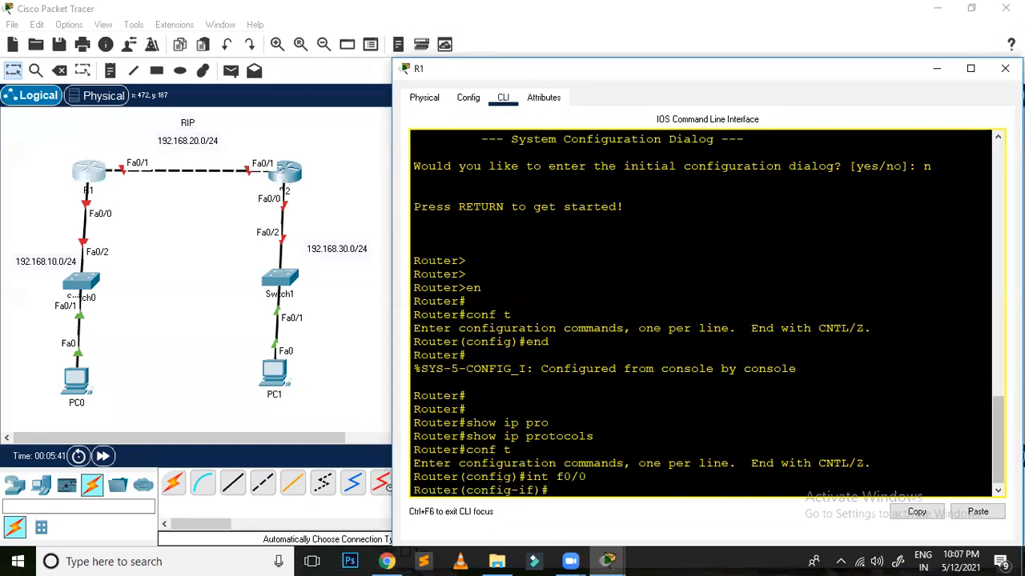
Assign the IP address 192.168.10.1 with mask 255.255.255.0 to R1's interface f0/0
{"action": "type", "text": "ip add"}
{"action": "key", "text": "Tab"}
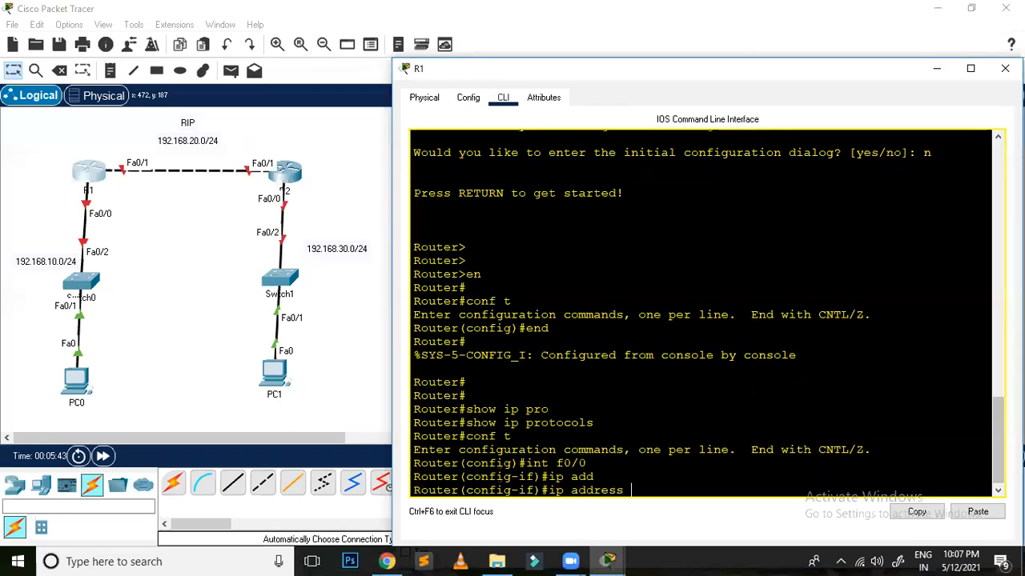
{"action": "type", "text": "1"}
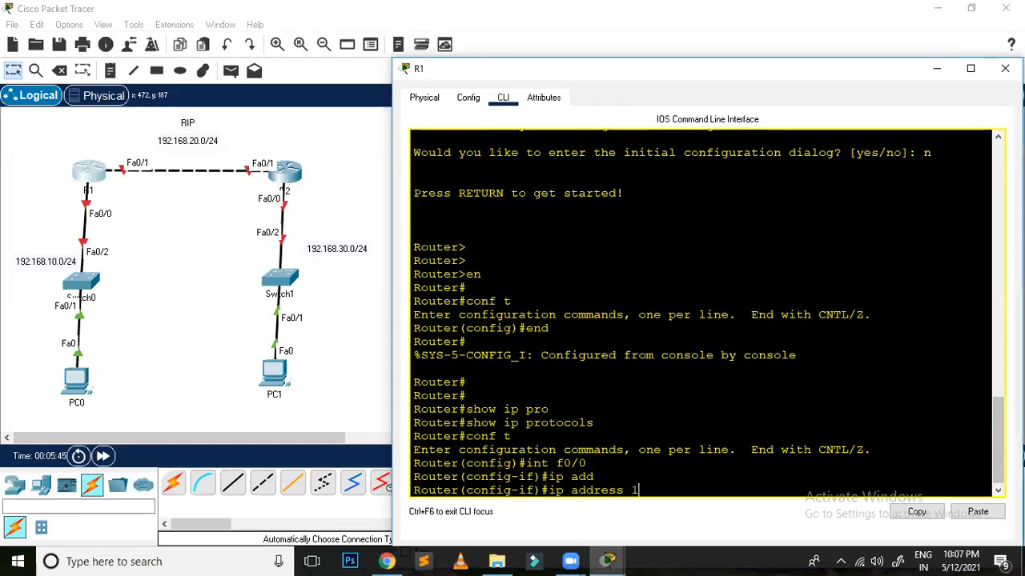
{"action": "type", "text": "92.168."}
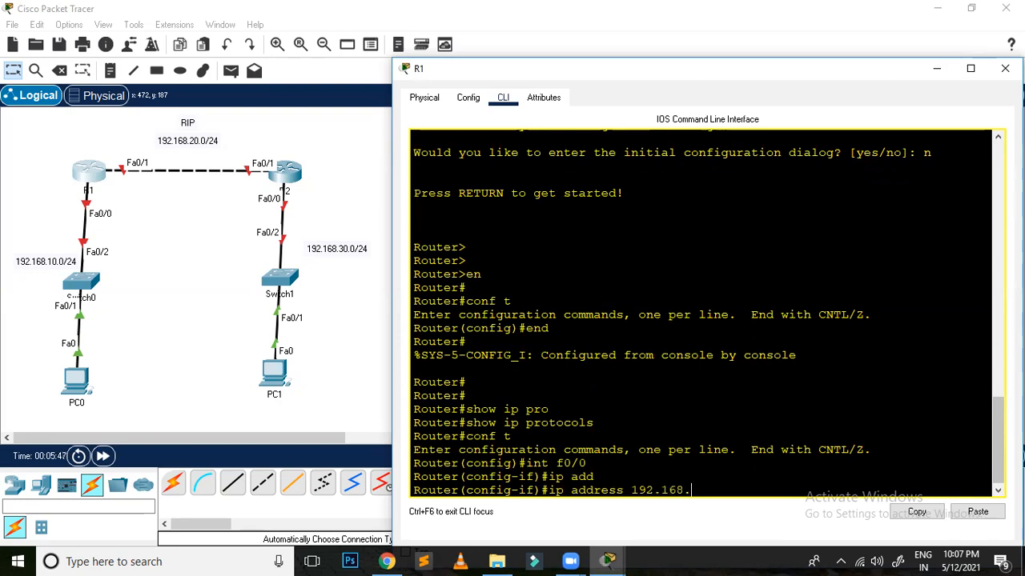
{"action": "type", "text": "10.1 255."}
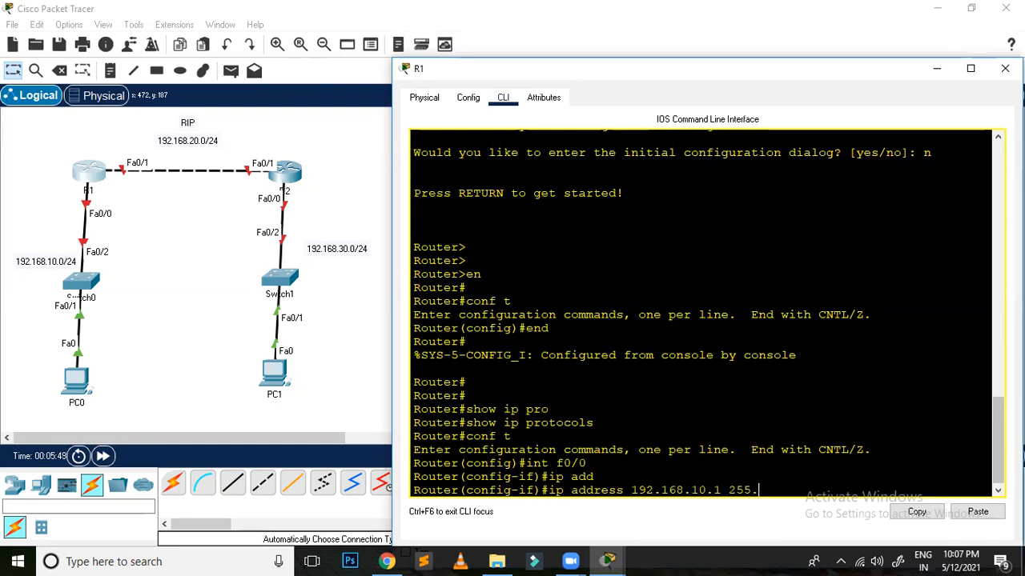
{"action": "type", "text": "25"}
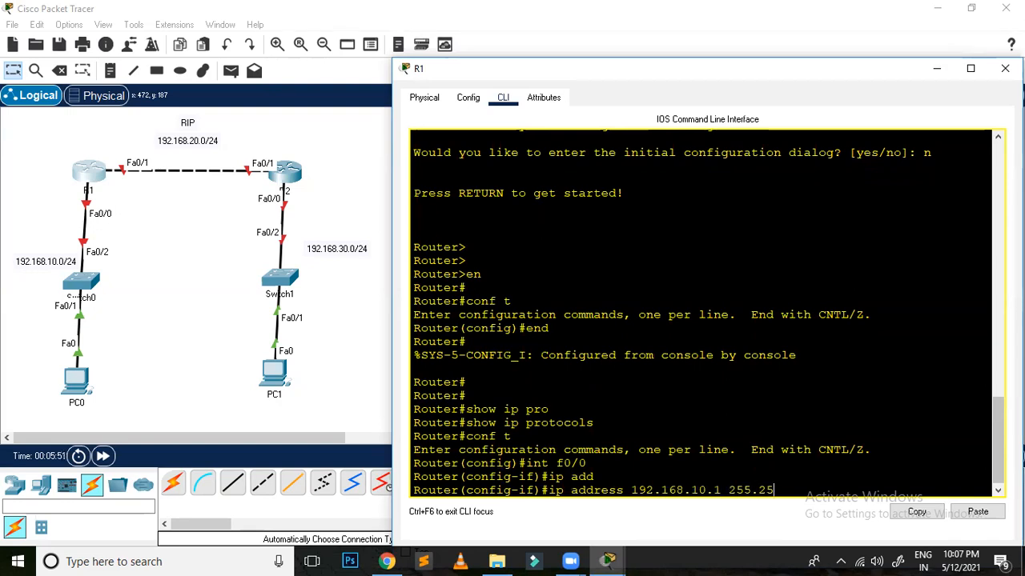
{"action": "type", "text": "5.255.0"}
{"action": "key", "text": "Return"}
Enable R1's interface f0/0 with no shutdown and return to the interface configuration prompt
{"action": "type", "text": "no sh"}
{"action": "key", "text": "Tab"}
{"action": "key", "text": "Return"}
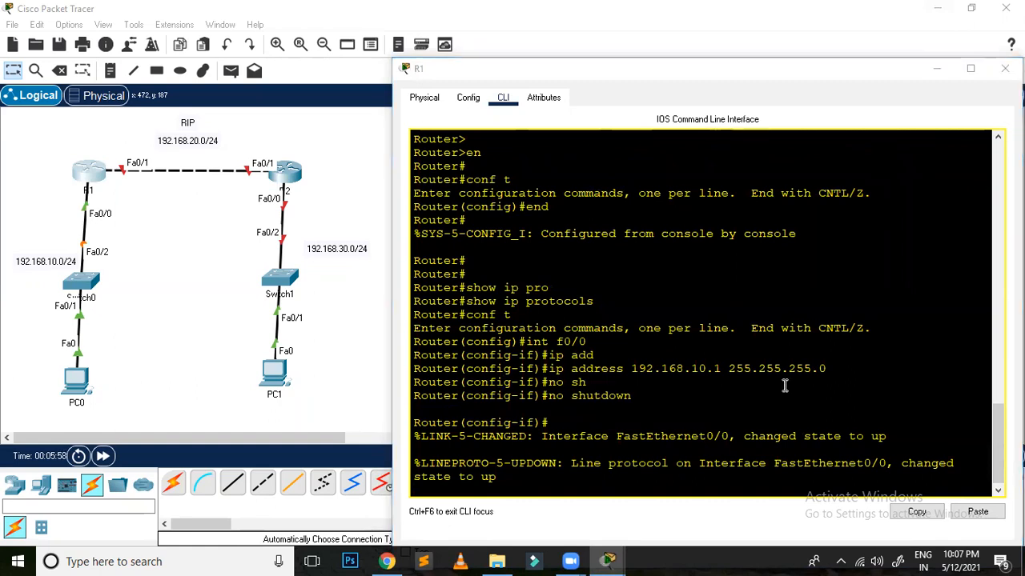
{"action": "left_click", "coordinate": [656, 454]}
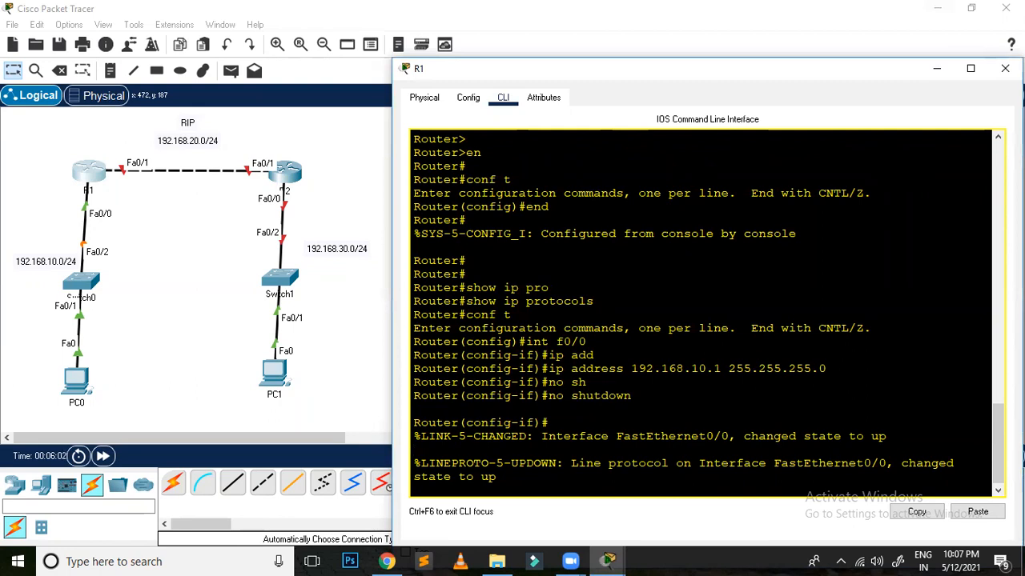
{"action": "key", "text": "Return"}
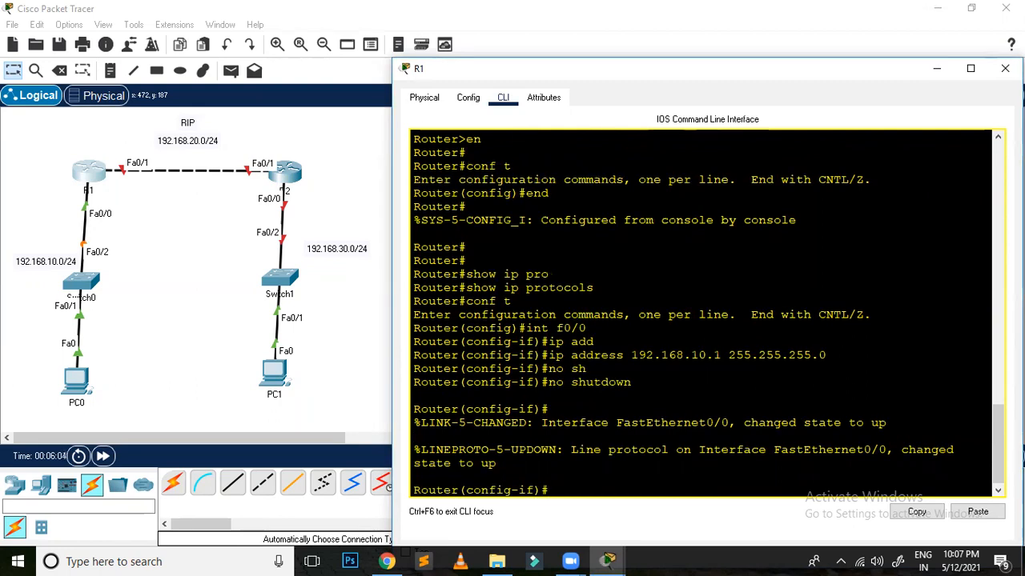
Configure R1's interface f0/1 with the IP address 192.168.20.1 and mask 255.255.255.0
{"action": "type", "text": "int f0/1"}
{"action": "key", "text": "Return"}
{"action": "type", "text": "ip add"}
{"action": "key", "text": "Tab"}
{"action": "type", "text": "192.168.20.0"}
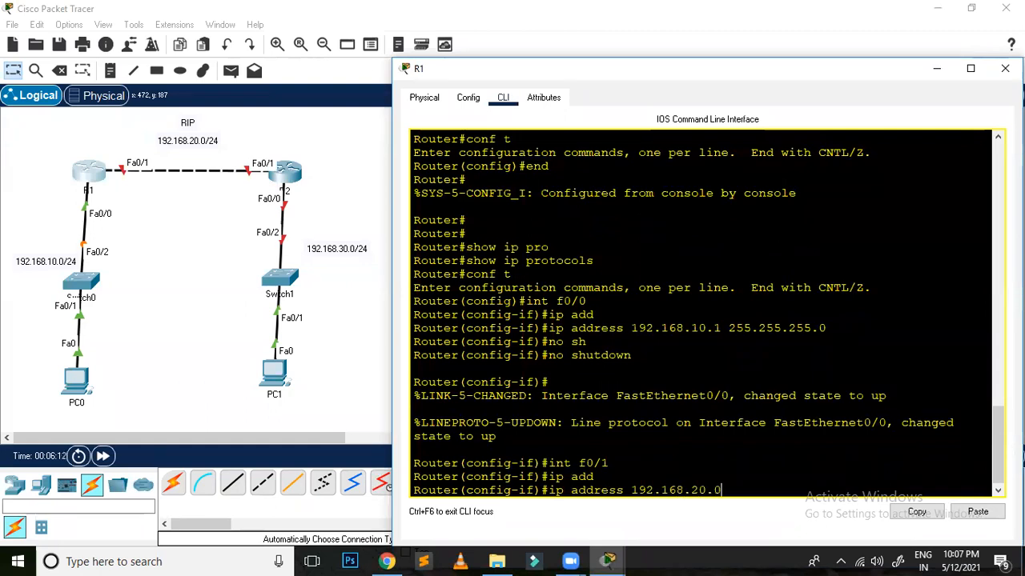
{"action": "key", "text": "BackSpace"}
{"action": "type", "text": "1 255.255.255.0"}
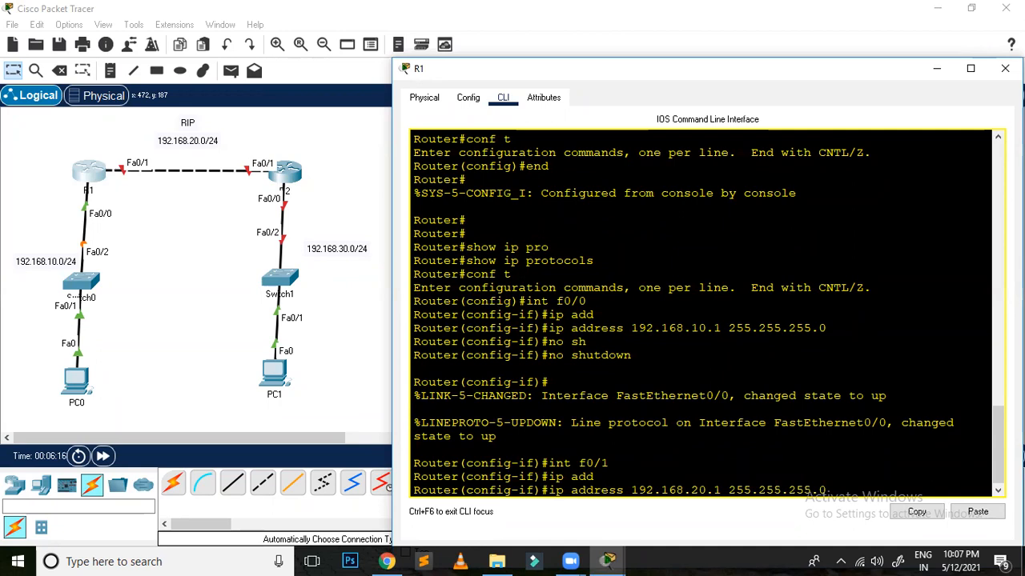
{"action": "key", "text": "Return"}
Enable R1's interface f0/1 with the no shutdown command
{"action": "type", "text": "no sh"}
{"action": "key", "text": "Tab"}
{"action": "key", "text": "Return"}
{"action": "key", "text": "Return"}
{"action": "key", "text": "Return"}
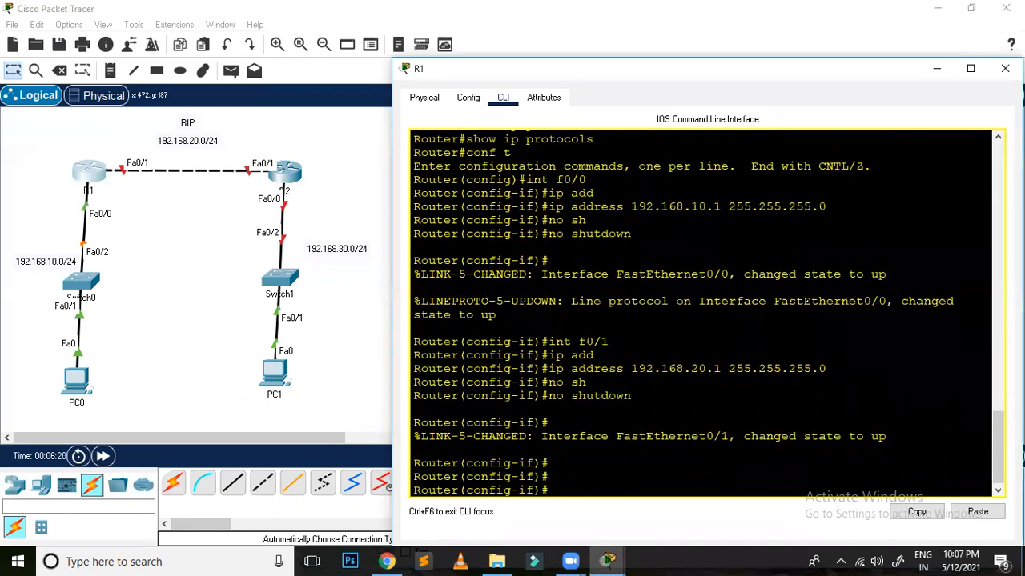
Exit interface configuration to global configuration mode and enable IP routing on R1 with ip routing
{"action": "type", "text": "exit"}
{"action": "key", "text": "Return"}
{"action": "key", "text": "Return"}
{"action": "key", "text": "Return"}
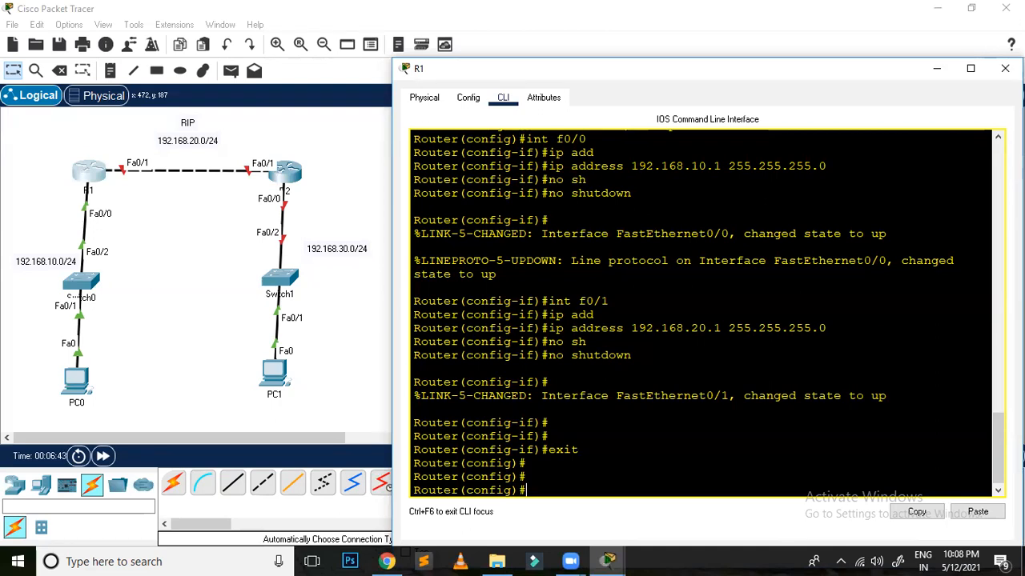
{"action": "type", "text": "ip routing"}
{"action": "key", "text": "Return"}
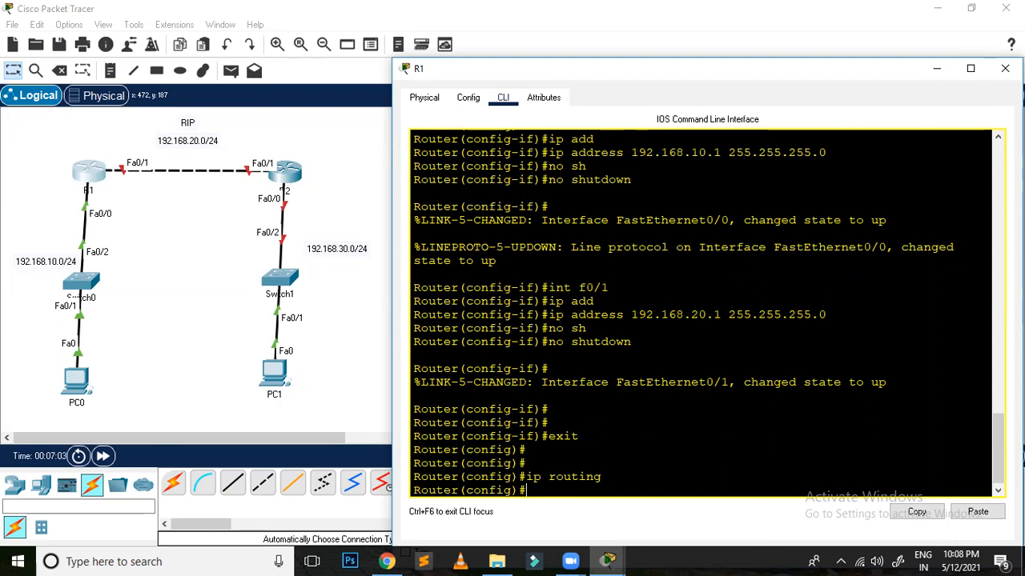
Start RIP on R1 with router rip and set it to version 2
{"action": "type", "text": "router rip"}
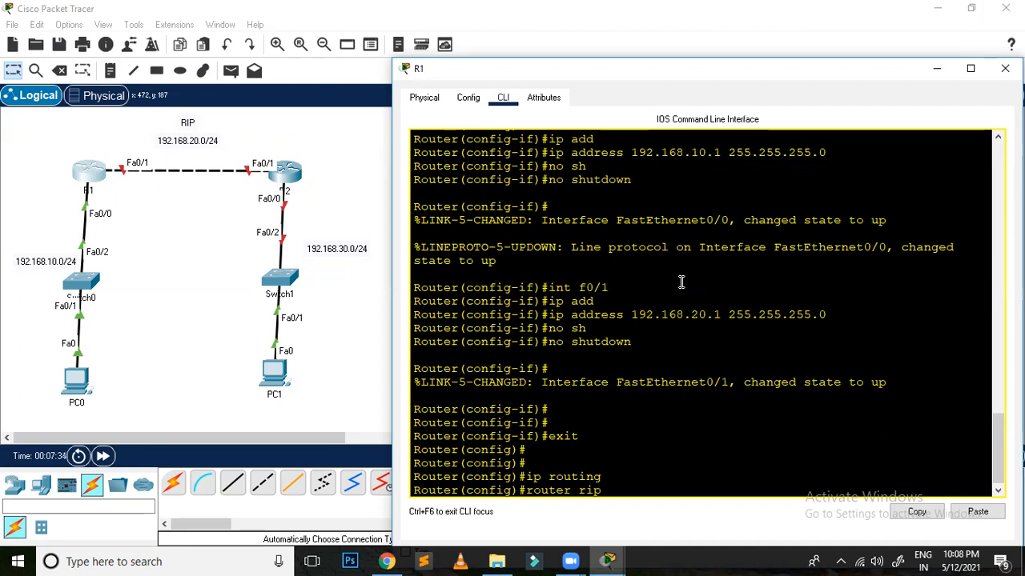
{"action": "key", "text": "Return"}
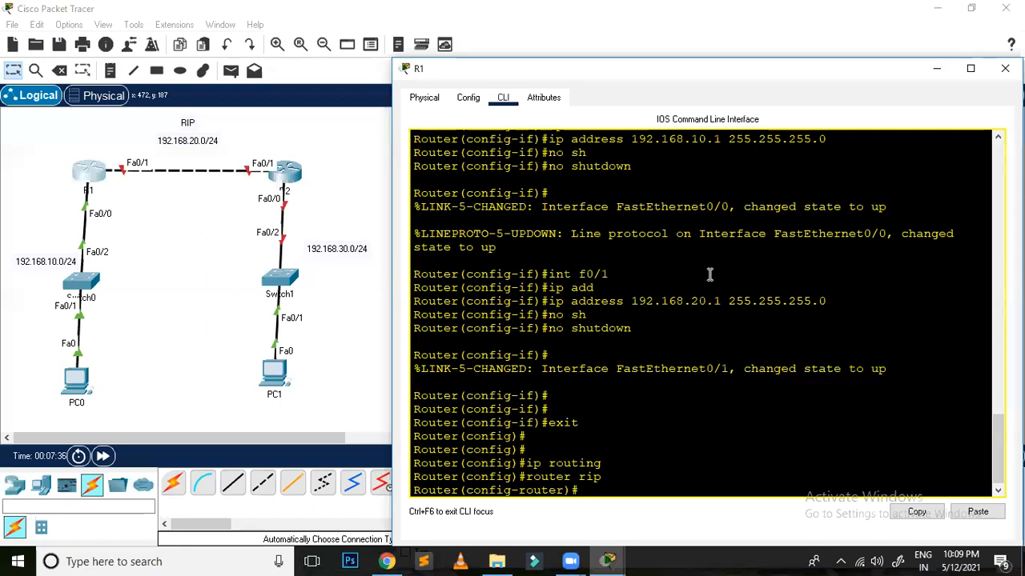
{"action": "type", "text": "ver"}
{"action": "key", "text": "Tab"}
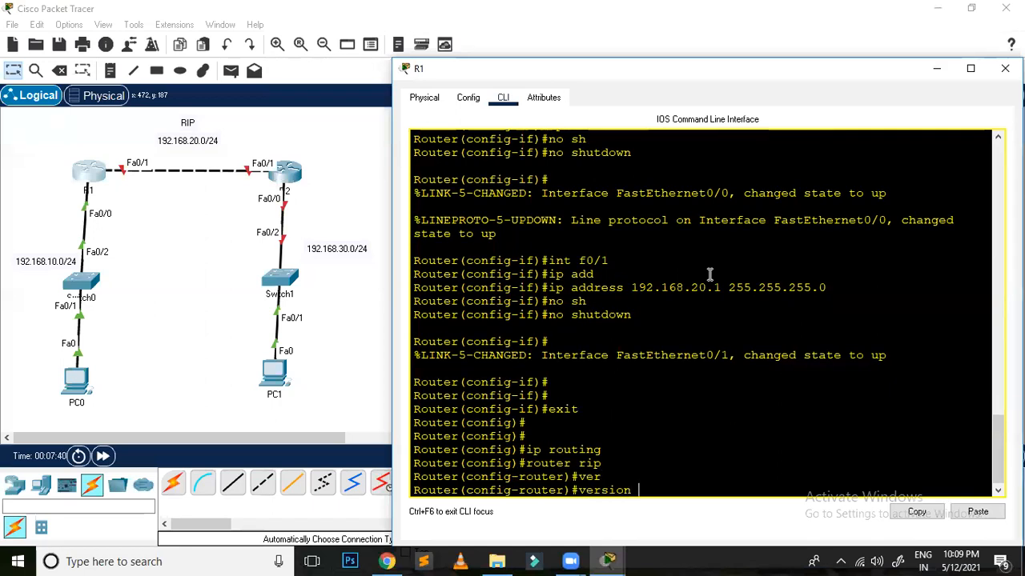
{"action": "type", "text": "2"}
{"action": "key", "text": "Return"}
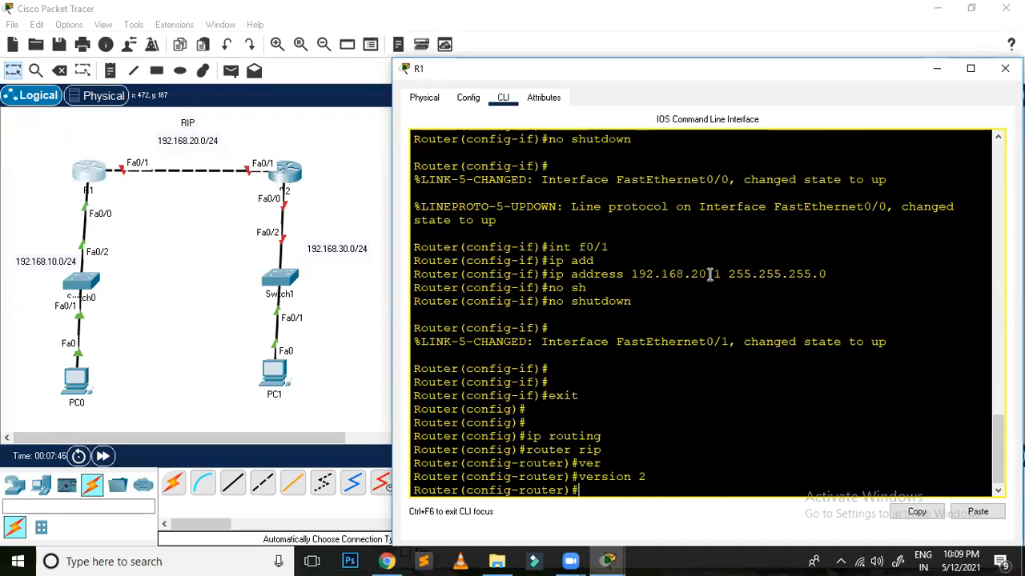
Add the network 192.168.10.0 to R1's RIP configuration
{"action": "type", "text": "net"}
{"action": "key", "text": "Tab"}
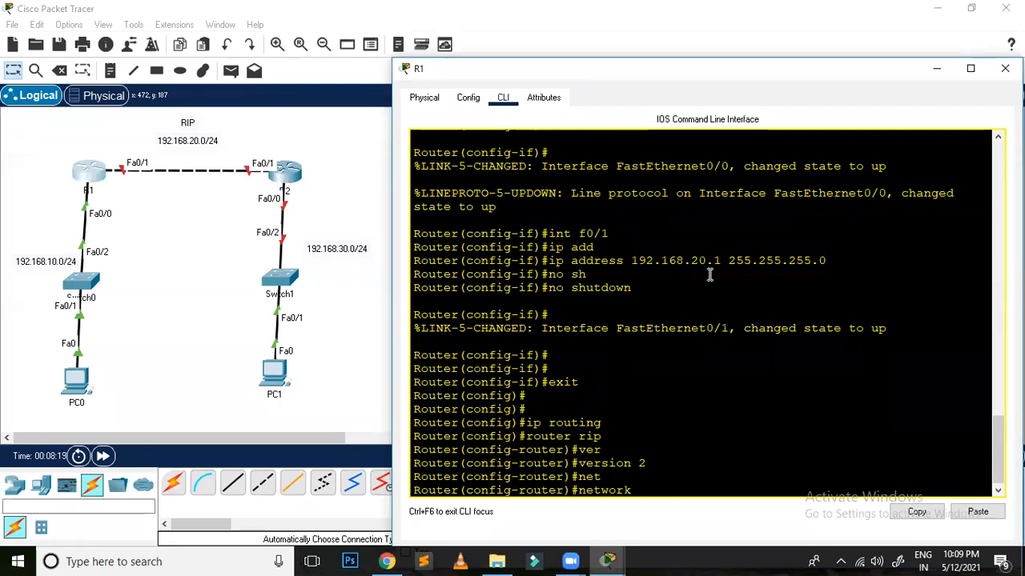
{"action": "type", "text": "192.168.10.0"}
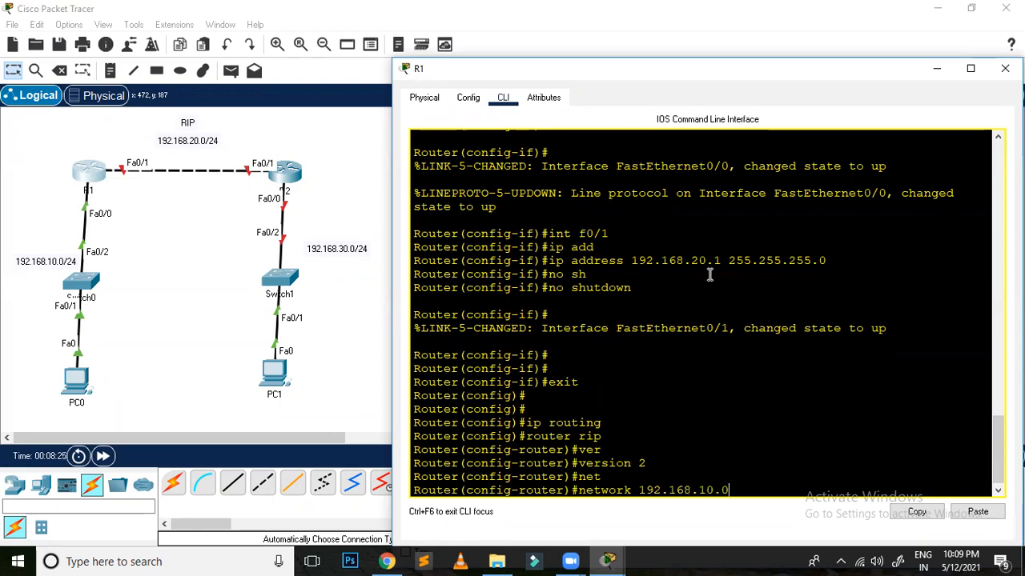
{"action": "key", "text": "Return"}
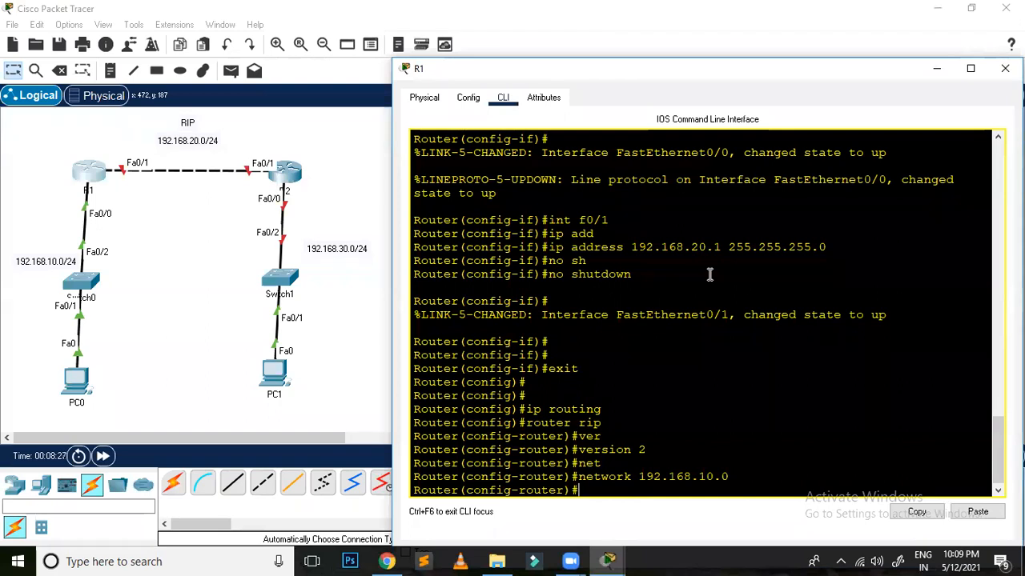
Add the network 192.168.20.0 to R1's RIP configuration and leave configuration mode with end
{"action": "key", "text": "Up"}
{"action": "key", "text": "BackSpace"}
{"action": "key", "text": "BackSpace"}
{"action": "key", "text": "BackSpace"}
{"action": "key", "text": "BackSpace"}
{"action": "type", "text": "20.0"}
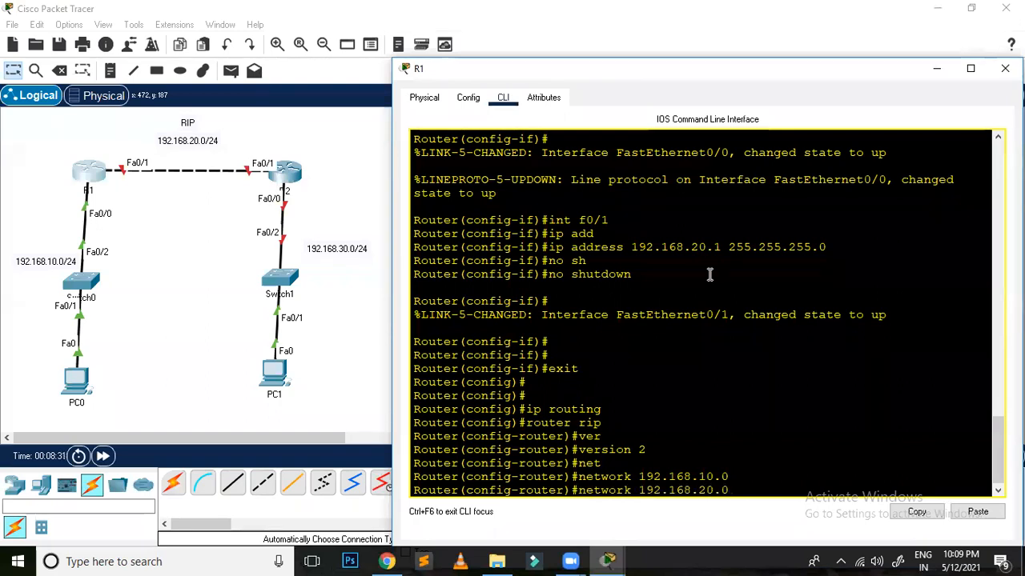
{"action": "key", "text": "Return"}
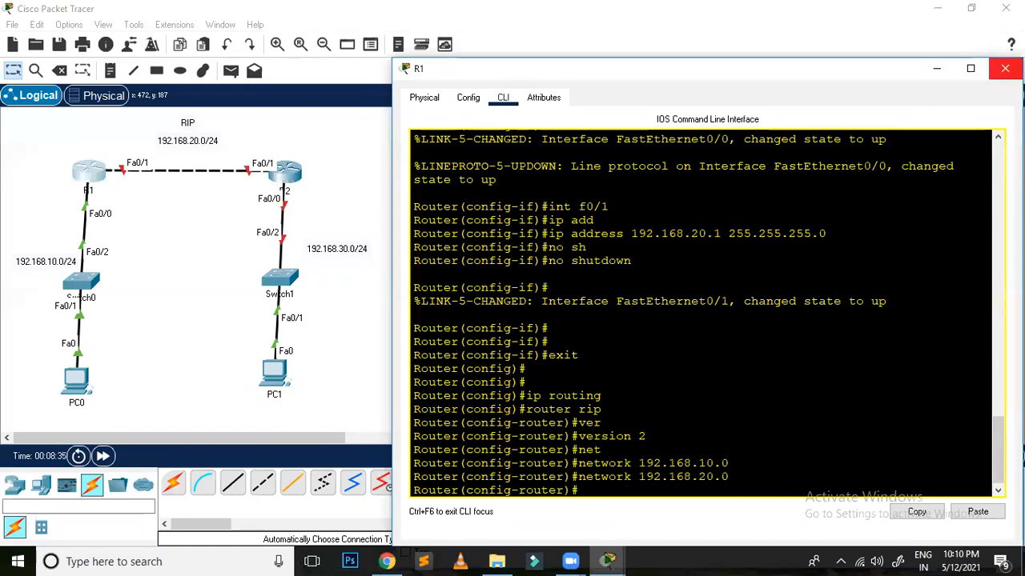
{"action": "type", "text": "end"}
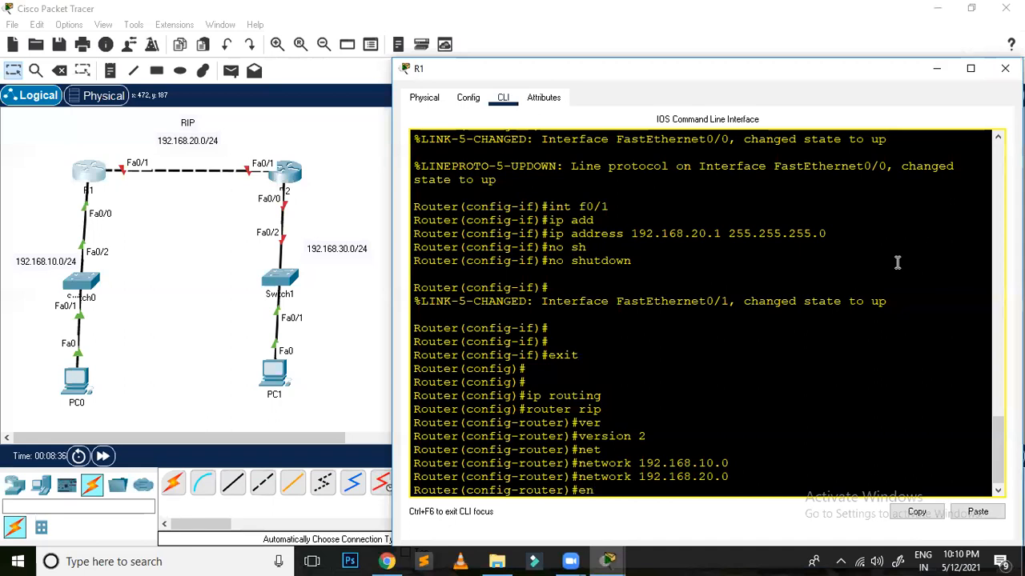
{"action": "key", "text": "Return"}
{"action": "key", "text": "Return"}
Run show ip protocols on R1 and examine the RIP version and advertised networks, then close R1's window
{"action": "type", "text": "sho"}
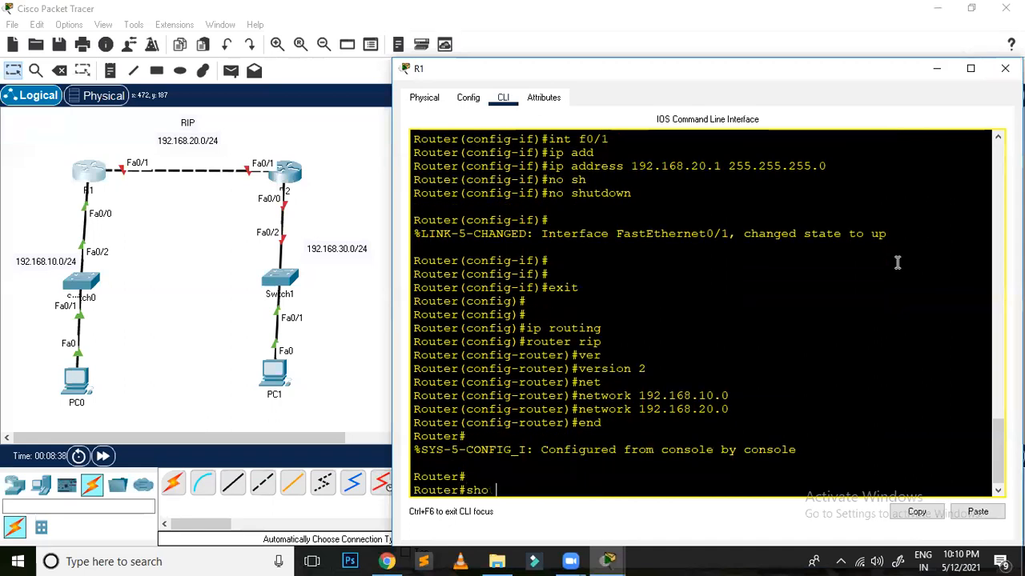
{"action": "type", "text": "w ip pro"}
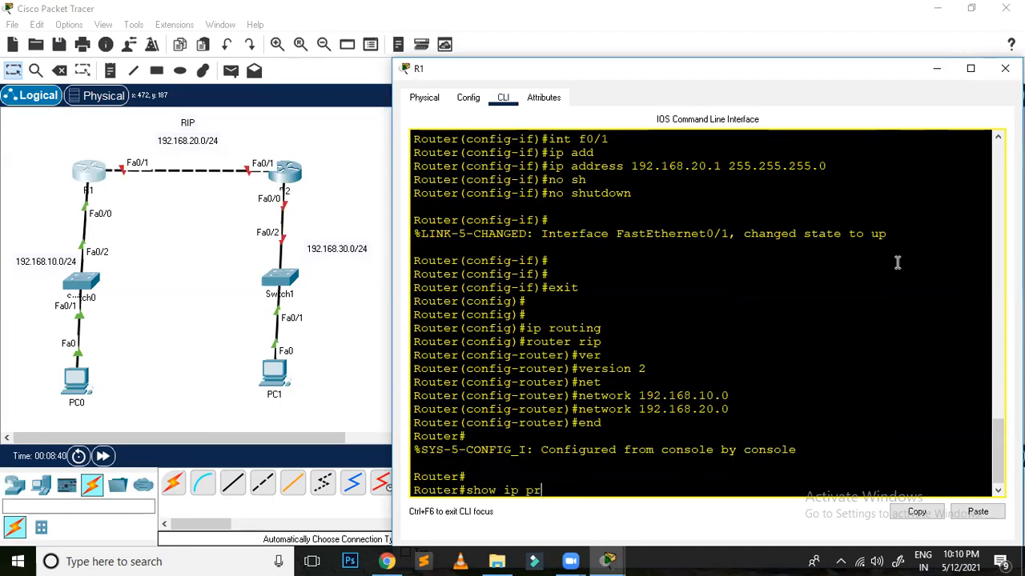
{"action": "key", "text": "Tab"}
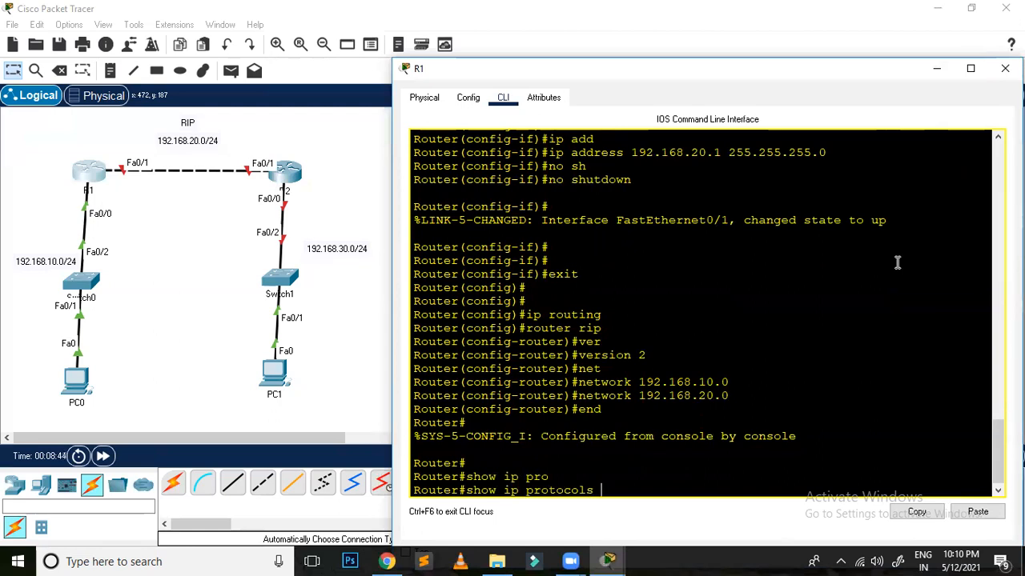
{"action": "key", "text": "Return"}
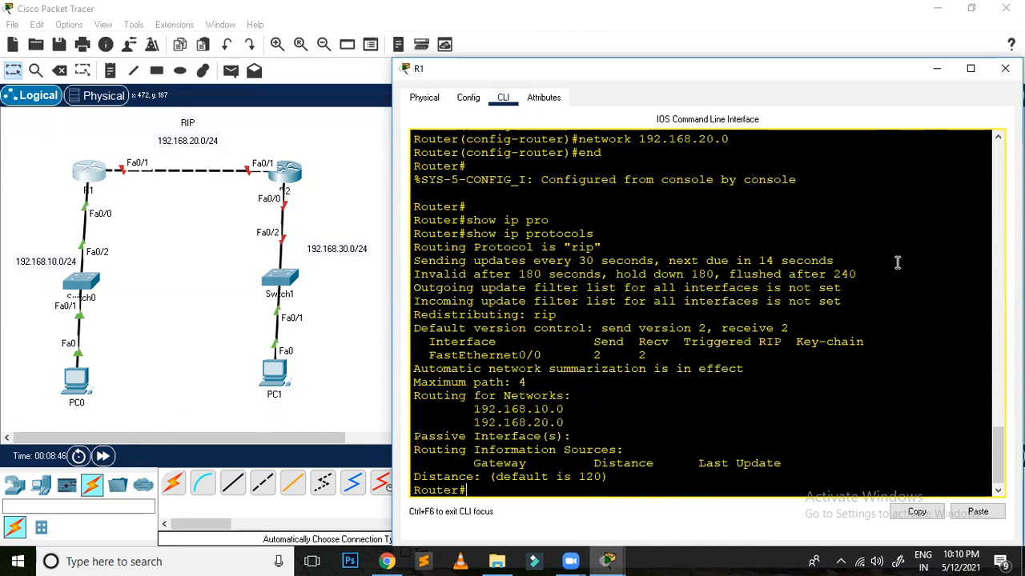
{"action": "left_click_drag", "start_coordinate": [415, 245], "coordinate": [642, 480]}
{"action": "left_click", "coordinate": [940, 397]}
{"action": "left_click_drag", "start_coordinate": [594, 342], "coordinate": [647, 355]}
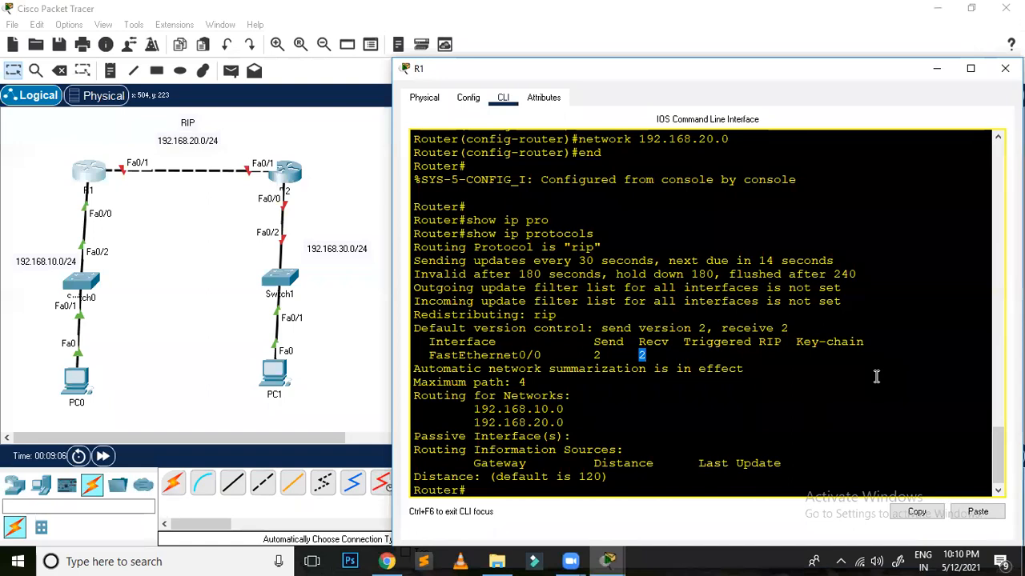
{"action": "left_click", "coordinate": [1005, 68]}
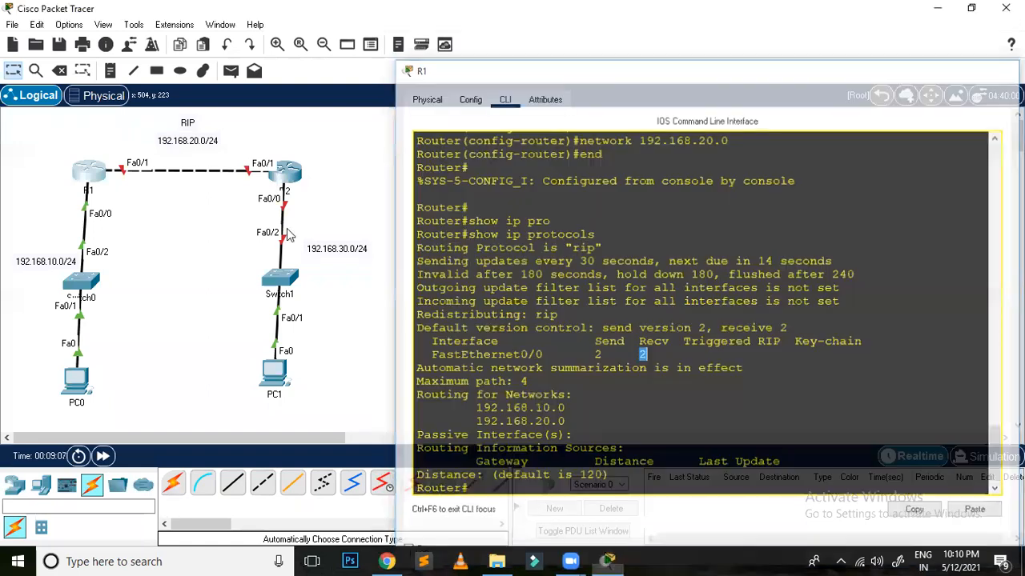
Open R2's command line in a widened window beside the topology and decline the initial configuration dialog
{"action": "left_click", "coordinate": [287, 171]}
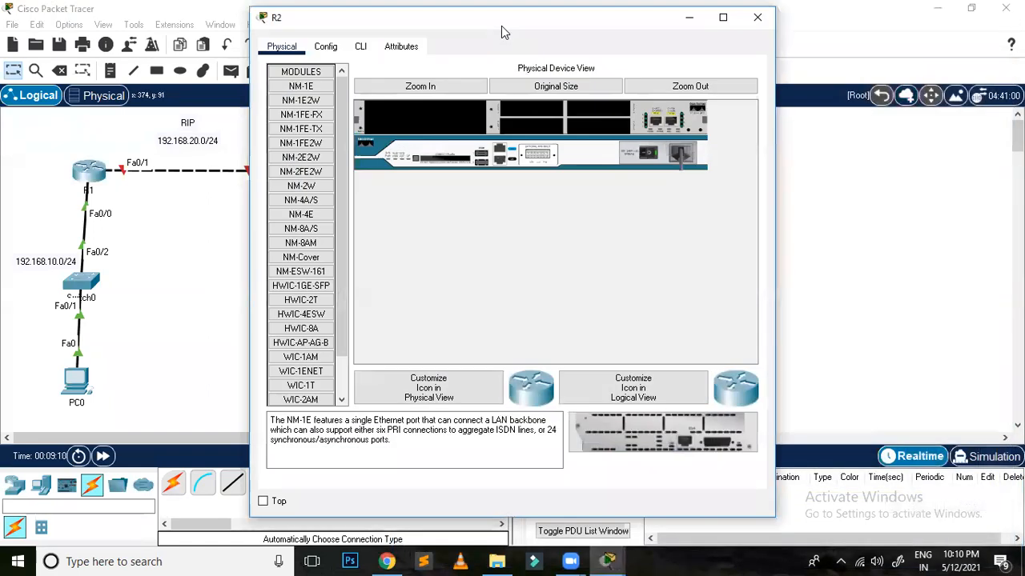
{"action": "left_click_drag", "start_coordinate": [501, 26], "coordinate": [745, 45]}
{"action": "left_click", "coordinate": [605, 65]}
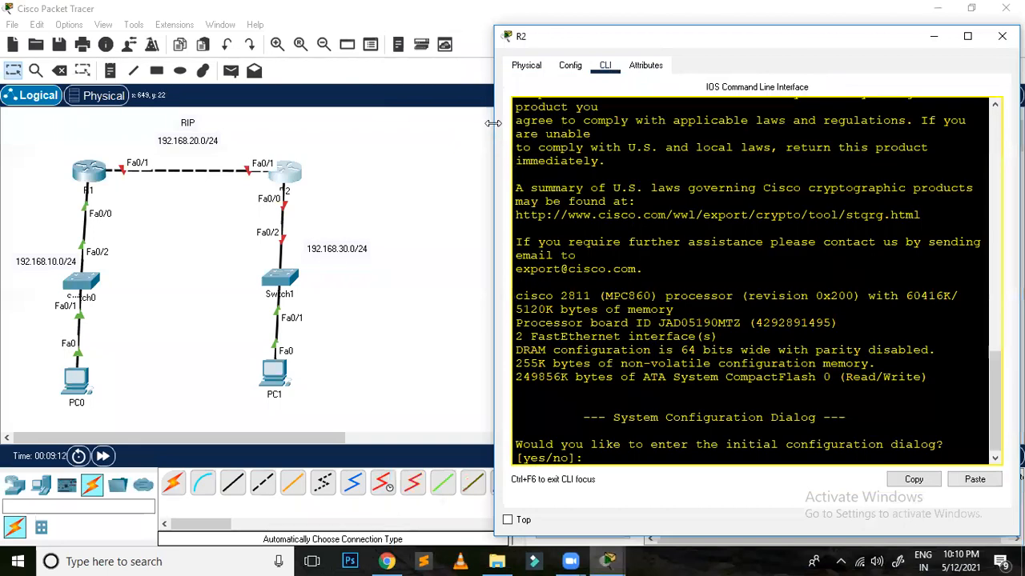
{"action": "left_click_drag", "start_coordinate": [493, 123], "coordinate": [393, 123]}
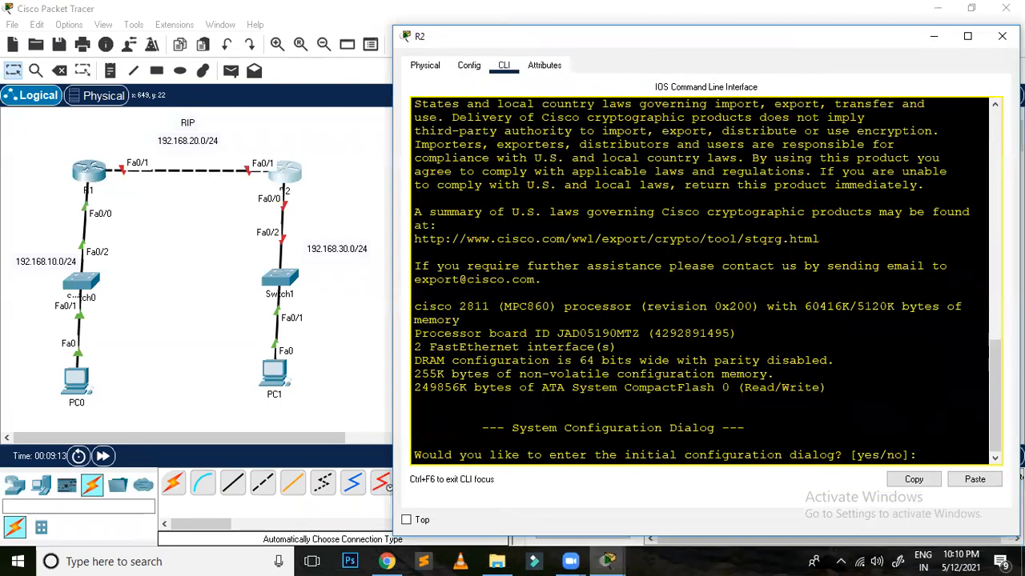
{"action": "type", "text": "n"}
{"action": "key", "text": "Return"}
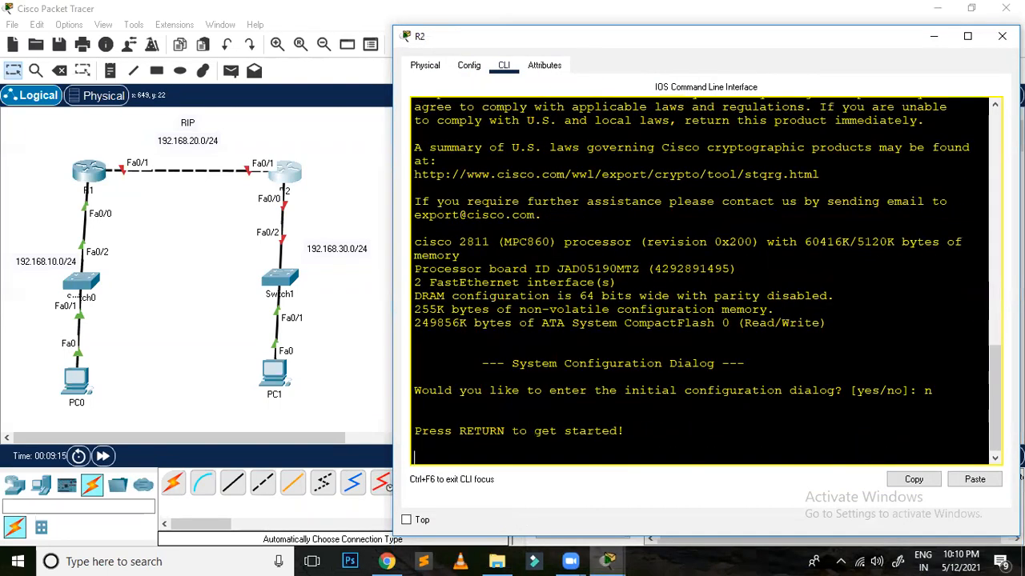
Enter privileged mode on R2 with en and start global configuration with conf t
{"action": "key", "text": "Return"}
{"action": "key", "text": "Return"}
{"action": "key", "text": "Return"}
{"action": "key", "text": "Return"}
{"action": "key", "text": "Return"}
{"action": "type", "text": "en"}
{"action": "key", "text": "Return"}
{"action": "type", "text": "conf t"}
{"action": "key", "text": "Return"}
Assign 192.168.30.1 with mask 255.255.255.0 to R2's interface f0/0 and enable it with no shutdown
{"action": "type", "text": "i"}
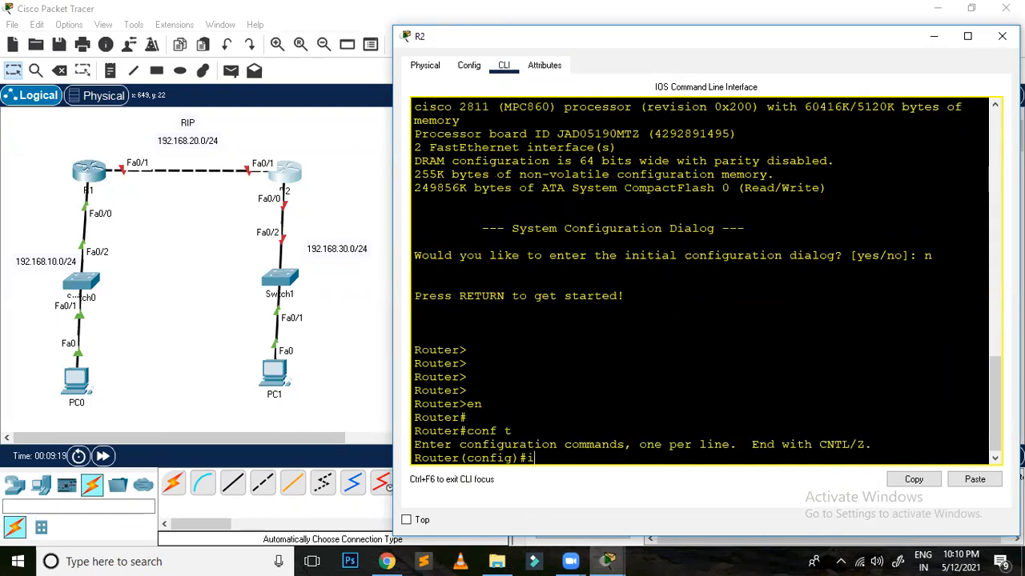
{"action": "type", "text": "nt f0/0"}
{"action": "key", "text": "Return"}
{"action": "type", "text": "ip add"}
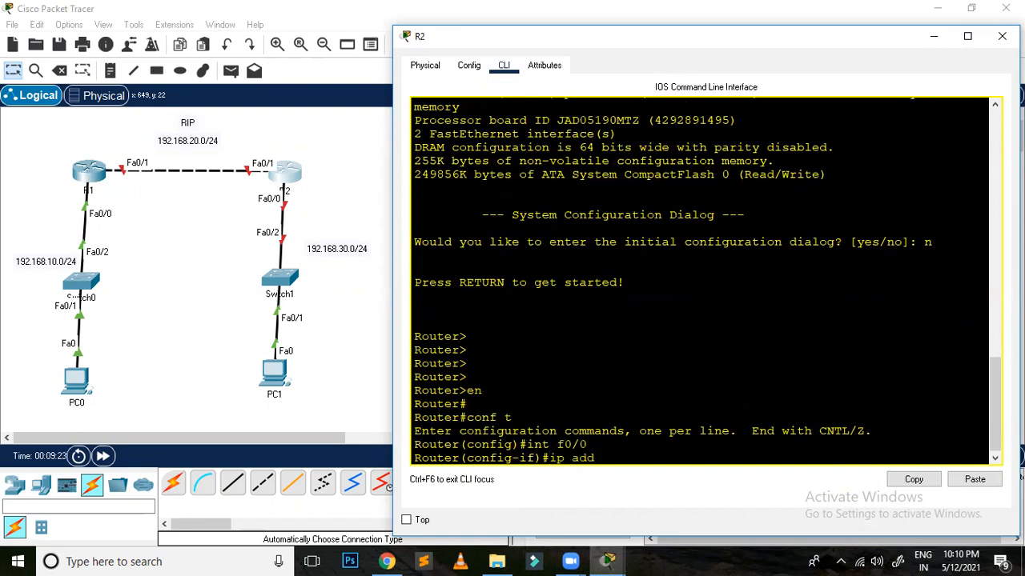
{"action": "key", "text": "Tab"}
{"action": "type", "text": "192.168"}
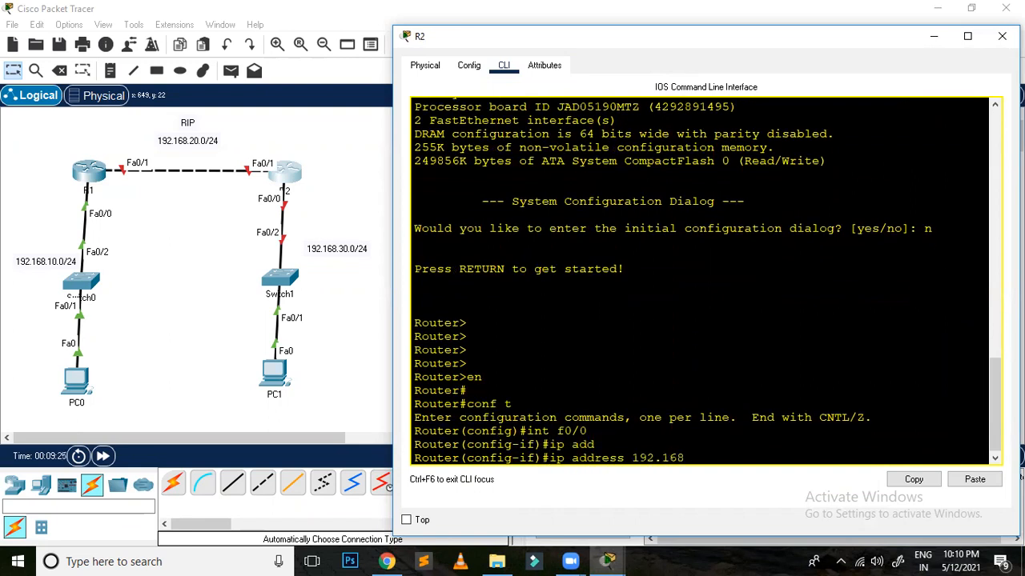
{"action": "type", "text": ".30.1 255.255.255.0"}
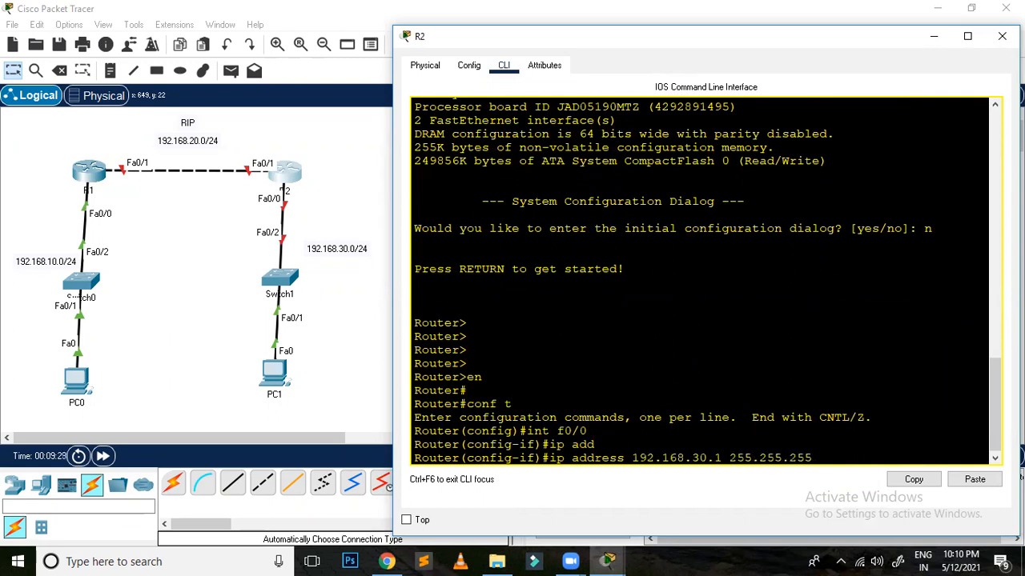
{"action": "key", "text": "Return"}
{"action": "type", "text": "no sh"}
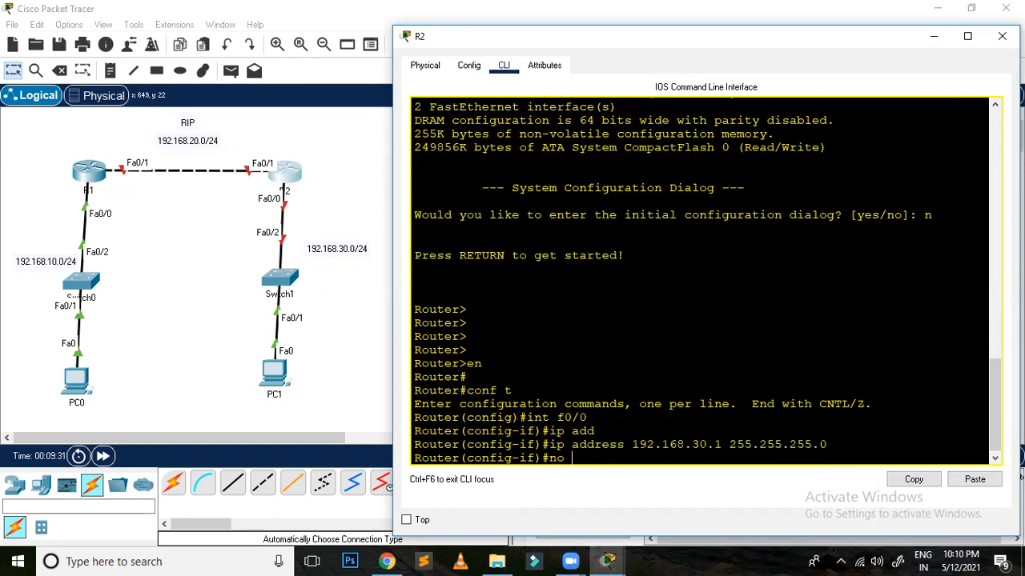
{"action": "key", "text": "Tab"}
{"action": "key", "text": "Return"}
Assign 192.168.20.2 with mask 255.255.255.0 to R2's interface f0/1 and enable it with no shutdown
{"action": "type", "text": "int f0/1"}
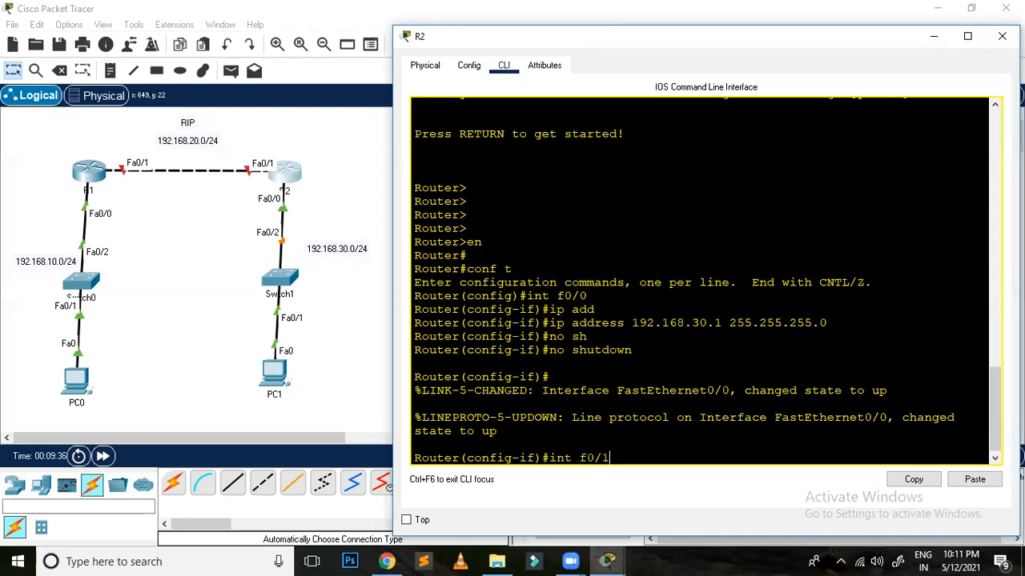
{"action": "key", "text": "Return"}
{"action": "type", "text": "ip add"}
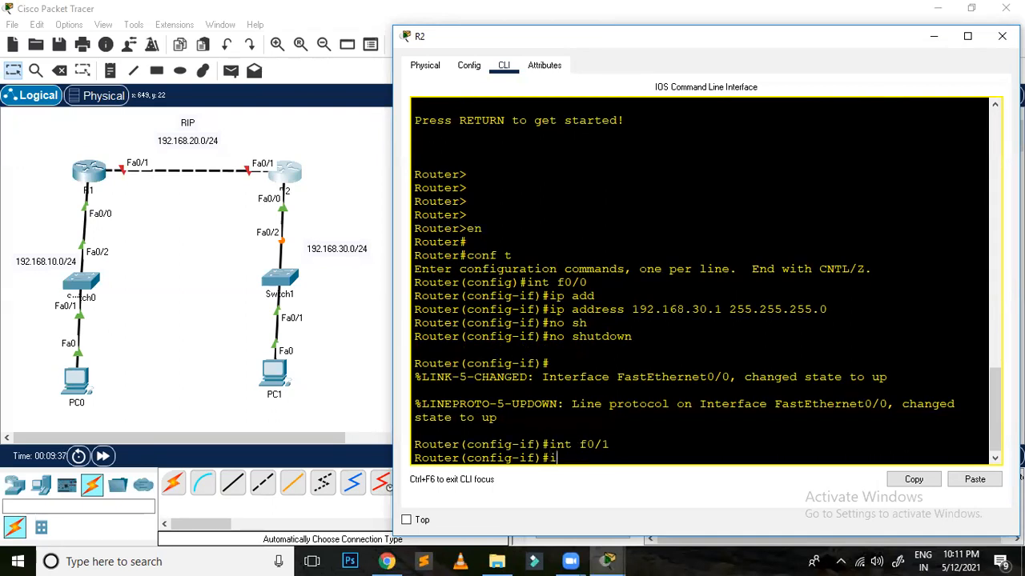
{"action": "key", "text": "Tab"}
{"action": "type", "text": "19"}
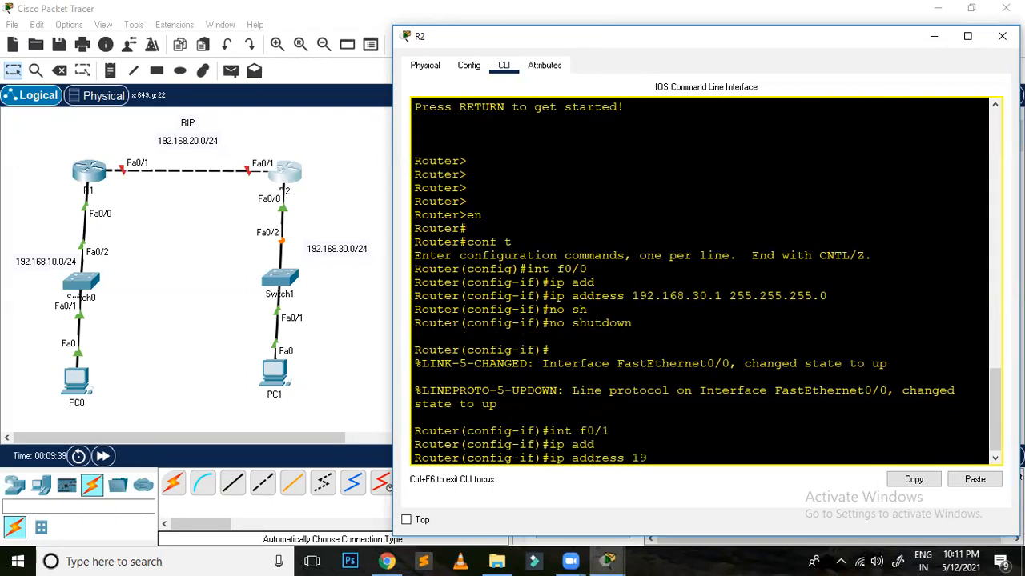
{"action": "type", "text": "2.168.20."}
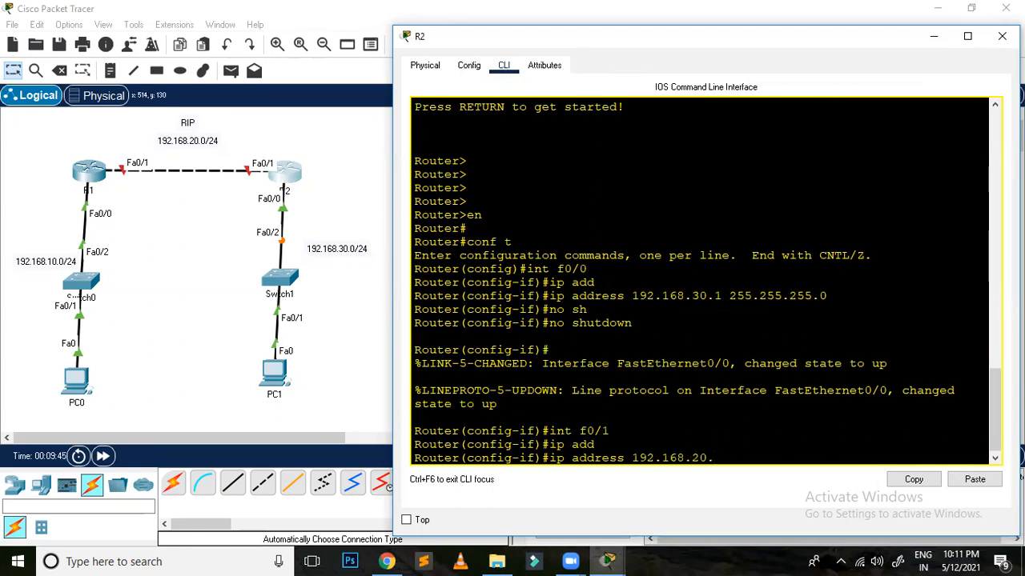
{"action": "type", "text": "2 255.255.255.0"}
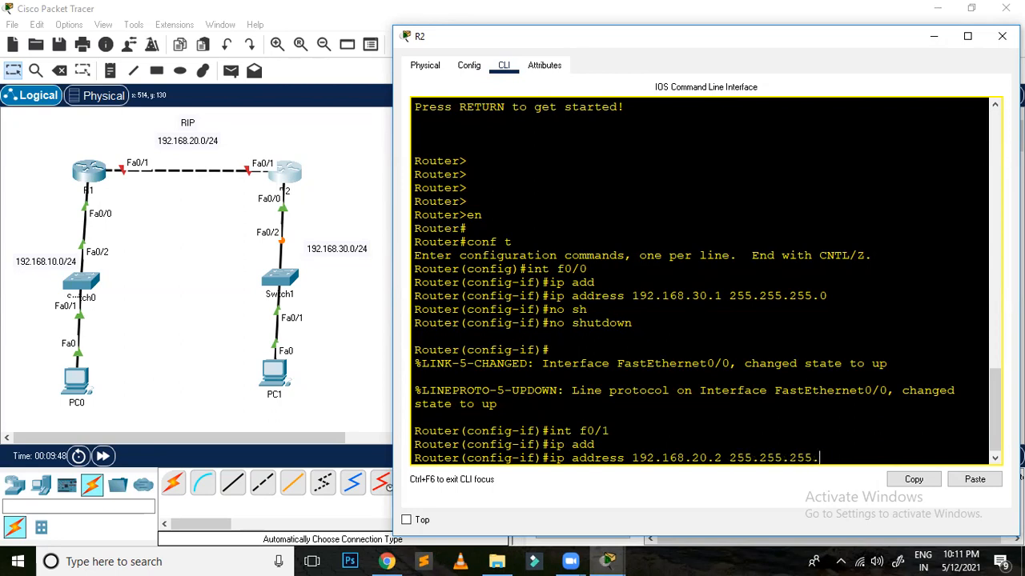
{"action": "key", "text": "Return"}
{"action": "type", "text": "no sh"}
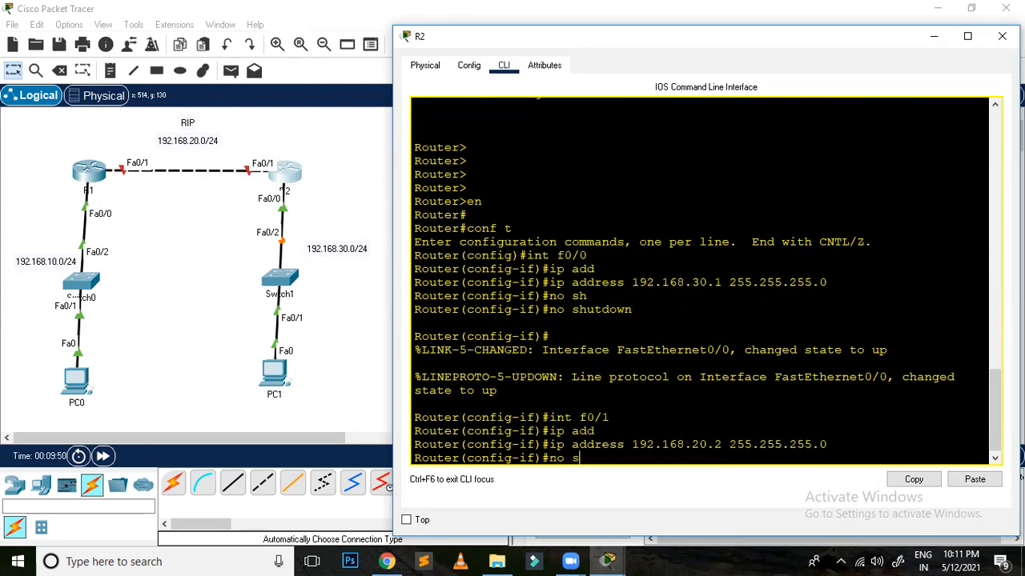
{"action": "key", "text": "Tab"}
{"action": "key", "text": "Return"}
{"action": "key", "text": "Return"}
{"action": "key", "text": "Return"}
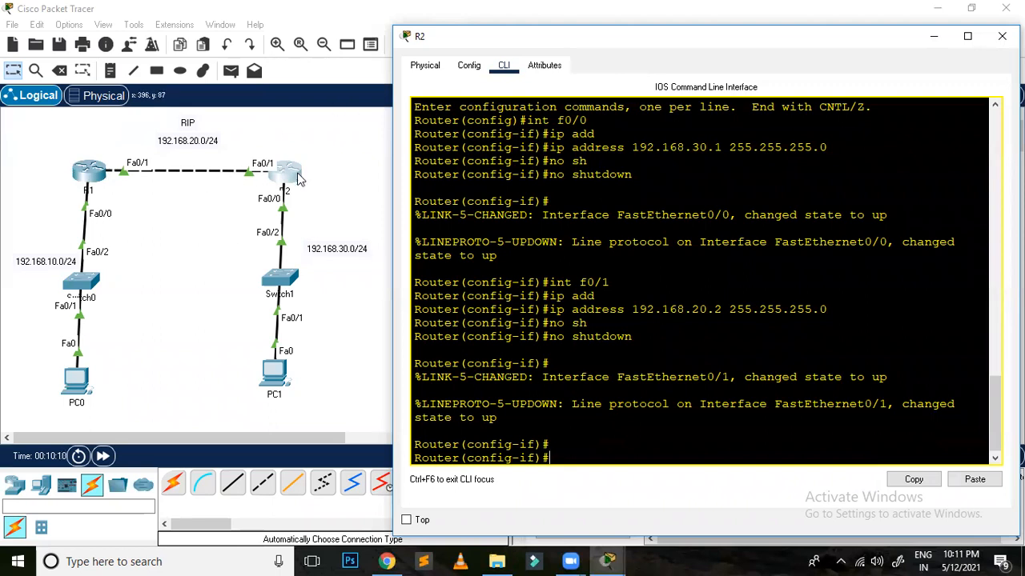
Exit R2's interface configuration to global configuration mode and enable IP routing with ip routing
{"action": "type", "text": "exit"}
{"action": "key", "text": "Return"}
{"action": "type", "text": "ip routin"}
{"action": "key", "text": "Tab"}
{"action": "key", "text": "Return"}
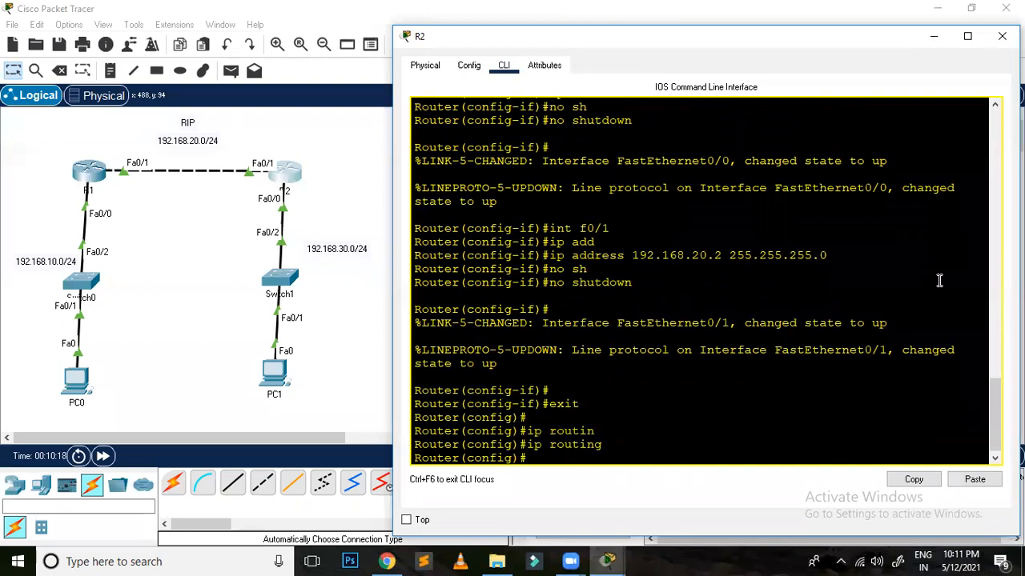
Start RIP on R2 with router rip and set it to version 2
{"action": "type", "text": "router rip"}
{"action": "key", "text": "Return"}
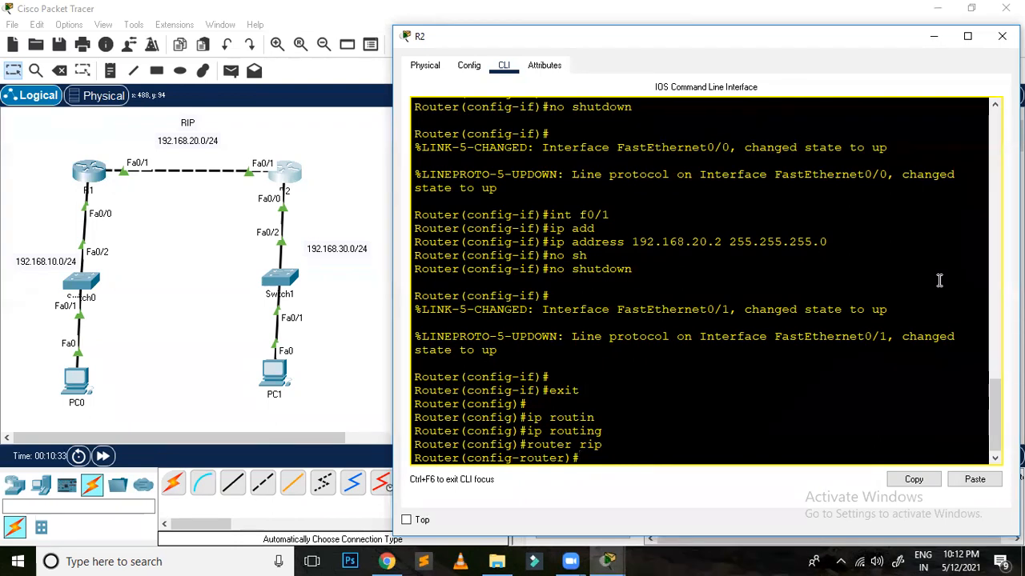
{"action": "type", "text": "ver"}
{"action": "key", "text": "Tab"}
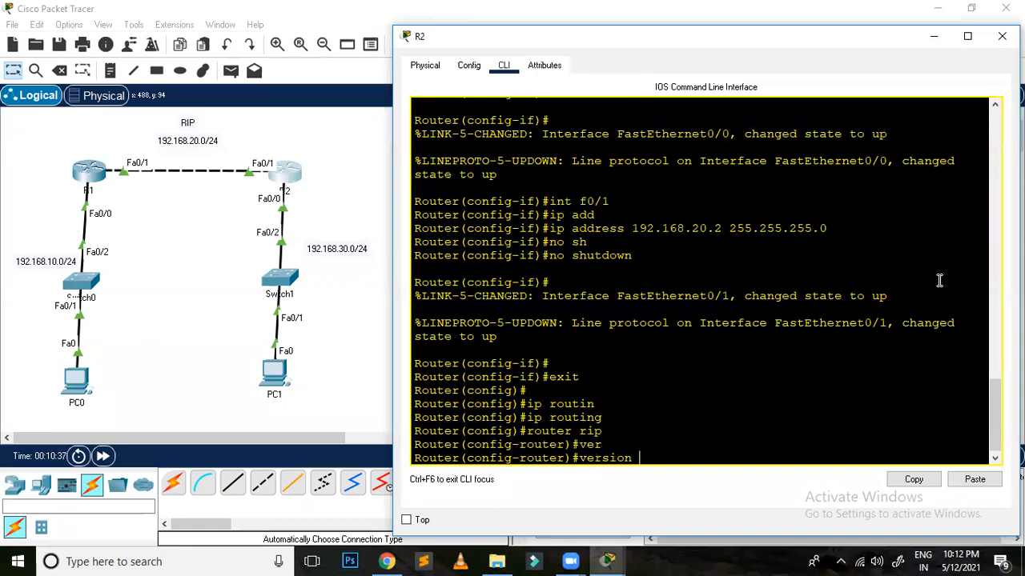
{"action": "type", "text": "2"}
{"action": "key", "text": "Return"}
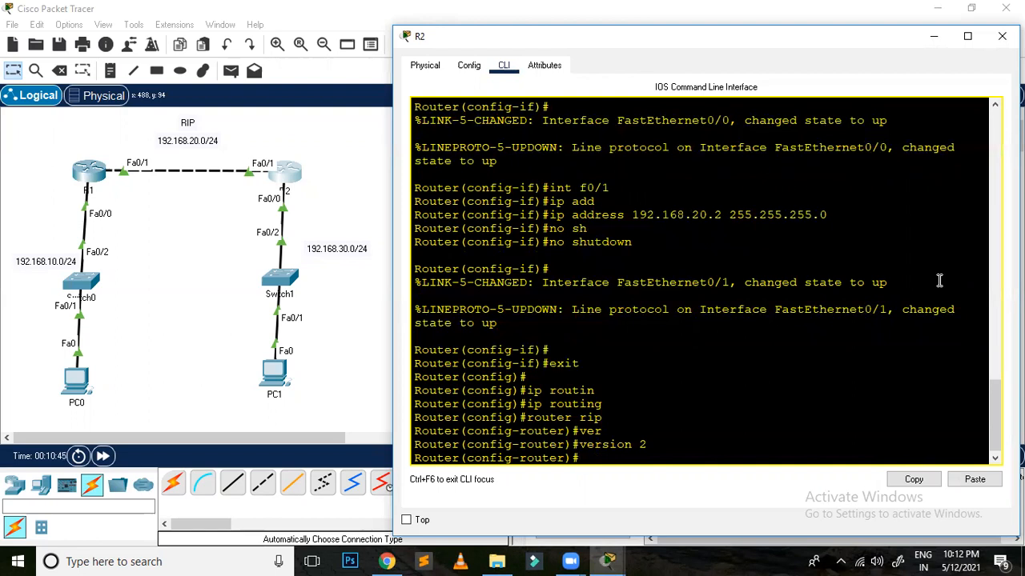
Add the network 192.168.20.0 to R2's RIP configuration
{"action": "type", "text": "net"}
{"action": "key", "text": "Tab"}
{"action": "type", "text": "192.1"}
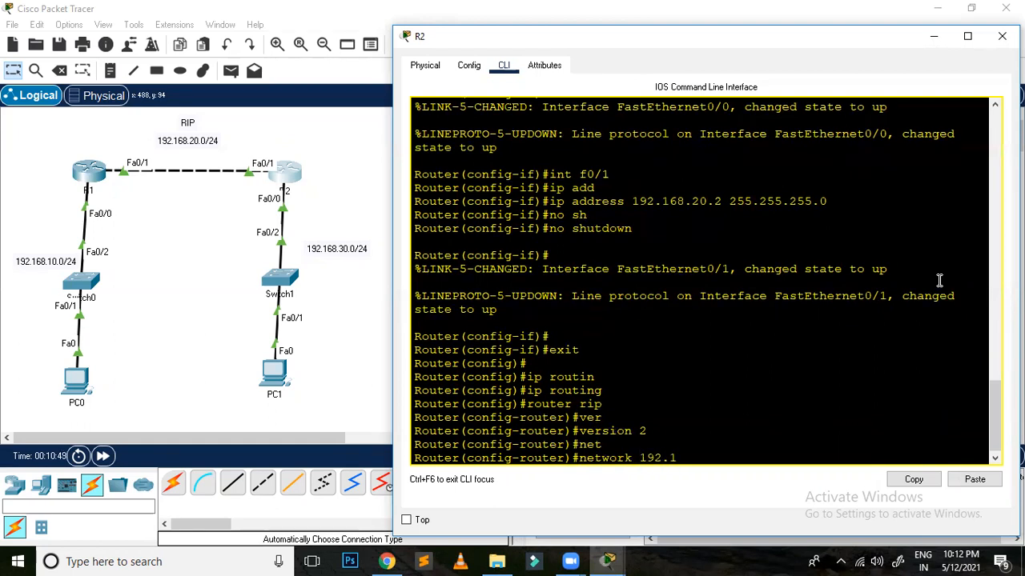
{"action": "type", "text": "68.20.0"}
{"action": "key", "text": "Return"}
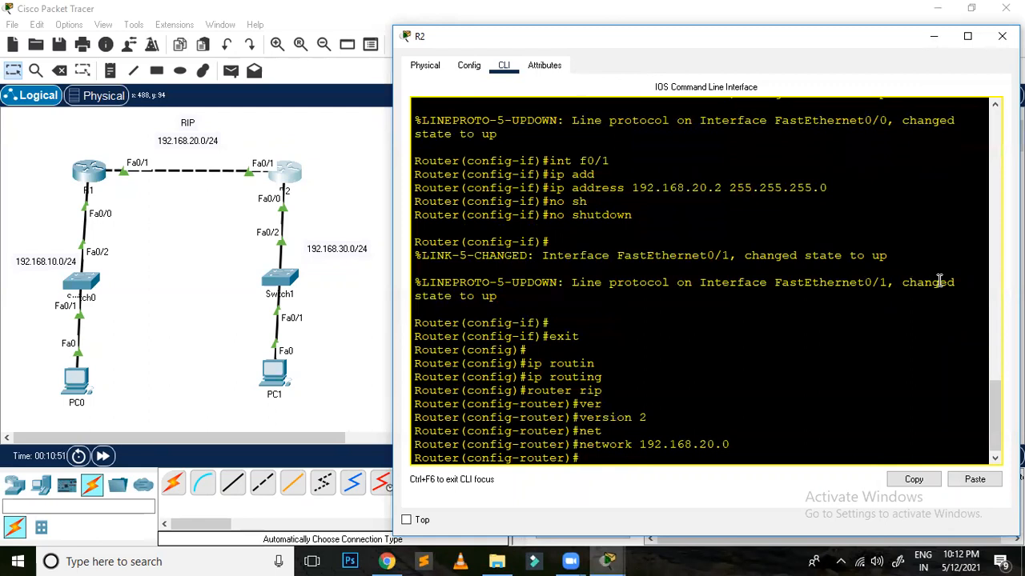
Add the network 192.168.30.0 to R2's RIP configuration and close R2's window
{"action": "key", "text": "Up"}
{"action": "key", "text": "BackSpace"}
{"action": "key", "text": "BackSpace"}
{"action": "key", "text": "BackSpace"}
{"action": "key", "text": "BackSpace"}
{"action": "type", "text": "30.0"}
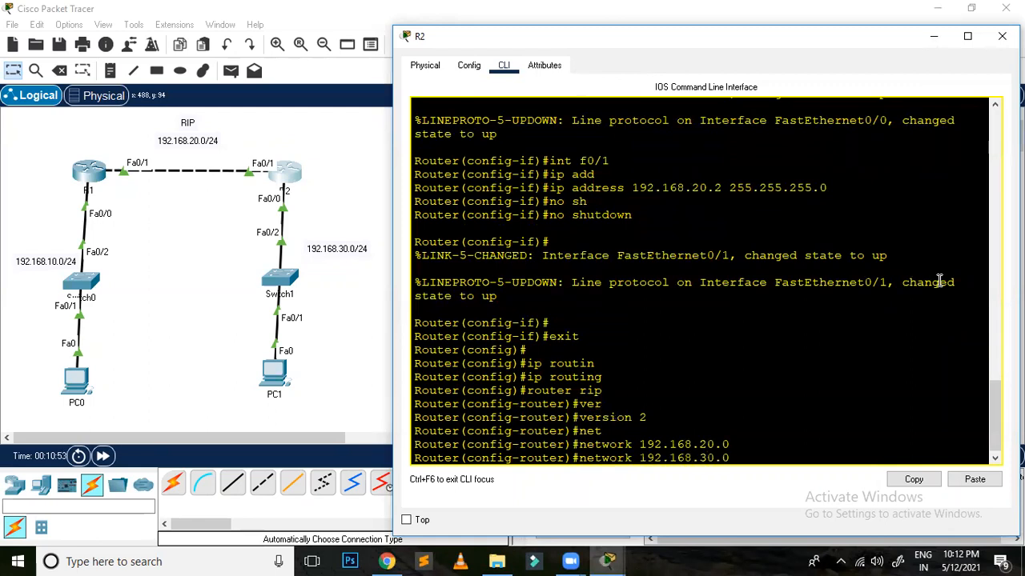
{"action": "key", "text": "Return"}
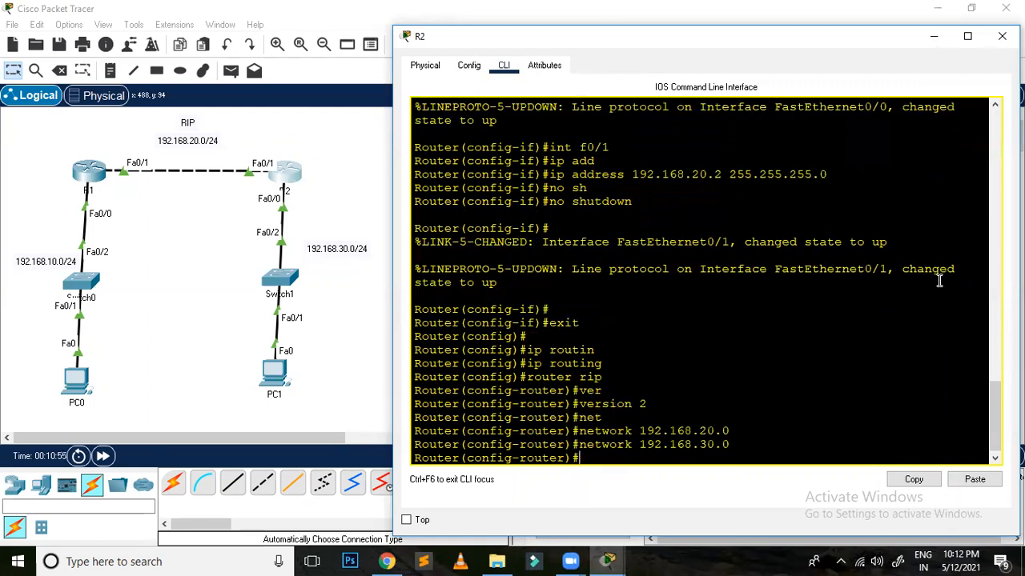
{"action": "left_click", "coordinate": [1001, 36]}
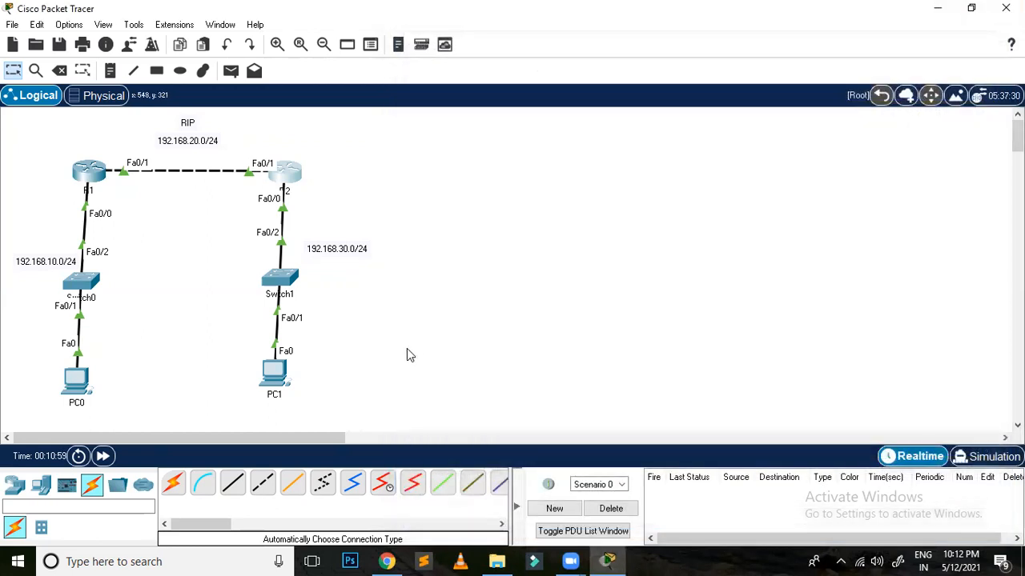
Give PC0 the static IPv4 address 192.168.10.2, subnet mask 255.255.255.0 and default gateway 192.168.10.1, and close its window
{"action": "left_click", "coordinate": [70, 382]}
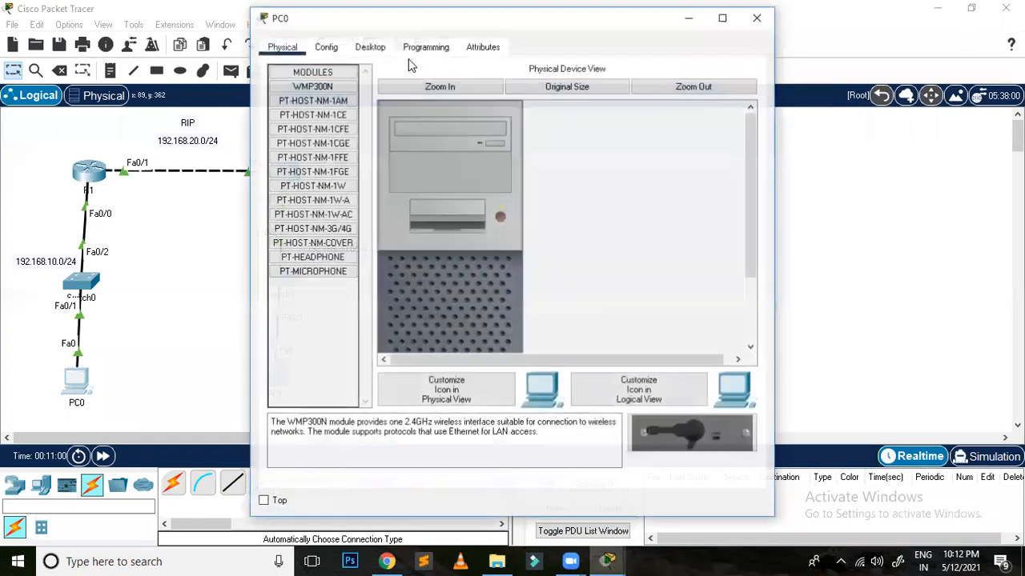
{"action": "left_click", "coordinate": [374, 48]}
{"action": "left_click", "coordinate": [302, 134]}
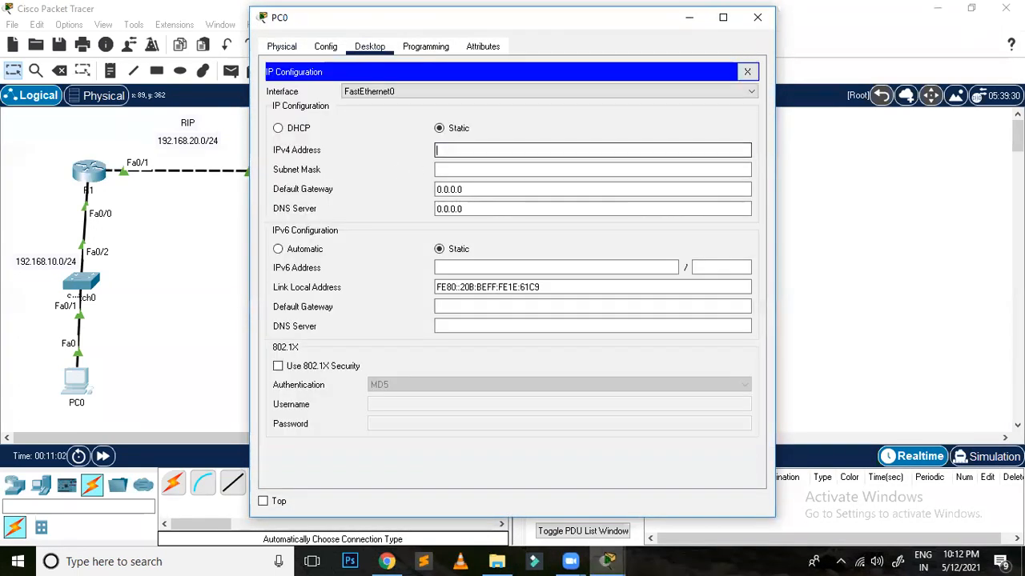
{"action": "type", "text": "192.168.10.2"}
{"action": "key", "text": "Tab"}
{"action": "key", "text": "Tab"}
{"action": "type", "text": "192.1"}
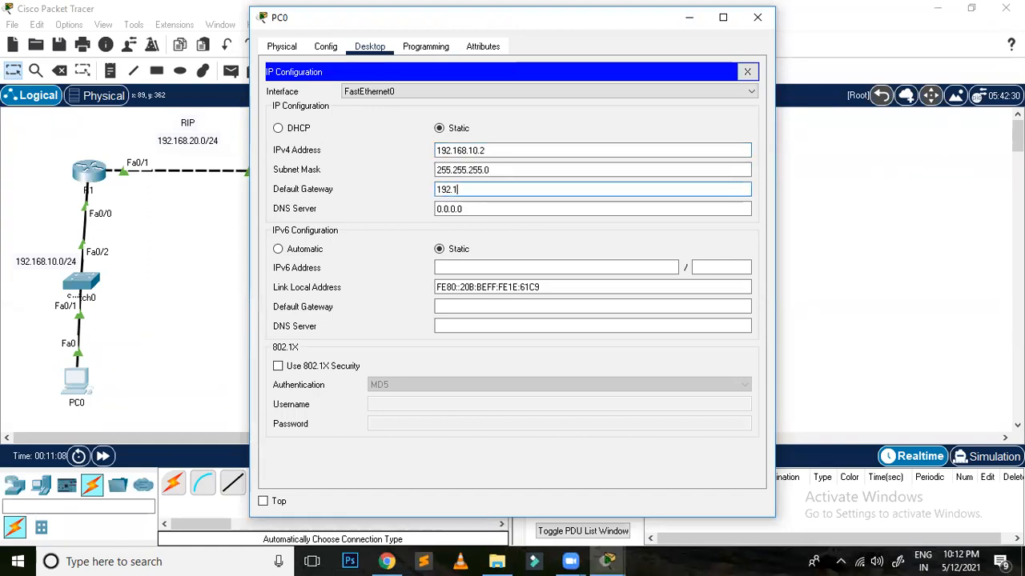
{"action": "type", "text": "68.10.1"}
{"action": "left_click", "coordinate": [757, 17]}
Give PC1 the static IPv4 address 192.168.30.2, the default subnet mask 255.255.255.0 and default gateway 192.168.30.1, and close its window
{"action": "left_click", "coordinate": [275, 374]}
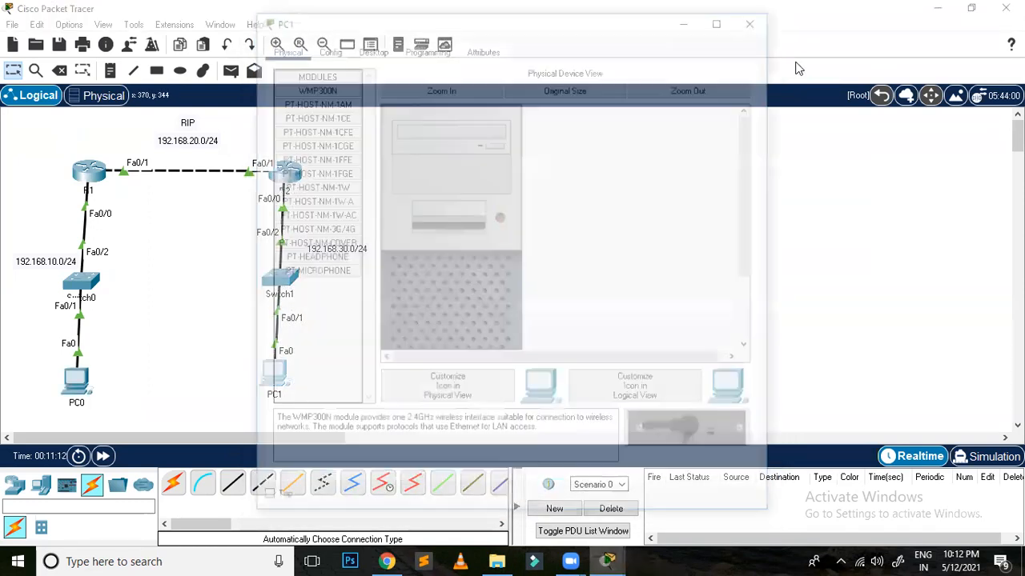
{"action": "left_click", "coordinate": [370, 46]}
{"action": "left_click", "coordinate": [321, 112]}
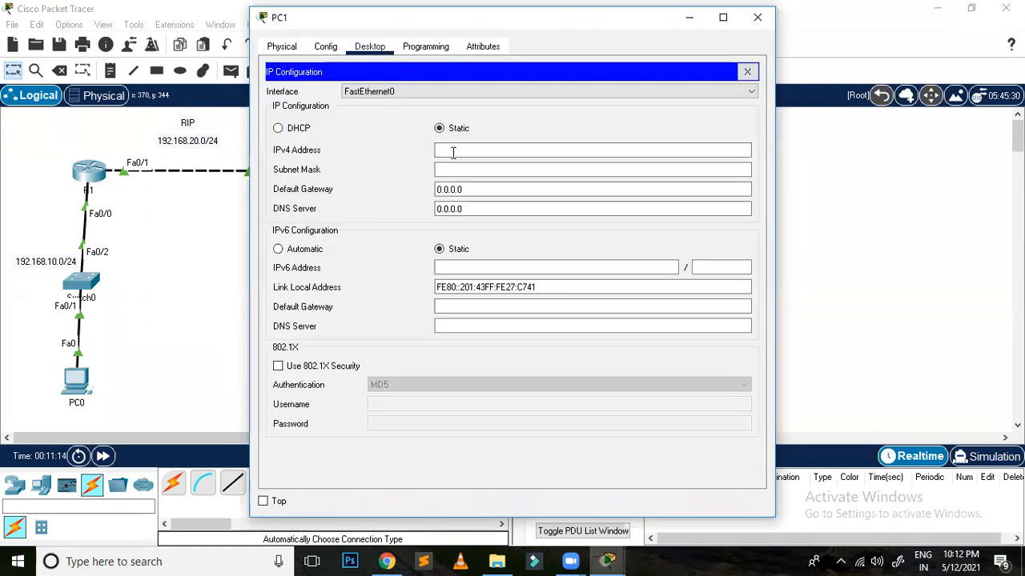
{"action": "left_click", "coordinate": [453, 152]}
{"action": "type", "text": "192.168.30.2"}
{"action": "key", "text": "Tab"}
{"action": "key", "text": "Tab"}
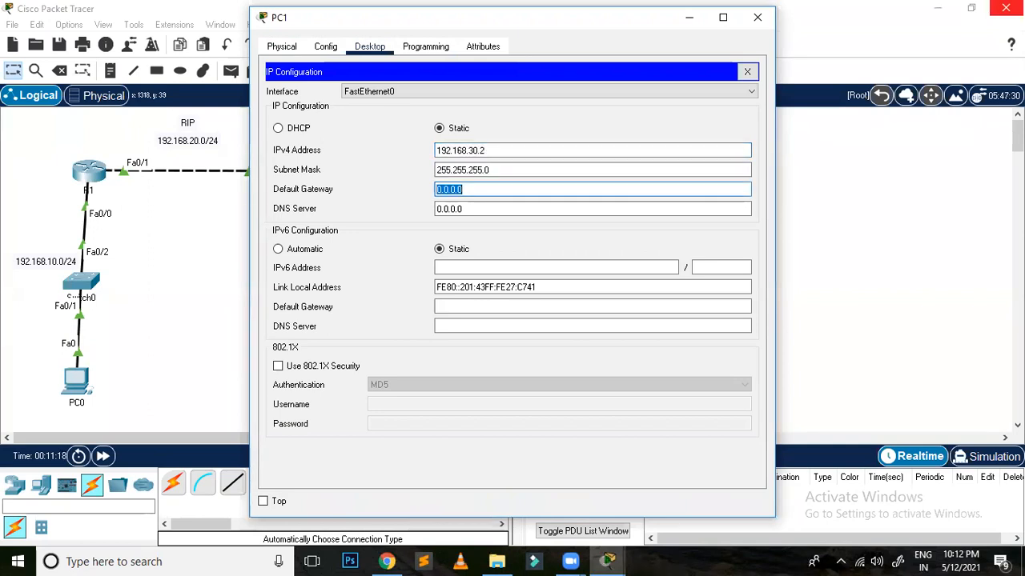
{"action": "type", "text": "192.168.30.1"}
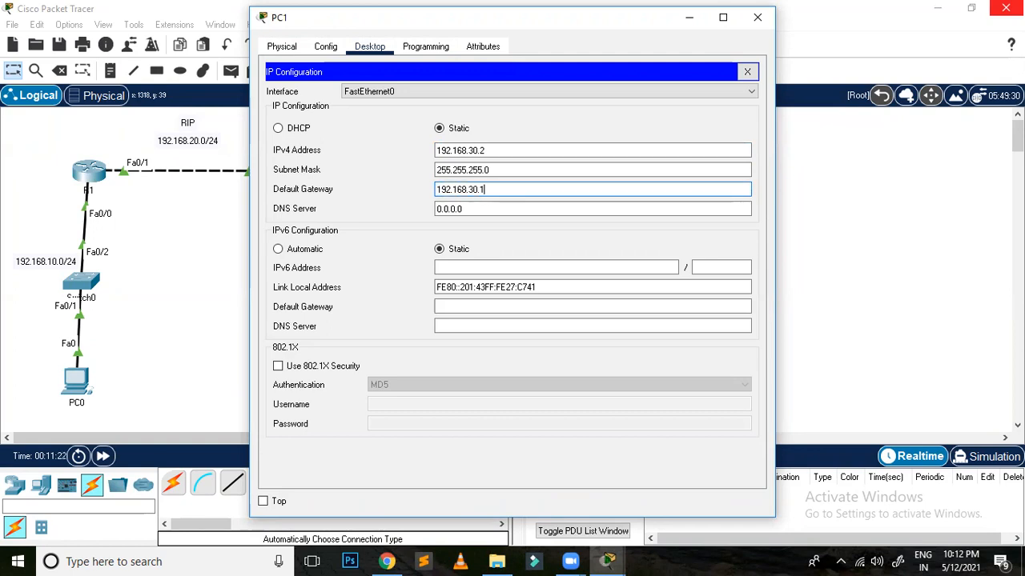
{"action": "left_click", "coordinate": [758, 17]}
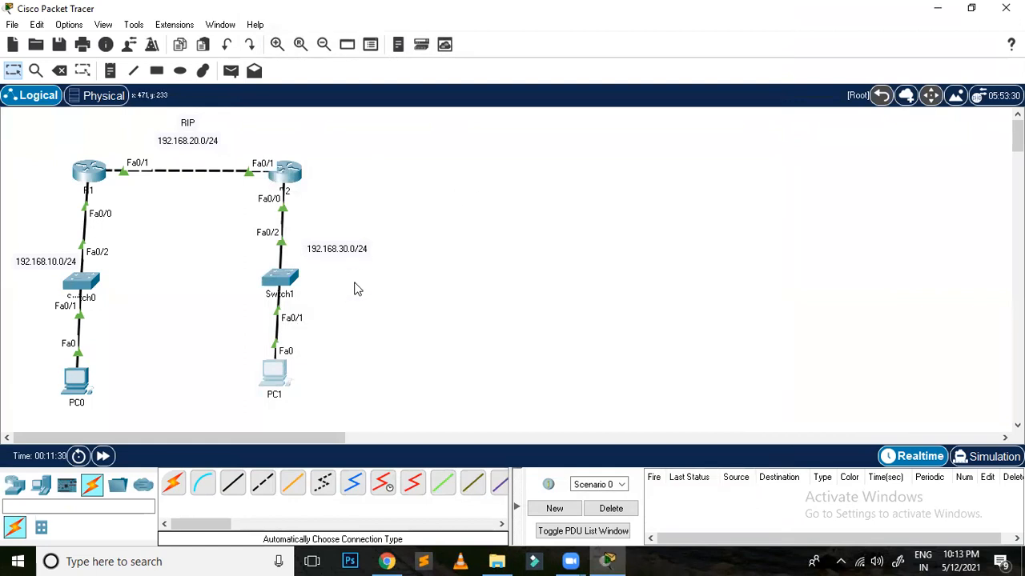
Leave configuration mode on R2 with end and display its routing table with show ip route
{"action": "left_click", "coordinate": [302, 175]}
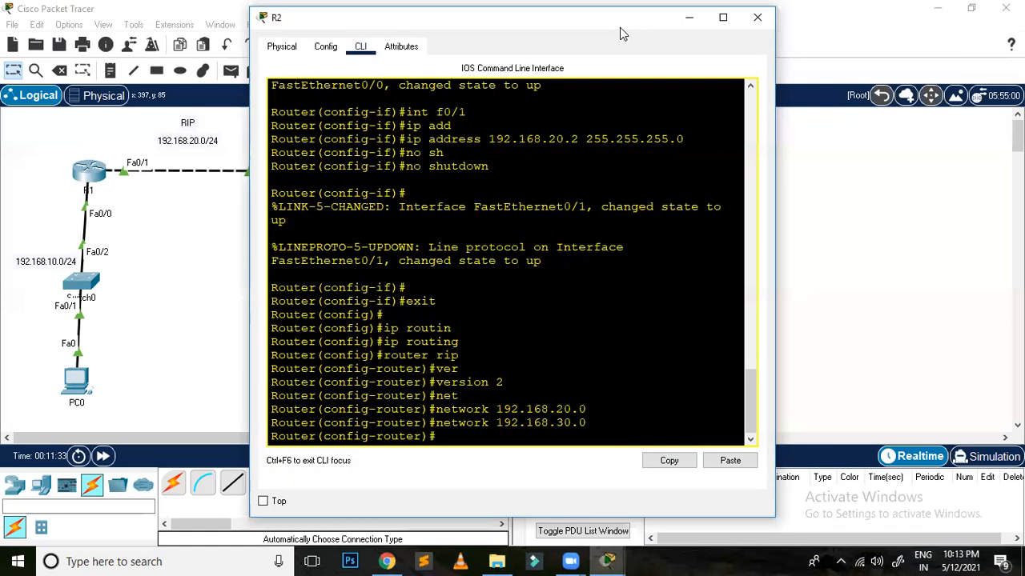
{"action": "left_click_drag", "start_coordinate": [620, 29], "coordinate": [855, 38]}
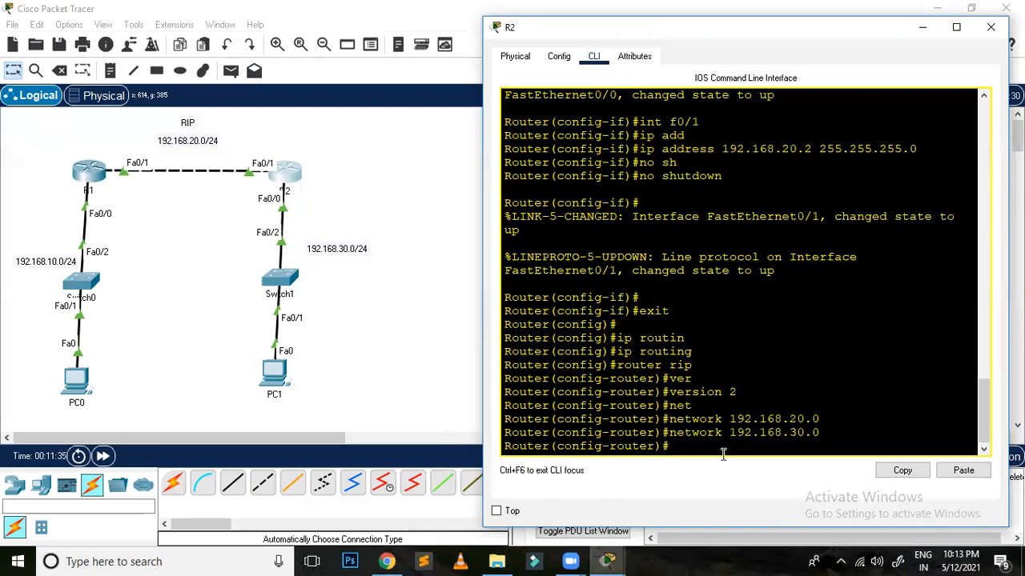
{"action": "type", "text": "end"}
{"action": "key", "text": "Return"}
{"action": "key", "text": "Return"}
{"action": "key", "text": "Return"}
{"action": "key", "text": "Return"}
{"action": "type", "text": "show ip rou"}
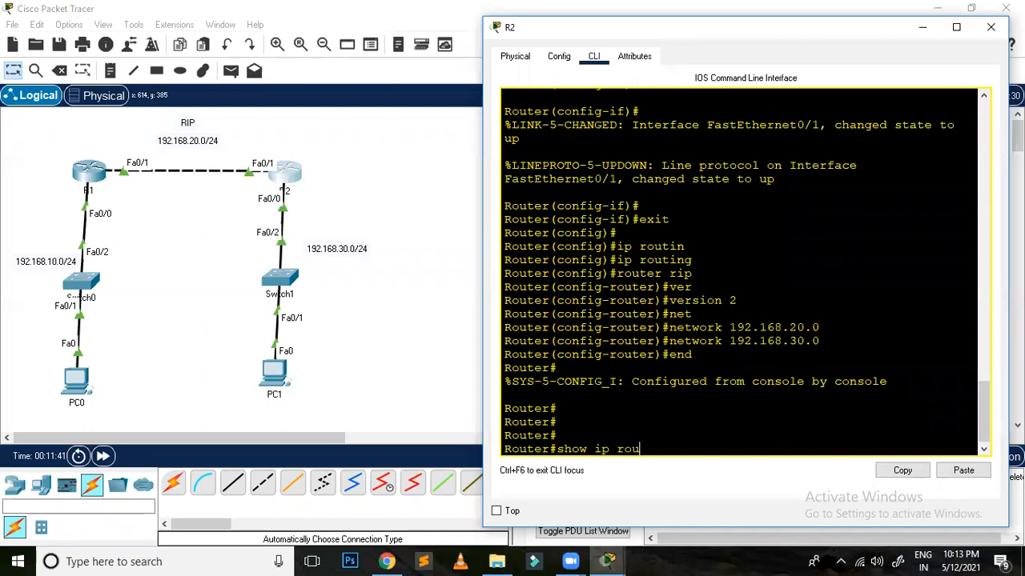
{"action": "key", "text": "Tab"}
{"action": "key", "text": "Return"}
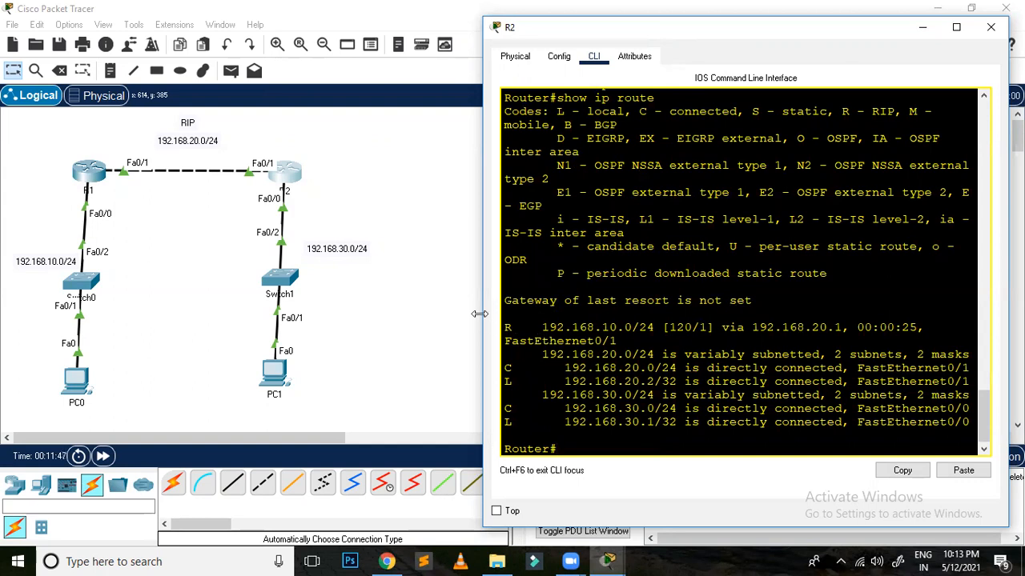
Examine the RIP-learned route in R2's widened routing table against the codes legend, and close R2's window
{"action": "left_click_drag", "start_coordinate": [484, 321], "coordinate": [345, 332]}
{"action": "double_click", "coordinate": [369, 338]}
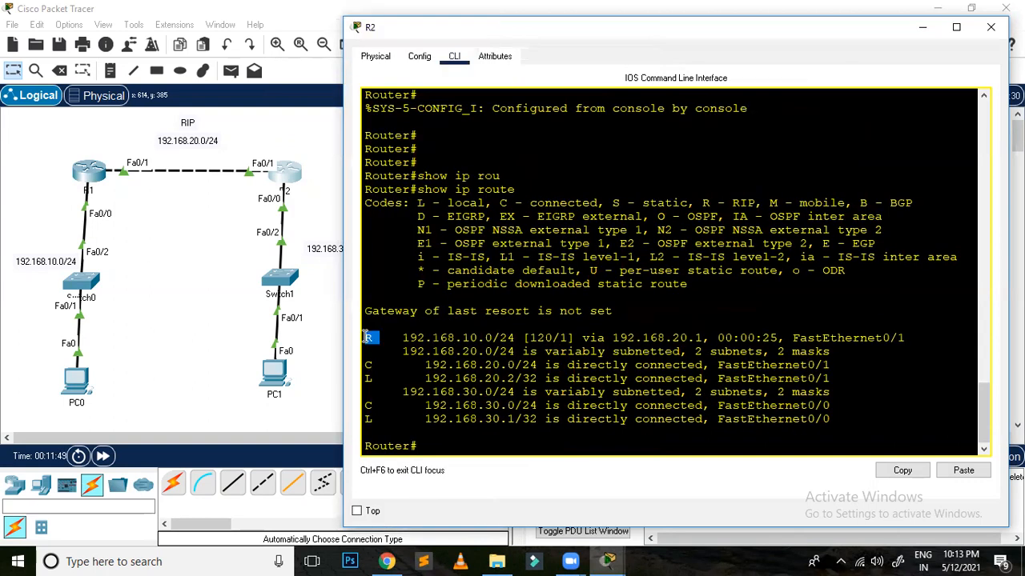
{"action": "left_click", "coordinate": [420, 340]}
{"action": "left_click_drag", "start_coordinate": [500, 338], "coordinate": [406, 339]}
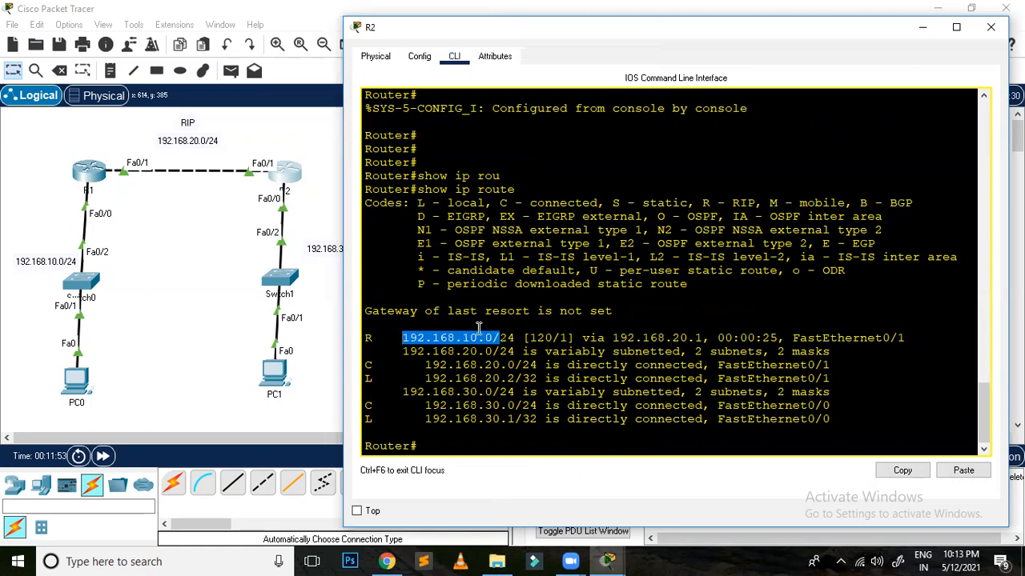
{"action": "left_click", "coordinate": [378, 338]}
{"action": "double_click", "coordinate": [378, 338]}
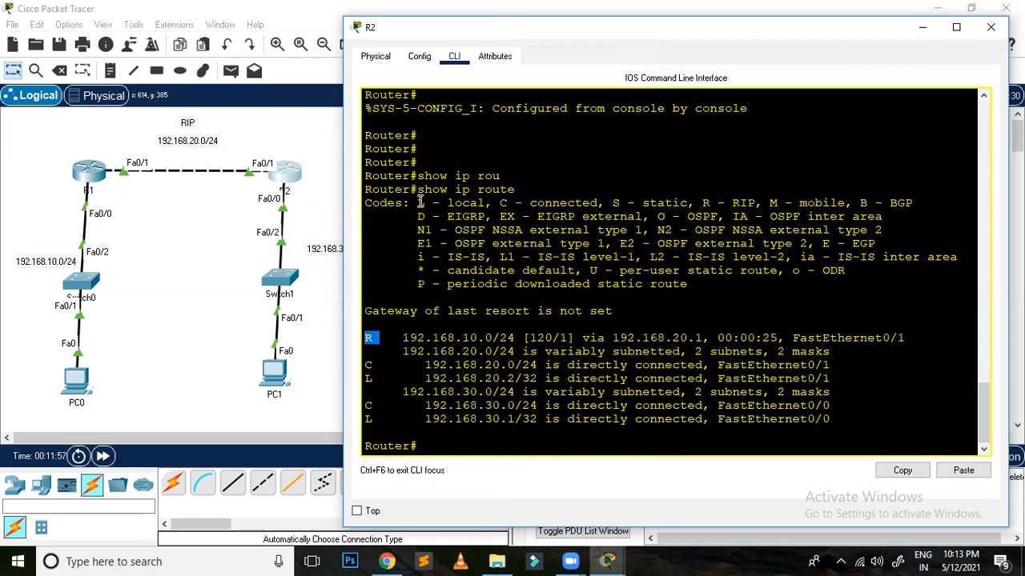
{"action": "left_click_drag", "start_coordinate": [417, 203], "coordinate": [364, 203]}
{"action": "left_click_drag", "start_coordinate": [703, 203], "coordinate": [753, 201]}
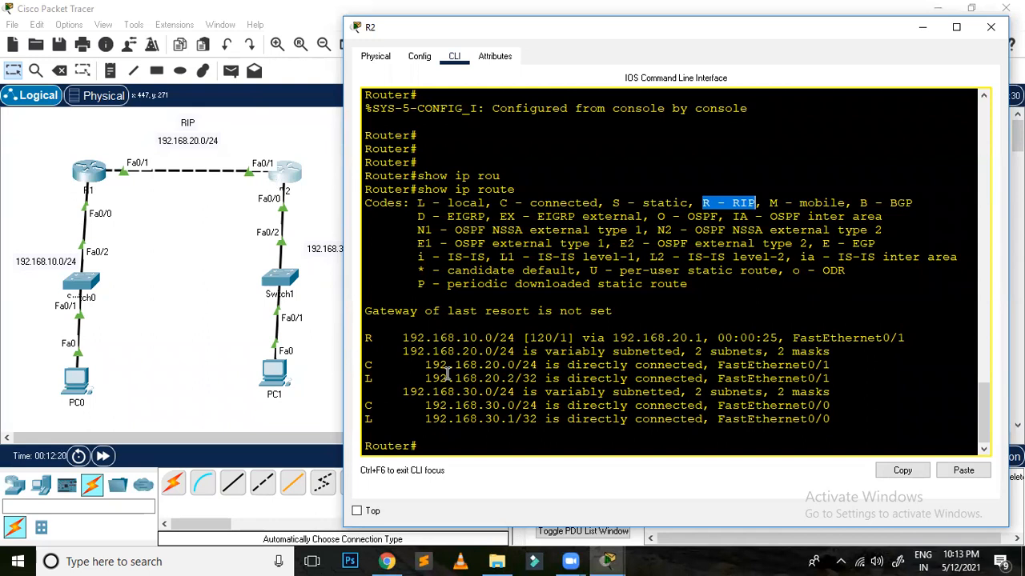
{"action": "left_click_drag", "start_coordinate": [379, 336], "coordinate": [364, 338]}
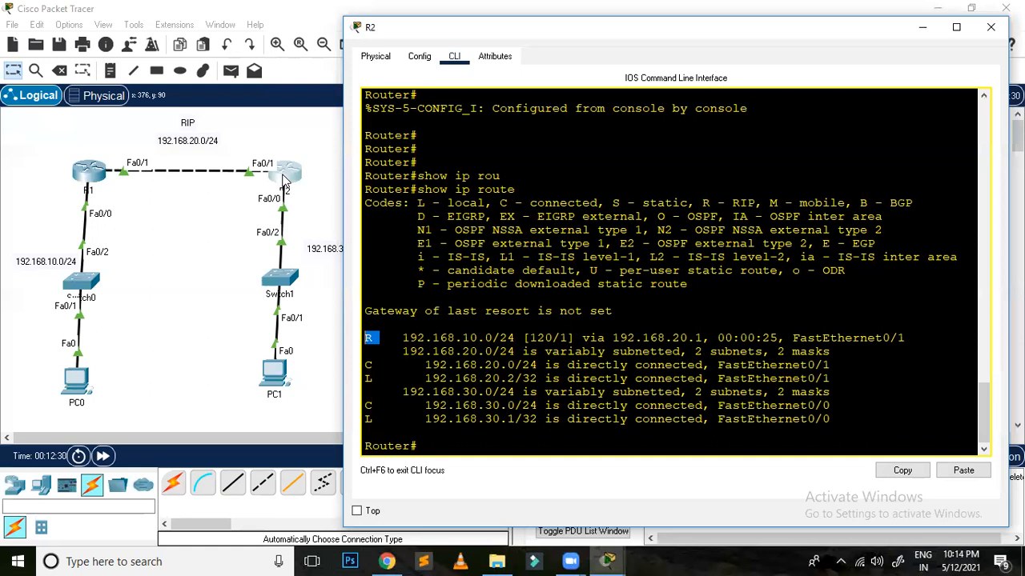
{"action": "left_click", "coordinate": [388, 340]}
{"action": "left_click_drag", "start_coordinate": [446, 339], "coordinate": [362, 338]}
{"action": "left_click", "coordinate": [563, 338]}
{"action": "left_click", "coordinate": [991, 29]}
Ping 192.168.10.2 twice from PC1's command prompt and close PC1's window
{"action": "left_click", "coordinate": [274, 372]}
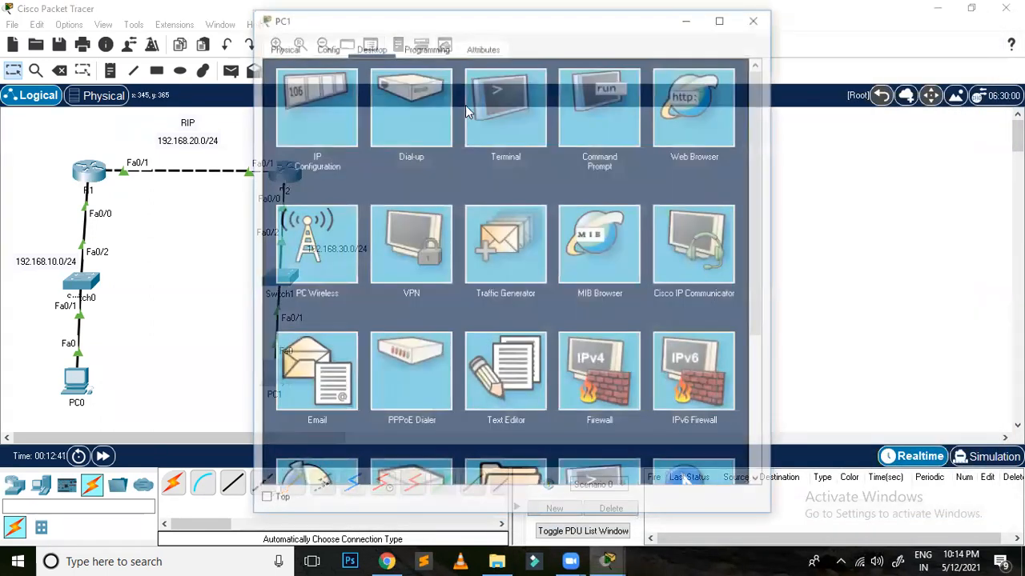
{"action": "left_click", "coordinate": [601, 112]}
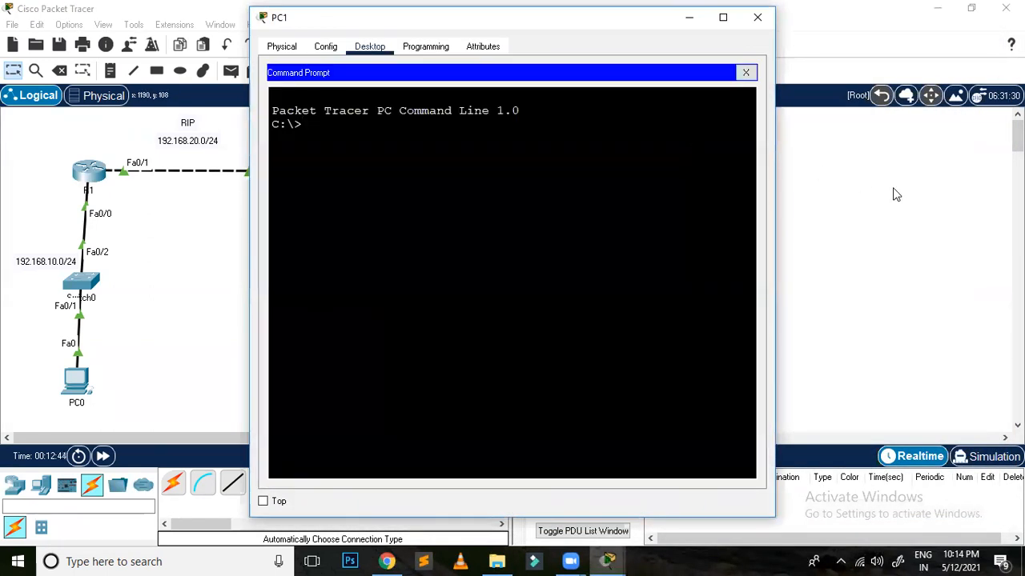
{"action": "type", "text": "ping "}
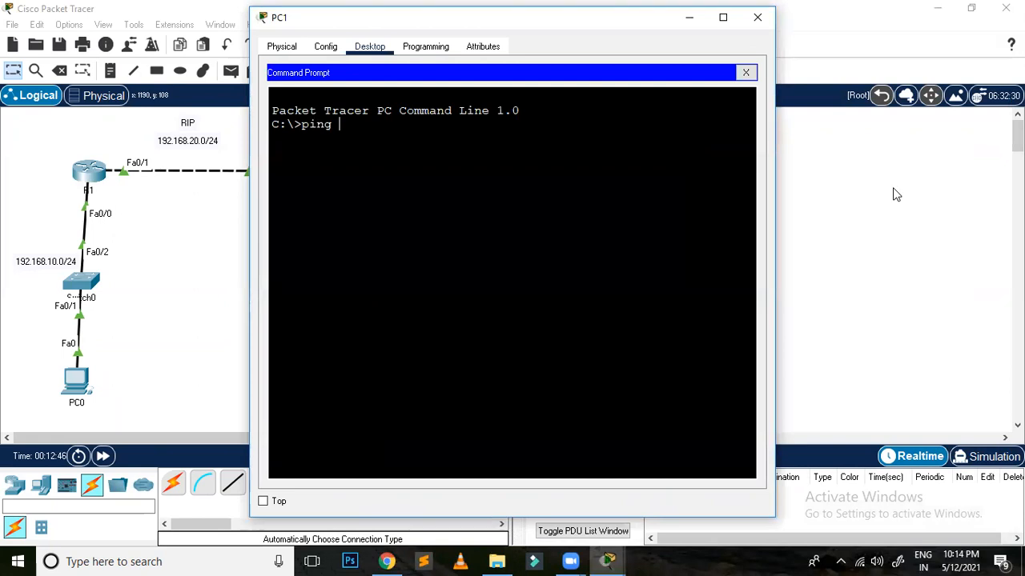
{"action": "type", "text": "192.168.10.2"}
{"action": "key", "text": "Return"}
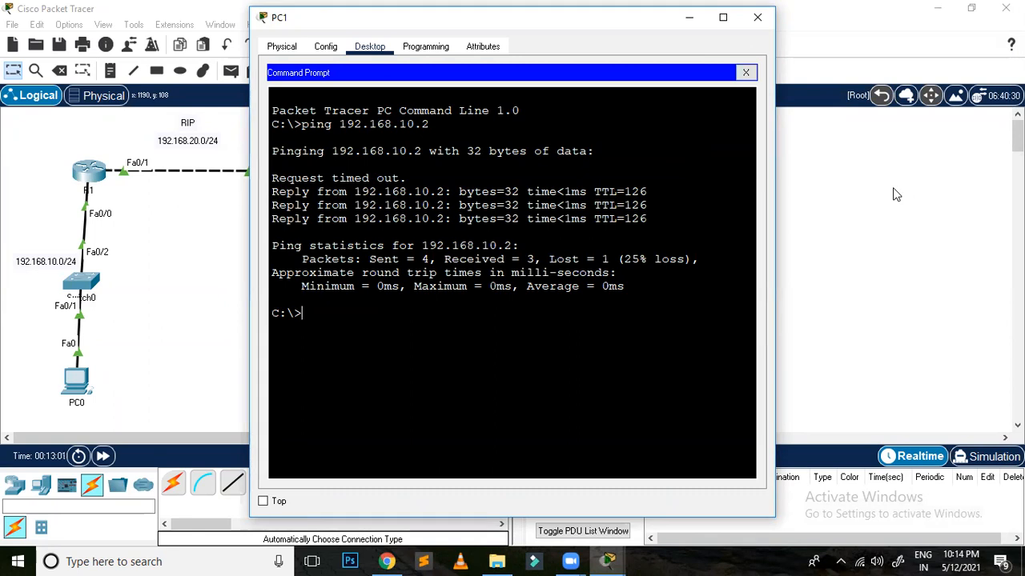
{"action": "key", "text": "Up"}
{"action": "key", "text": "Return"}
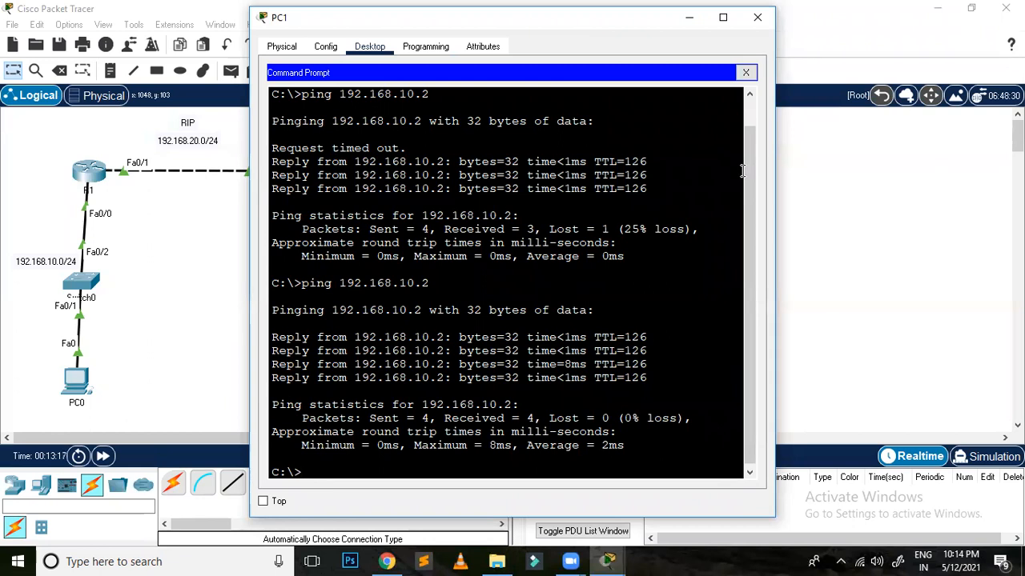
{"action": "left_click", "coordinate": [765, 16]}
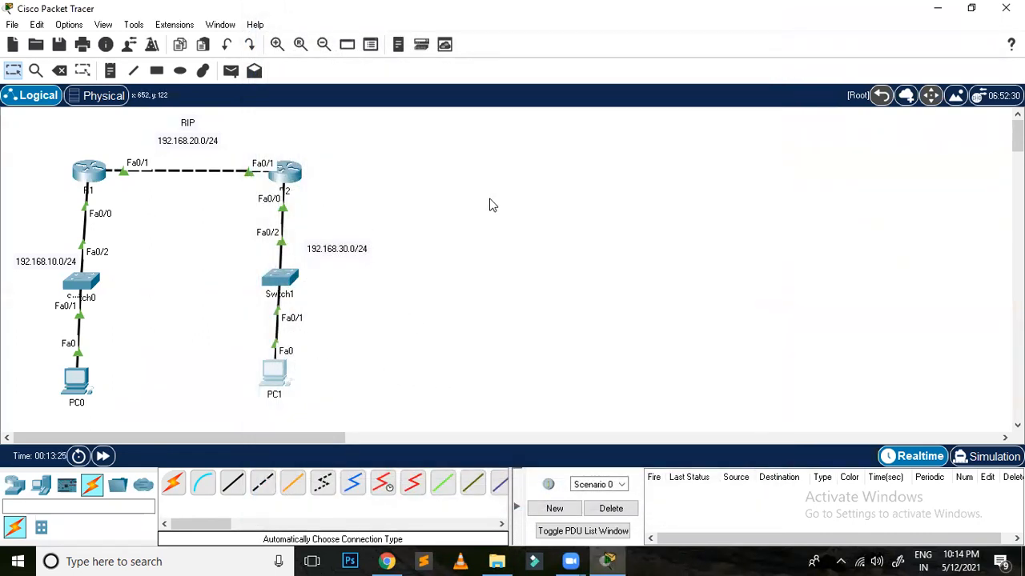
Move the 192.168.30.0/24 label to just above Switch1 and the 192.168.10.0/24 label to just above Switch0
{"action": "left_click_drag", "start_coordinate": [362, 250], "coordinate": [350, 253]}
{"action": "left_click_drag", "start_coordinate": [312, 262], "coordinate": [308, 264]}
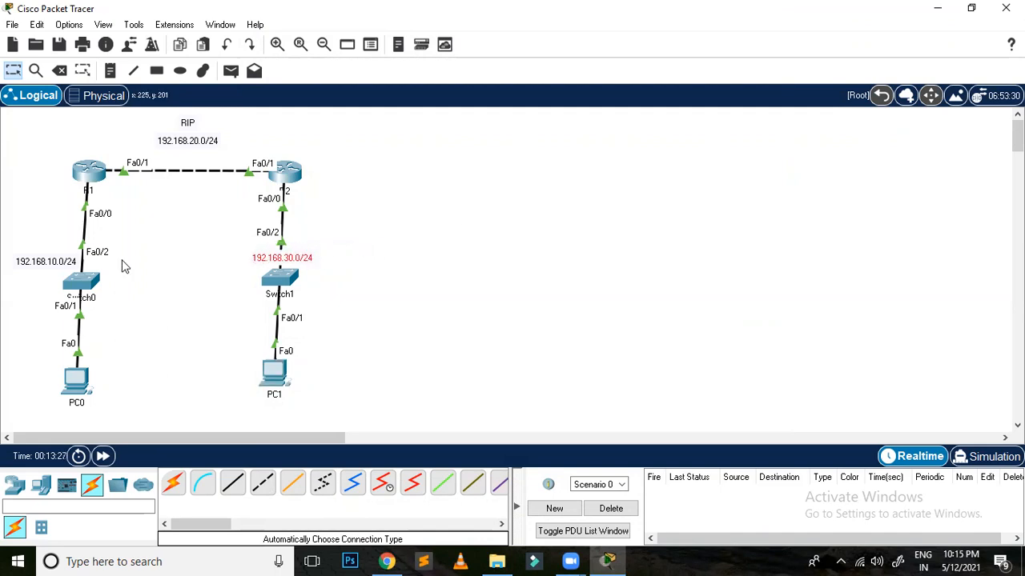
{"action": "left_click_drag", "start_coordinate": [57, 268], "coordinate": [92, 273]}
{"action": "left_click", "coordinate": [512, 312]}
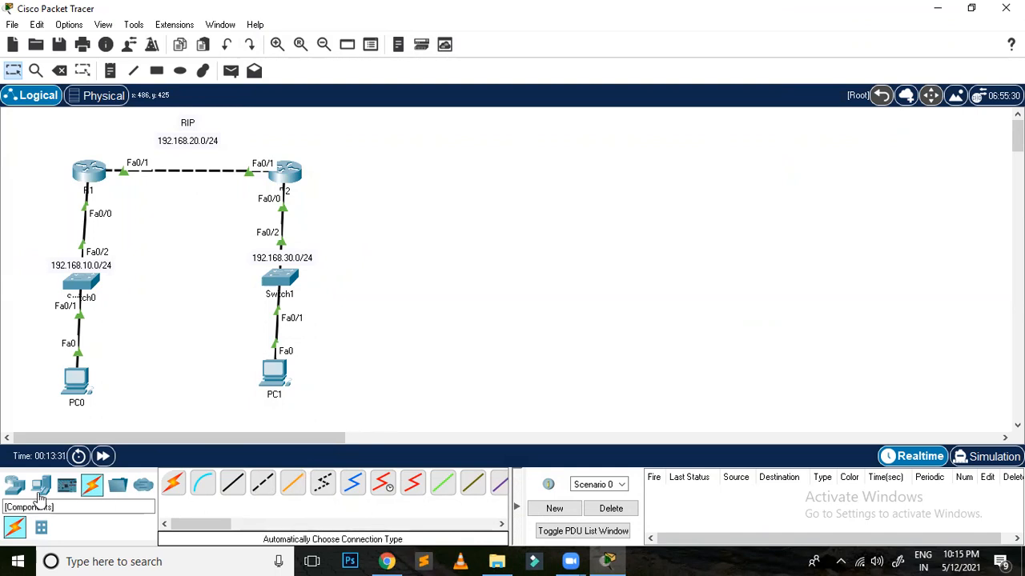
Place two 2811 routers side by side in the empty workspace well away from the existing network
{"action": "left_click", "coordinate": [14, 485]}
{"action": "left_click_drag", "start_coordinate": [276, 482], "coordinate": [898, 172]}
{"action": "left_click_drag", "start_coordinate": [276, 493], "coordinate": [725, 178]}
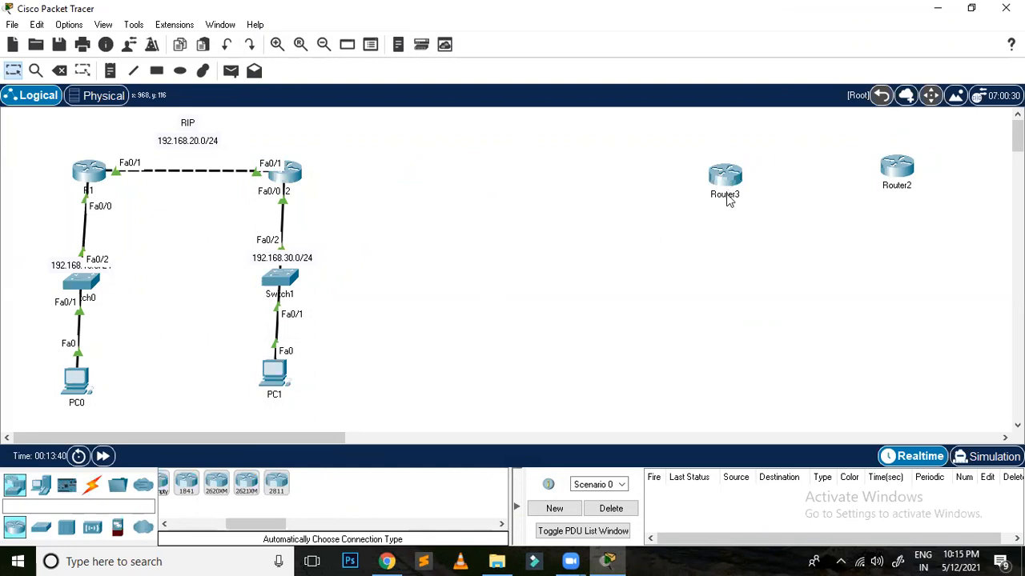
Rename the left new router R3 and the right new router R4
{"action": "left_click", "coordinate": [727, 195]}
{"action": "type", "text": "R3"}
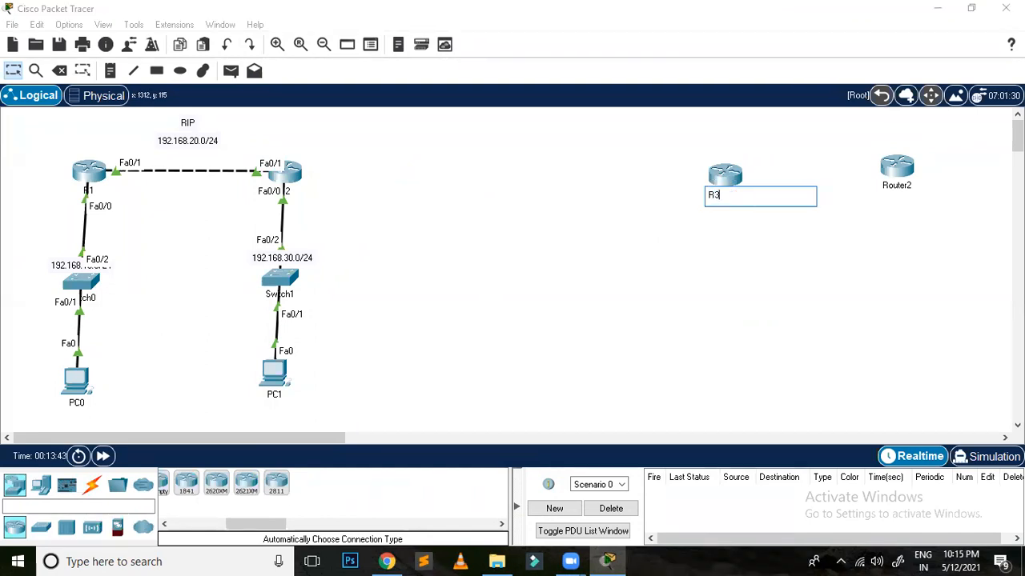
{"action": "left_click", "coordinate": [903, 187]}
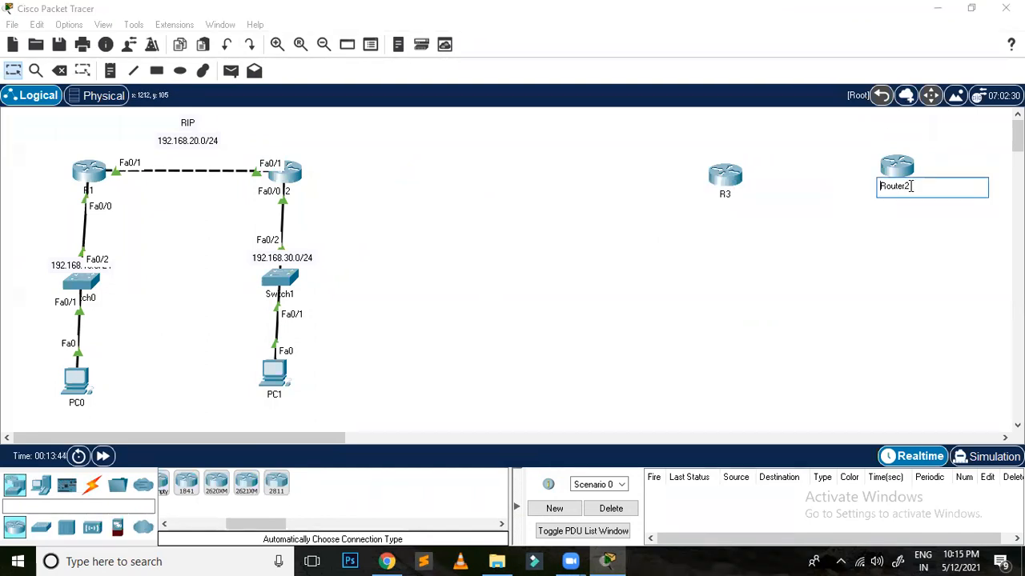
{"action": "type", "text": "R4"}
{"action": "key", "text": "Return"}
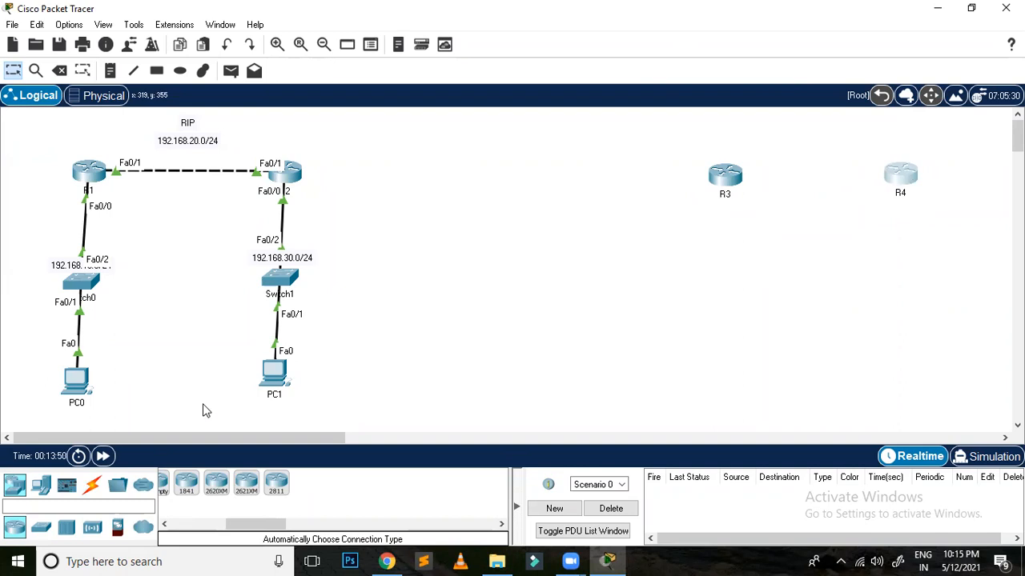
Place one 2960 switch below R3 and another below R4
{"action": "left_click", "coordinate": [40, 531]}
{"action": "left_click", "coordinate": [173, 483]}
{"action": "left_click", "coordinate": [718, 268]}
{"action": "left_click_drag", "start_coordinate": [172, 485], "coordinate": [940, 276]}
{"action": "left_click", "coordinate": [896, 277]}
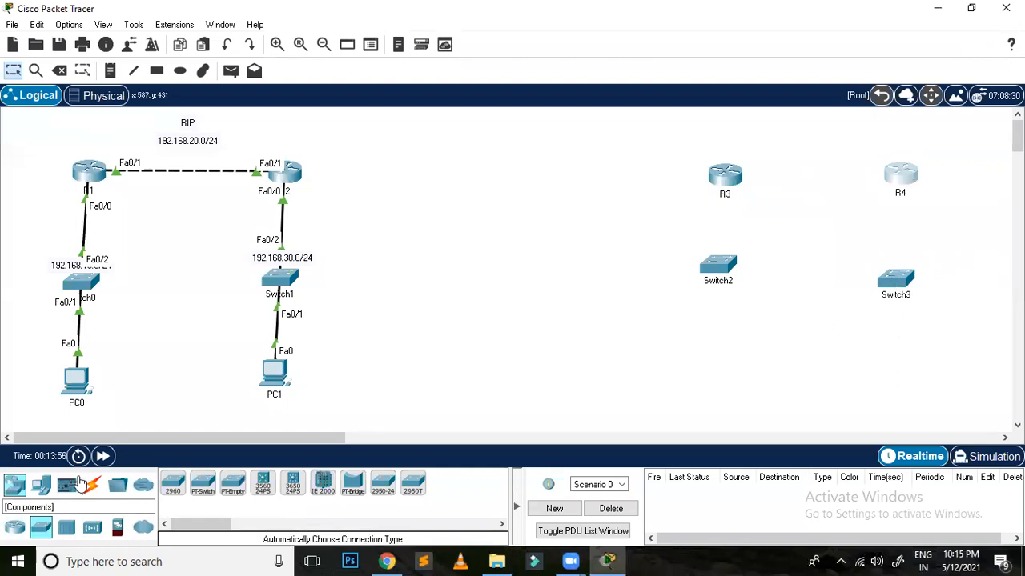
Place one PC below Switch2 and another below Switch3
{"action": "left_click", "coordinate": [36, 485]}
{"action": "left_click", "coordinate": [171, 486]}
{"action": "left_click", "coordinate": [719, 372]}
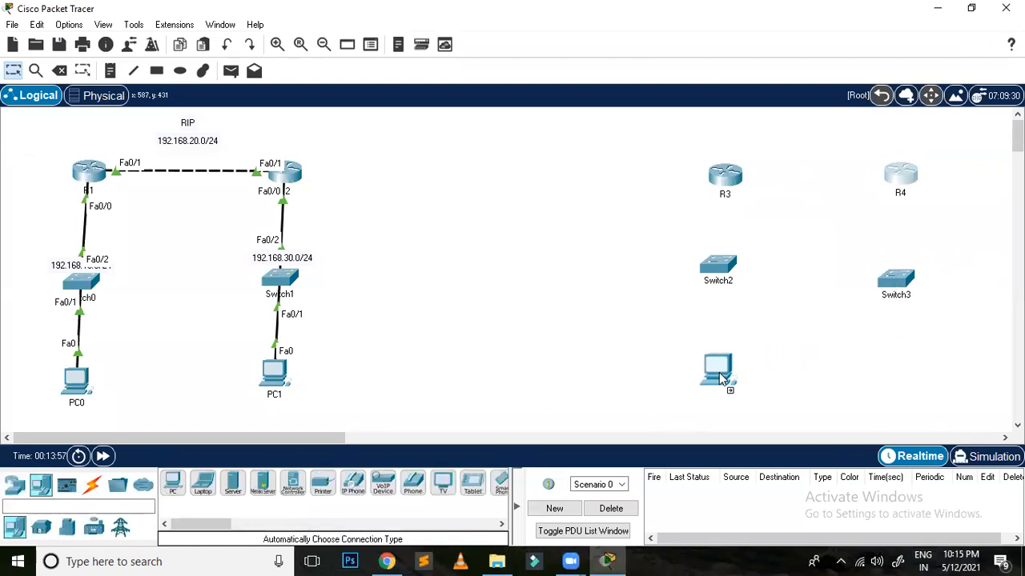
{"action": "left_click", "coordinate": [171, 486]}
{"action": "left_click", "coordinate": [890, 375]}
Connect PC2 to Switch2 and Switch3 to PC3 using the automatic connection type
{"action": "left_click", "coordinate": [92, 484]}
{"action": "left_click", "coordinate": [172, 483]}
{"action": "left_click", "coordinate": [716, 372]}
{"action": "left_click", "coordinate": [718, 270]}
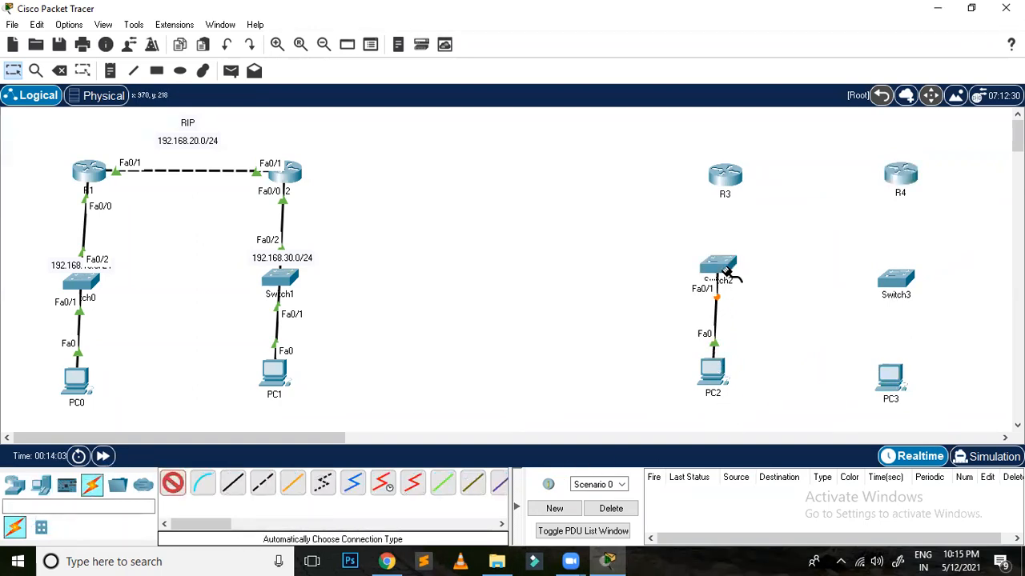
{"action": "left_click", "coordinate": [896, 281]}
{"action": "left_click", "coordinate": [892, 383]}
Connect Switch2 to R3, R4 to Switch3, and R4 to R3 using the automatic connection type
{"action": "left_click", "coordinate": [718, 270]}
{"action": "left_click", "coordinate": [725, 173]}
{"action": "left_click", "coordinate": [901, 174]}
{"action": "left_click", "coordinate": [897, 276]}
{"action": "left_click", "coordinate": [900, 175]}
{"action": "left_click", "coordinate": [745, 174]}
{"action": "left_click", "coordinate": [744, 174]}
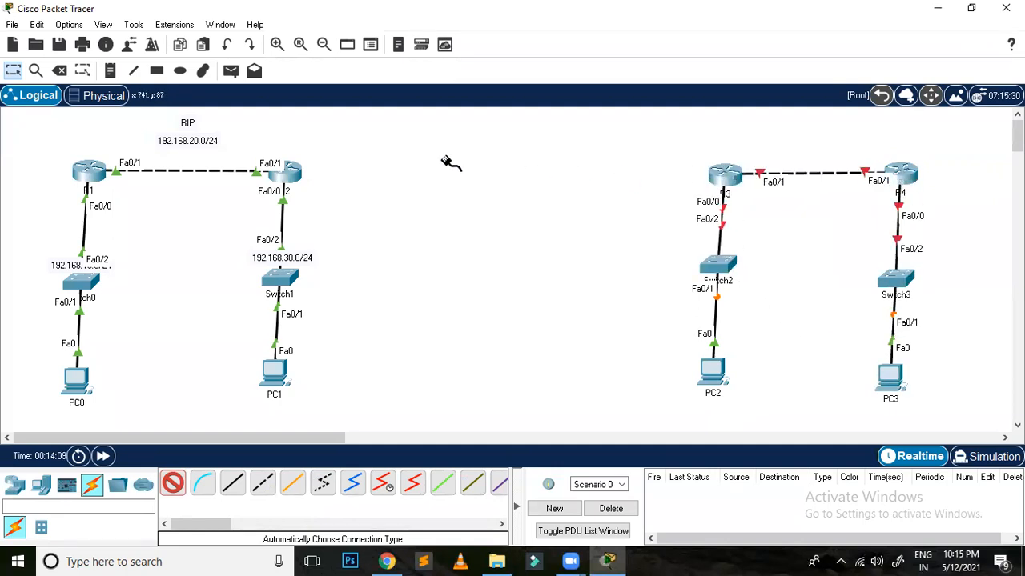
{"action": "key", "text": "Escape"}
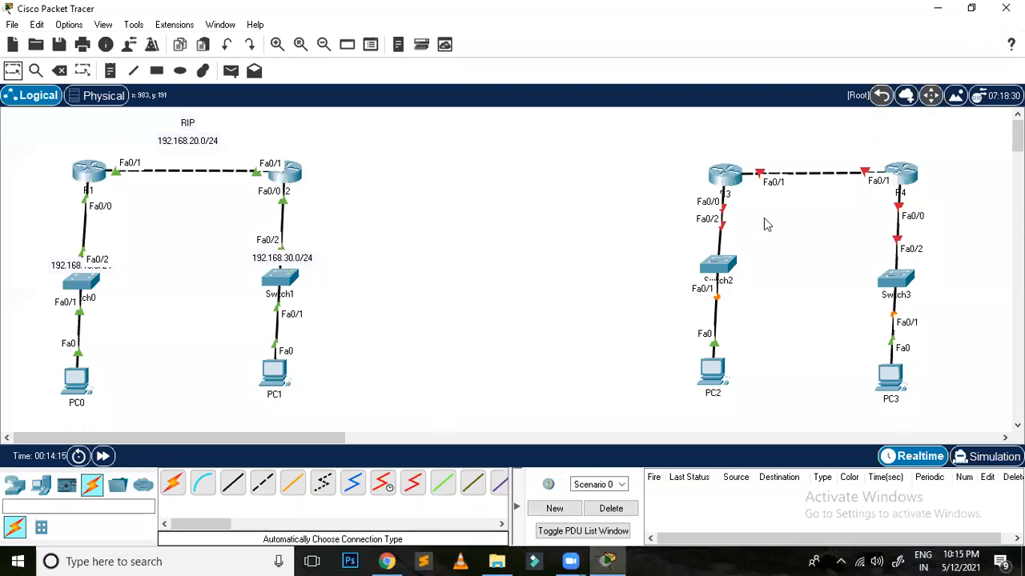
Nudge R3 slightly up and shift Switch2, Switch3 and PC2 slightly down to tidy the new topology
{"action": "left_click_drag", "start_coordinate": [731, 180], "coordinate": [730, 177]}
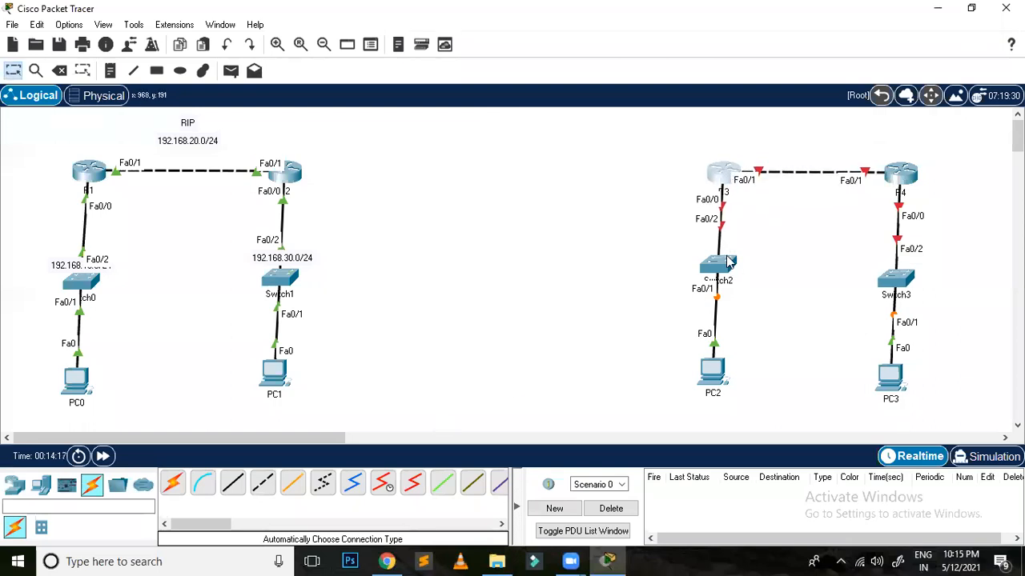
{"action": "left_click_drag", "start_coordinate": [730, 261], "coordinate": [730, 270]}
{"action": "left_click_drag", "start_coordinate": [880, 285], "coordinate": [881, 293]}
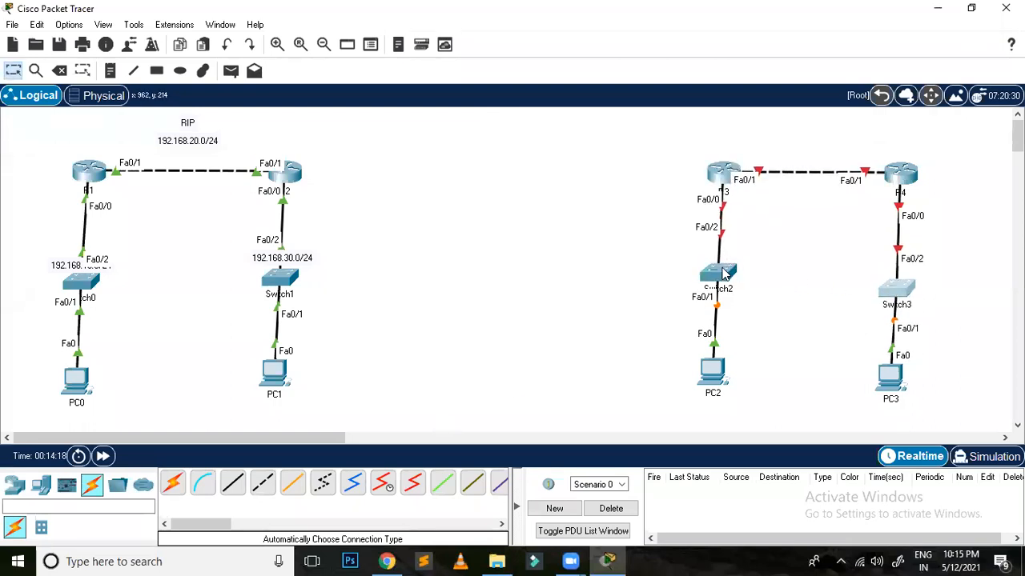
{"action": "left_click_drag", "start_coordinate": [723, 274], "coordinate": [723, 284]}
{"action": "left_click_drag", "start_coordinate": [717, 370], "coordinate": [718, 384]}
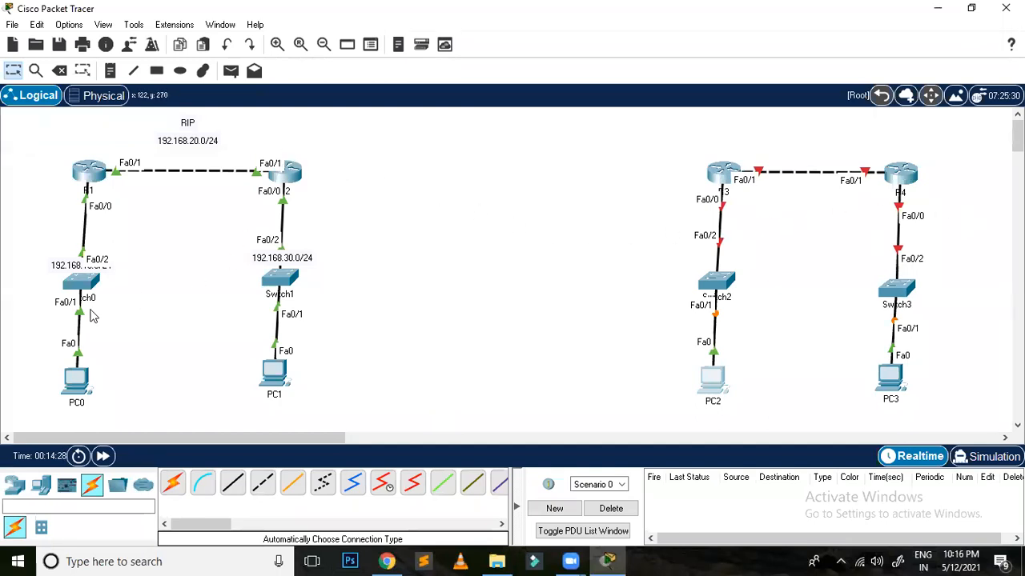
Move the network labels to the second topology: 192.168.10.0/24 above Switch2, 192.168.30.0/24 above Switch3 and 192.168.20.0/24 above the R3–R4 link
{"action": "left_click_drag", "start_coordinate": [68, 270], "coordinate": [697, 264]}
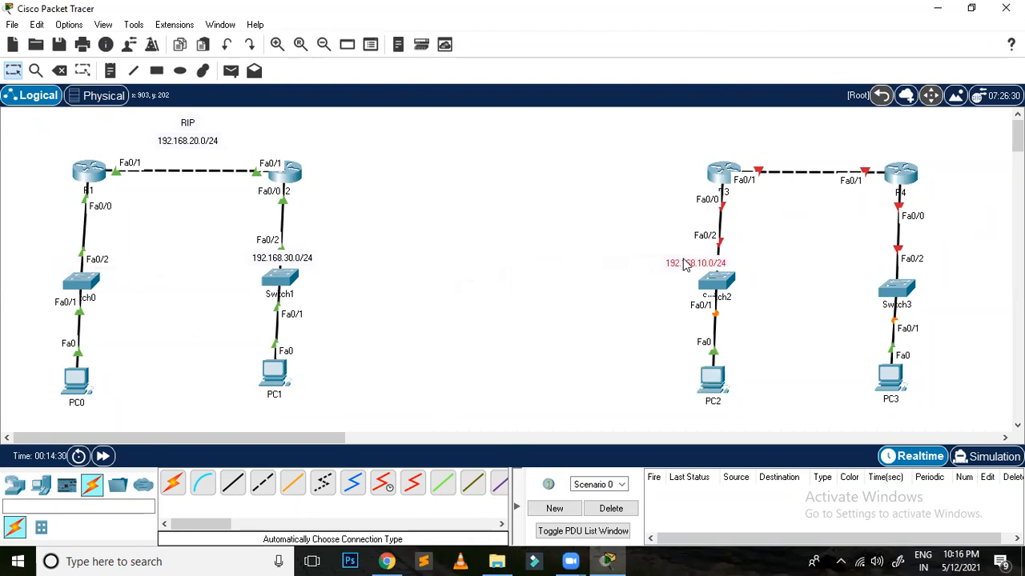
{"action": "left_click_drag", "start_coordinate": [308, 264], "coordinate": [927, 279]}
{"action": "left_click_drag", "start_coordinate": [198, 146], "coordinate": [818, 151]}
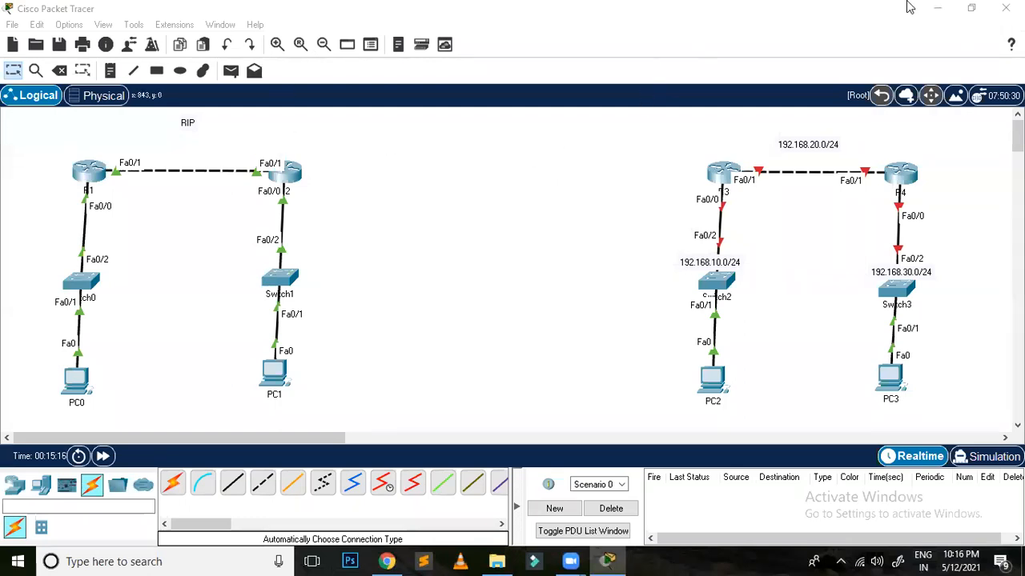
Bring up Epic Pen over the Packet Tracer workspace and ready its pen, moving the annotation toolbar clear of the topology
{"action": "left_click", "coordinate": [936, 8]}
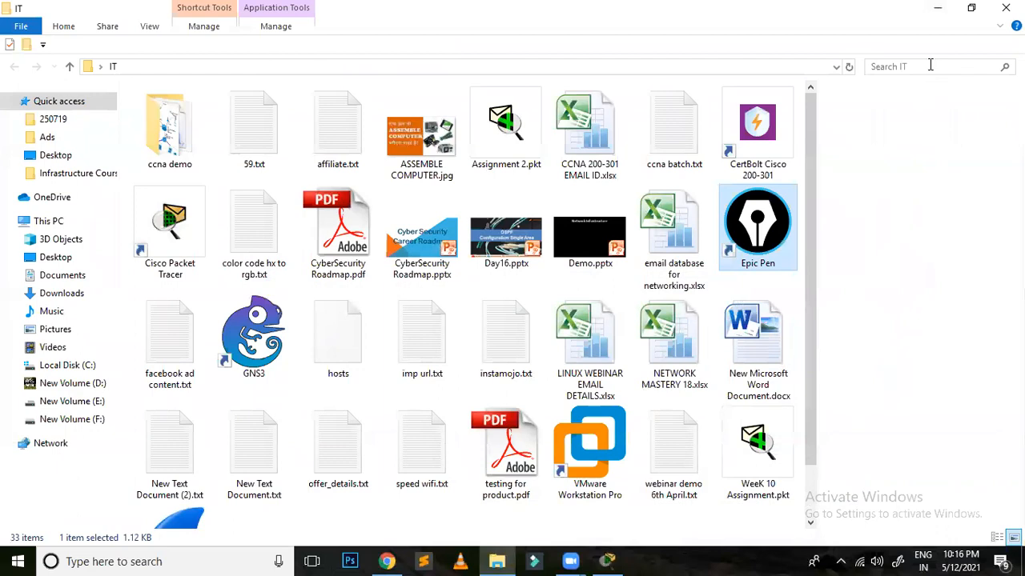
{"action": "left_click", "coordinate": [607, 561]}
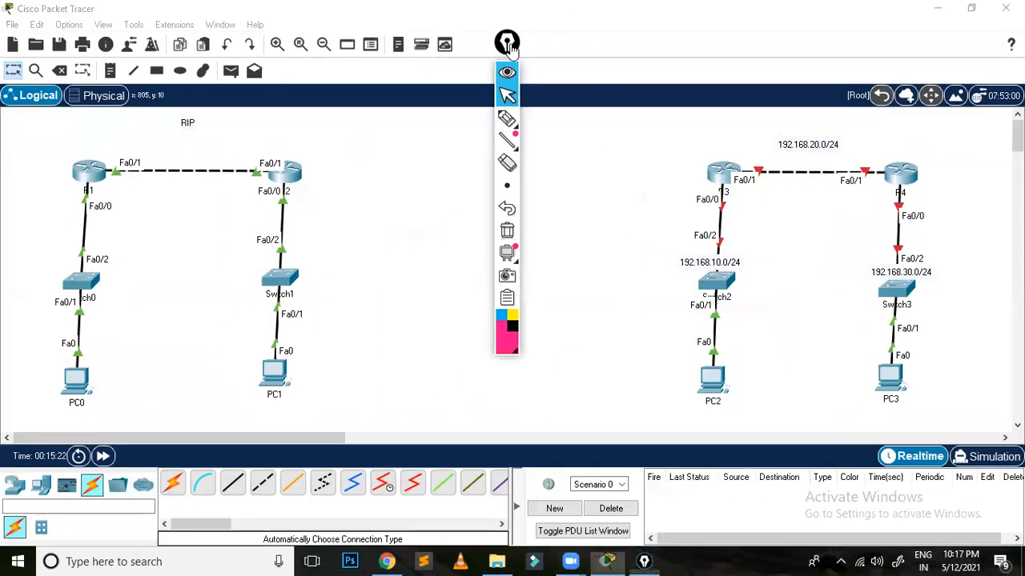
{"action": "left_click_drag", "start_coordinate": [507, 44], "coordinate": [1016, 116]}
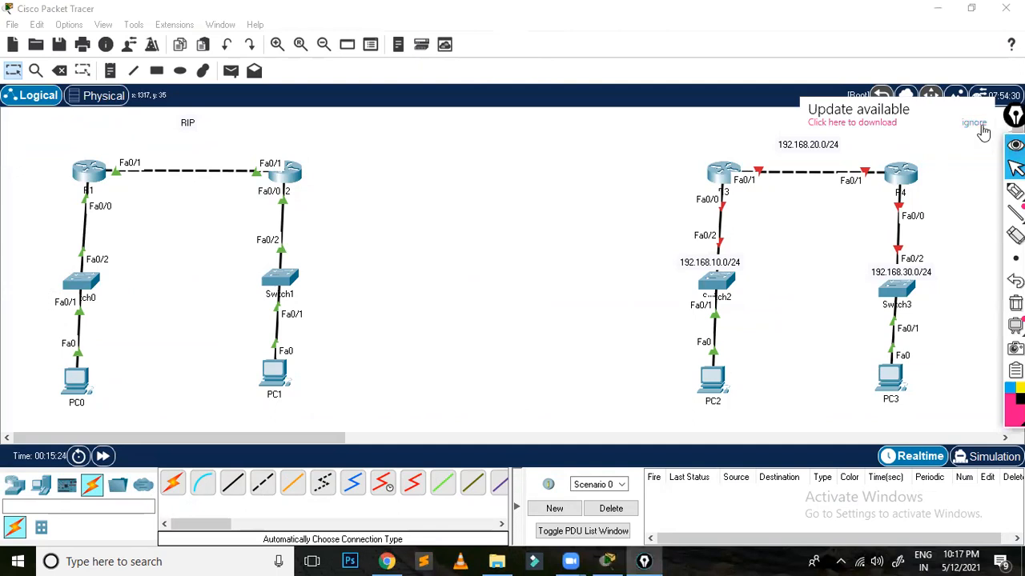
{"action": "mouse_move", "coordinate": [1015, 192]}
{"action": "left_click", "coordinate": [969, 193]}
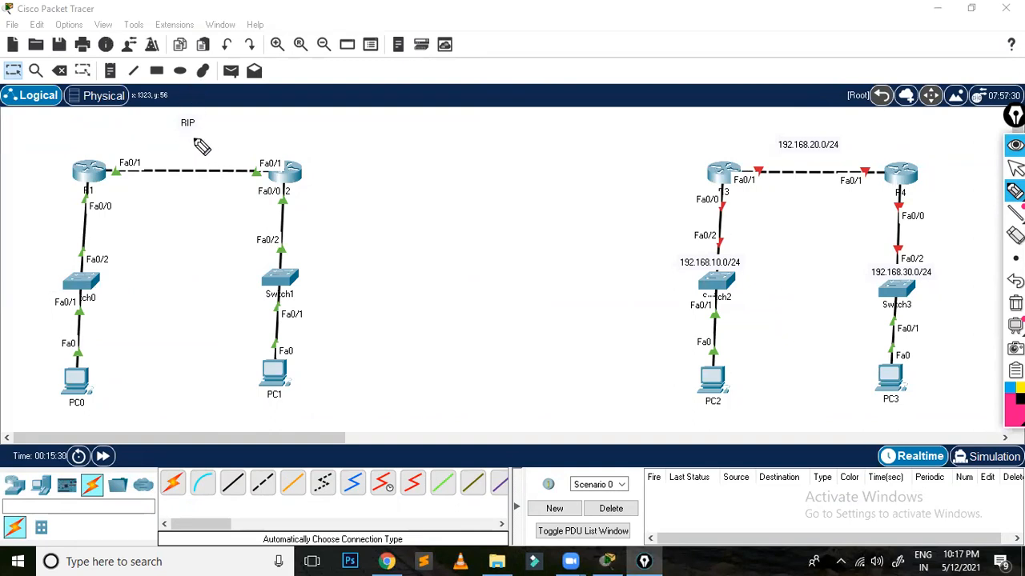
Handwrite an underlined 15 and a 16 above the R1–R2 link, and cross out the RIP label
{"action": "mouse_move", "coordinate": [190, 128]}
{"action": "left_mouse_down"}
{"action": "mouse_move", "coordinate": [189, 152]}
{"action": "mouse_move", "coordinate": [219, 151]}
{"action": "left_mouse_up"}
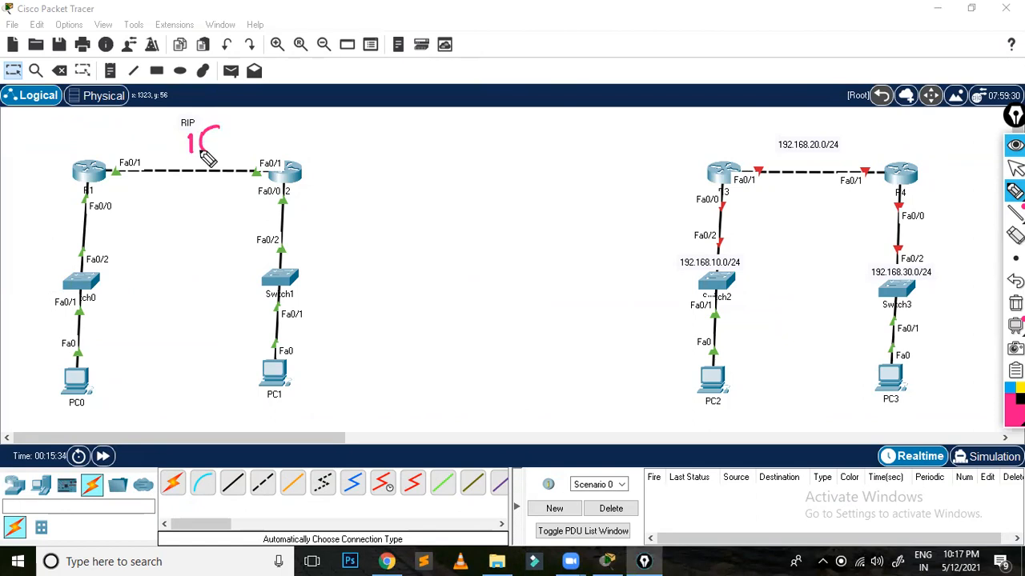
{"action": "mouse_move", "coordinate": [185, 158]}
{"action": "left_mouse_down"}
{"action": "mouse_move", "coordinate": [219, 152]}
{"action": "mouse_move", "coordinate": [204, 150]}
{"action": "left_mouse_up"}
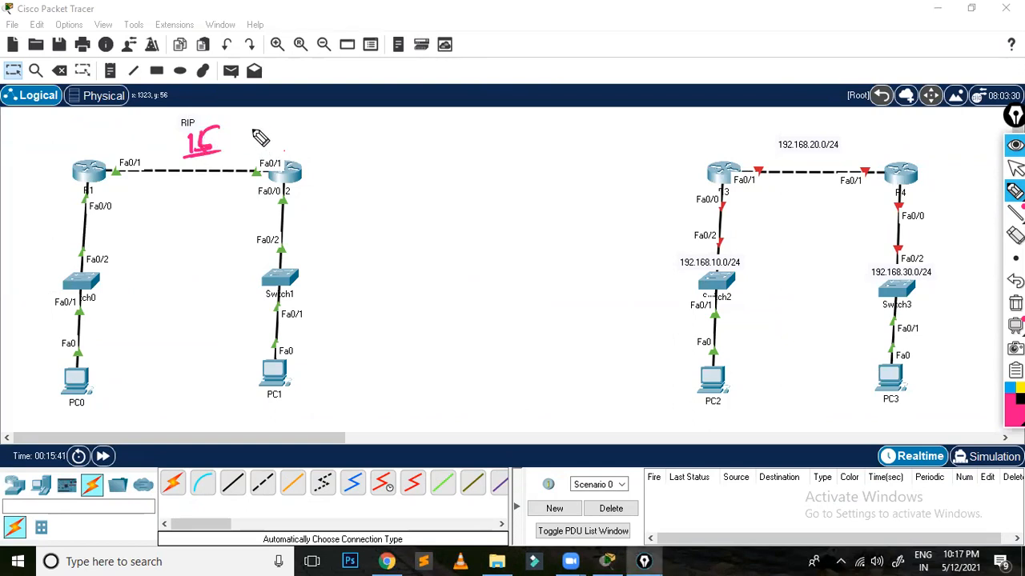
{"action": "left_click_drag", "start_coordinate": [253, 122], "coordinate": [251, 149]}
{"action": "left_click_drag", "start_coordinate": [269, 120], "coordinate": [261, 139]}
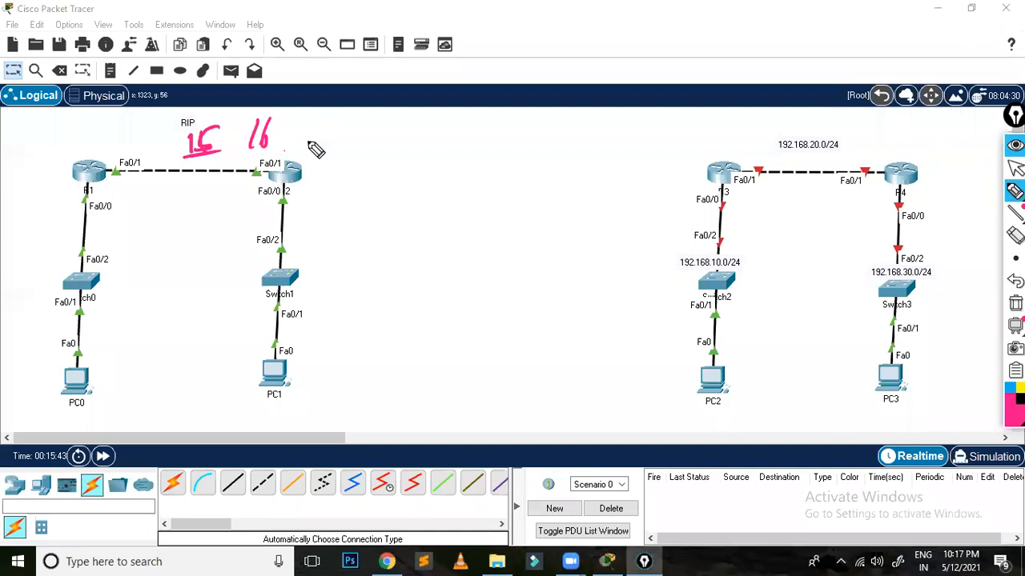
{"action": "mouse_move", "coordinate": [181, 117]}
{"action": "left_mouse_down"}
{"action": "mouse_move", "coordinate": [193, 130]}
{"action": "mouse_move", "coordinate": [183, 132]}
{"action": "left_mouse_up"}
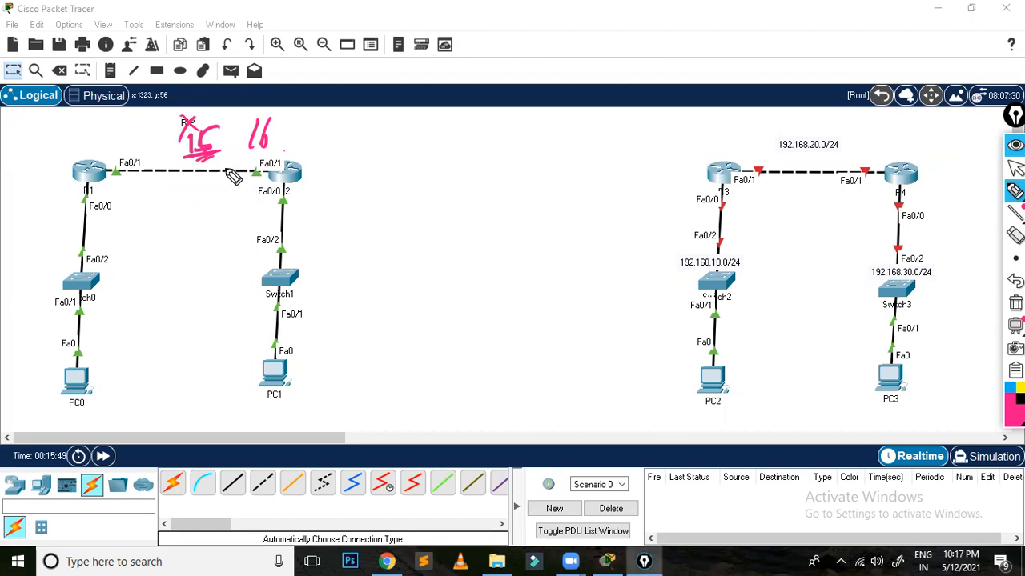
Handwrite underlined notes inside the first topology: EIGRP with 255, and Unlimited with OSPF
{"action": "mouse_move", "coordinate": [135, 210]}
{"action": "left_mouse_down"}
{"action": "mouse_move", "coordinate": [123, 241]}
{"action": "mouse_move", "coordinate": [192, 209]}
{"action": "mouse_move", "coordinate": [179, 227]}
{"action": "left_mouse_up"}
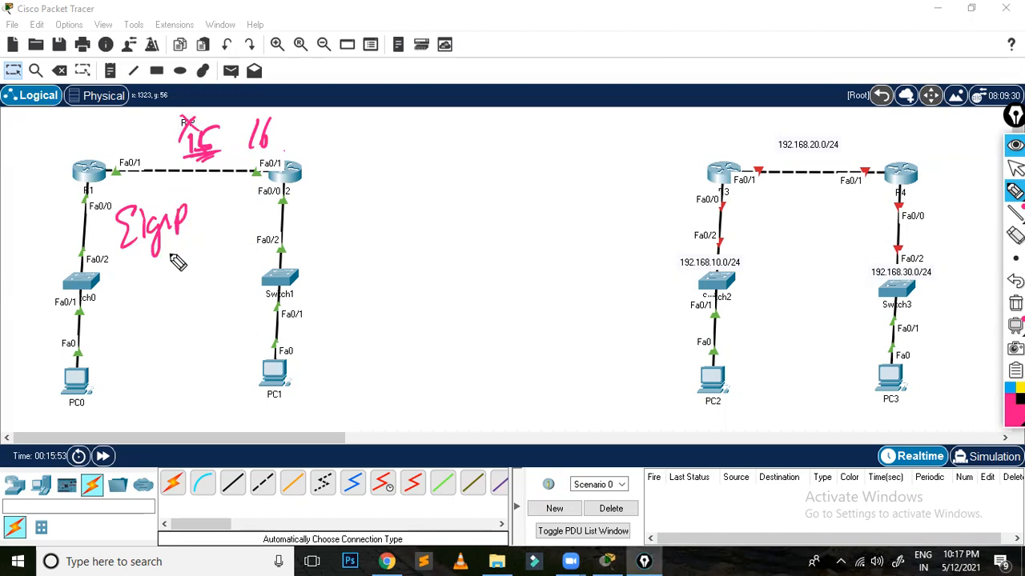
{"action": "left_click_drag", "start_coordinate": [134, 284], "coordinate": [147, 294]}
{"action": "mouse_move", "coordinate": [153, 268]}
{"action": "left_mouse_down"}
{"action": "mouse_move", "coordinate": [151, 296]}
{"action": "mouse_move", "coordinate": [189, 263]}
{"action": "mouse_move", "coordinate": [144, 324]}
{"action": "mouse_move", "coordinate": [170, 303]}
{"action": "left_mouse_up"}
{"action": "left_click_drag", "start_coordinate": [137, 324], "coordinate": [172, 314]}
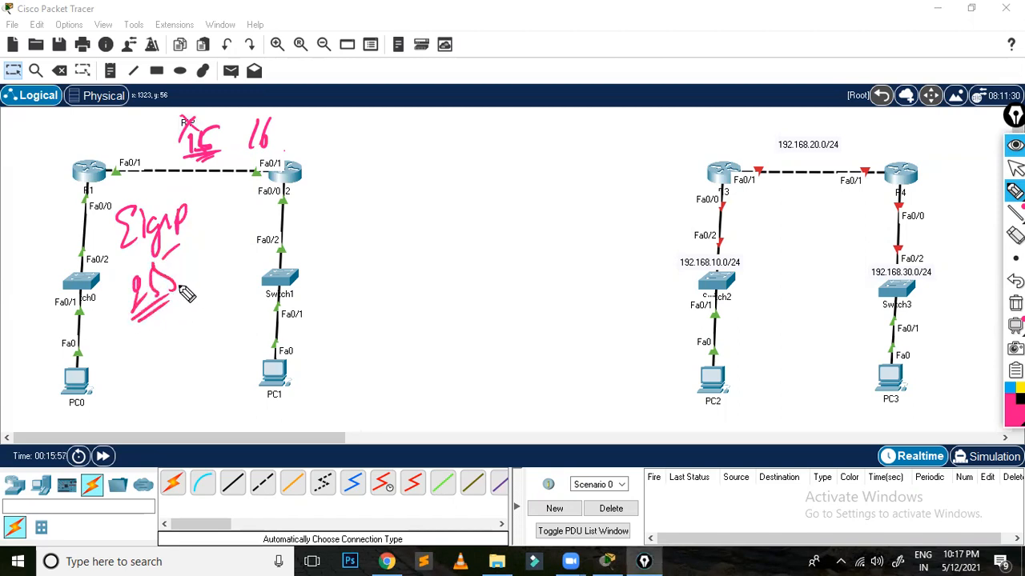
{"action": "mouse_move", "coordinate": [141, 349]}
{"action": "left_mouse_down"}
{"action": "mouse_move", "coordinate": [178, 364]}
{"action": "mouse_move", "coordinate": [246, 309]}
{"action": "mouse_move", "coordinate": [245, 282]}
{"action": "left_mouse_up"}
{"action": "left_click_drag", "start_coordinate": [153, 378], "coordinate": [229, 350]}
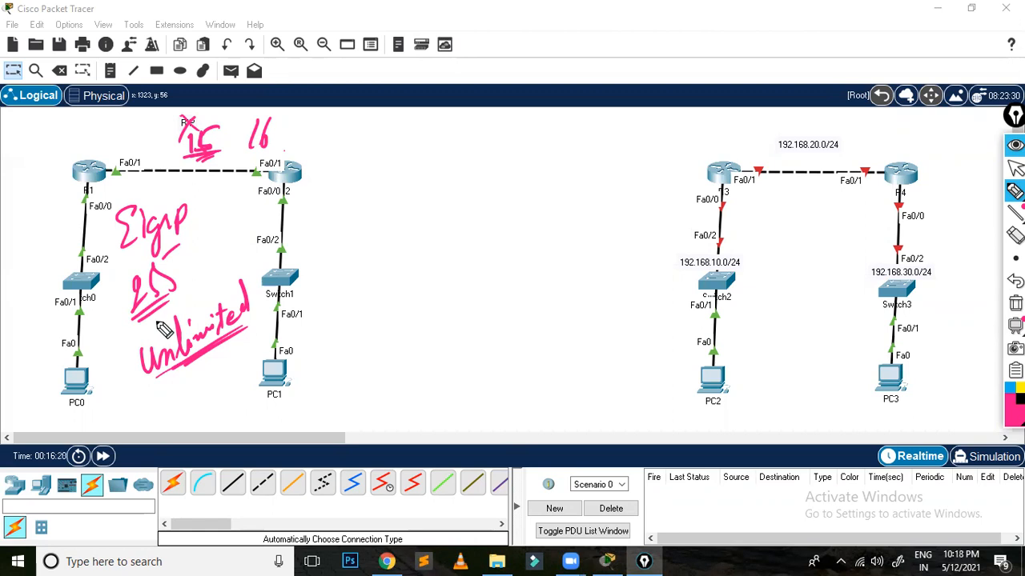
{"action": "mouse_move", "coordinate": [189, 379]}
{"action": "left_mouse_down"}
{"action": "mouse_move", "coordinate": [193, 389]}
{"action": "mouse_move", "coordinate": [187, 378]}
{"action": "left_mouse_up"}
{"action": "mouse_move", "coordinate": [192, 392]}
{"action": "left_mouse_down"}
{"action": "mouse_move", "coordinate": [210, 377]}
{"action": "mouse_move", "coordinate": [240, 389]}
{"action": "mouse_move", "coordinate": [222, 361]}
{"action": "mouse_move", "coordinate": [232, 386]}
{"action": "mouse_move", "coordinate": [231, 377]}
{"action": "mouse_move", "coordinate": [219, 411]}
{"action": "mouse_move", "coordinate": [232, 389]}
{"action": "left_mouse_up"}
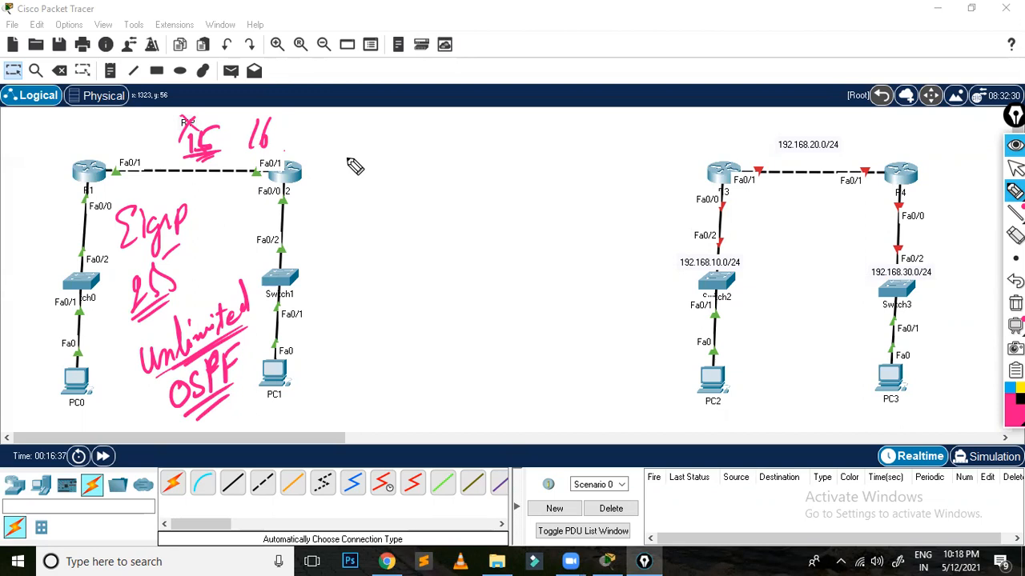
Sketch two rows of small circles beside the first topology and join them with crossing lines as a mesh network
{"action": "left_click_drag", "start_coordinate": [396, 146], "coordinate": [476, 147]}
{"action": "left_click_drag", "start_coordinate": [370, 183], "coordinate": [399, 185]}
{"action": "left_click_drag", "start_coordinate": [426, 182], "coordinate": [487, 185]}
{"action": "mouse_move", "coordinate": [366, 154]}
{"action": "left_mouse_down"}
{"action": "mouse_move", "coordinate": [390, 192]}
{"action": "mouse_move", "coordinate": [357, 187]}
{"action": "left_mouse_up"}
{"action": "left_click_drag", "start_coordinate": [391, 154], "coordinate": [420, 191]}
{"action": "left_click_drag", "start_coordinate": [433, 152], "coordinate": [393, 197]}
{"action": "mouse_move", "coordinate": [436, 151]}
{"action": "left_mouse_down"}
{"action": "mouse_move", "coordinate": [456, 187]}
{"action": "mouse_move", "coordinate": [426, 193]}
{"action": "left_mouse_up"}
{"action": "left_click_drag", "start_coordinate": [468, 151], "coordinate": [486, 189]}
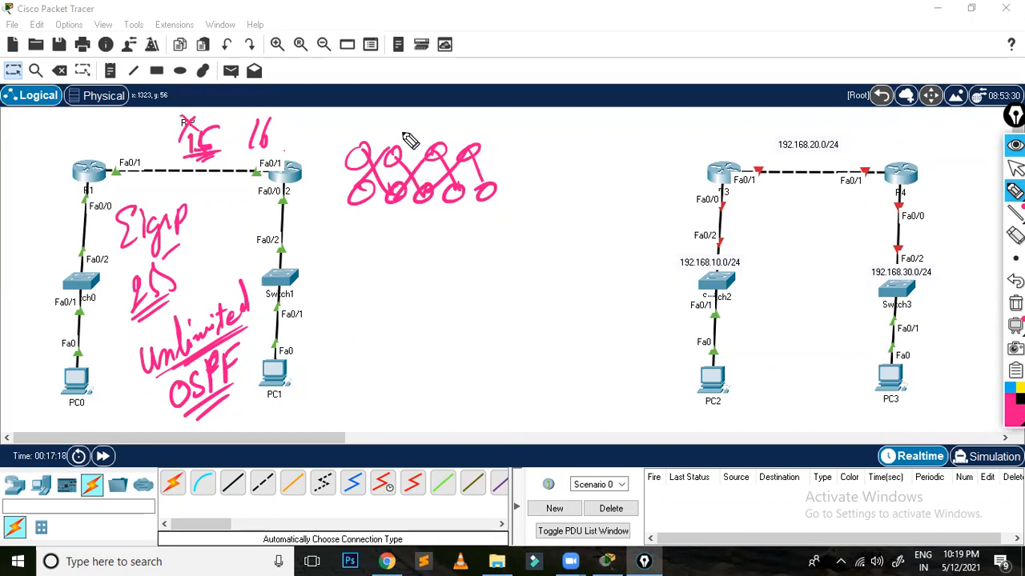
Encircle the sketched mesh as two groups and handwrite Area 0, Area 1 and 4.2 b beneath them
{"action": "mouse_move", "coordinate": [354, 129]}
{"action": "left_mouse_down"}
{"action": "mouse_move", "coordinate": [407, 136]}
{"action": "mouse_move", "coordinate": [417, 195]}
{"action": "mouse_move", "coordinate": [370, 224]}
{"action": "mouse_move", "coordinate": [338, 154]}
{"action": "mouse_move", "coordinate": [356, 128]}
{"action": "left_mouse_up"}
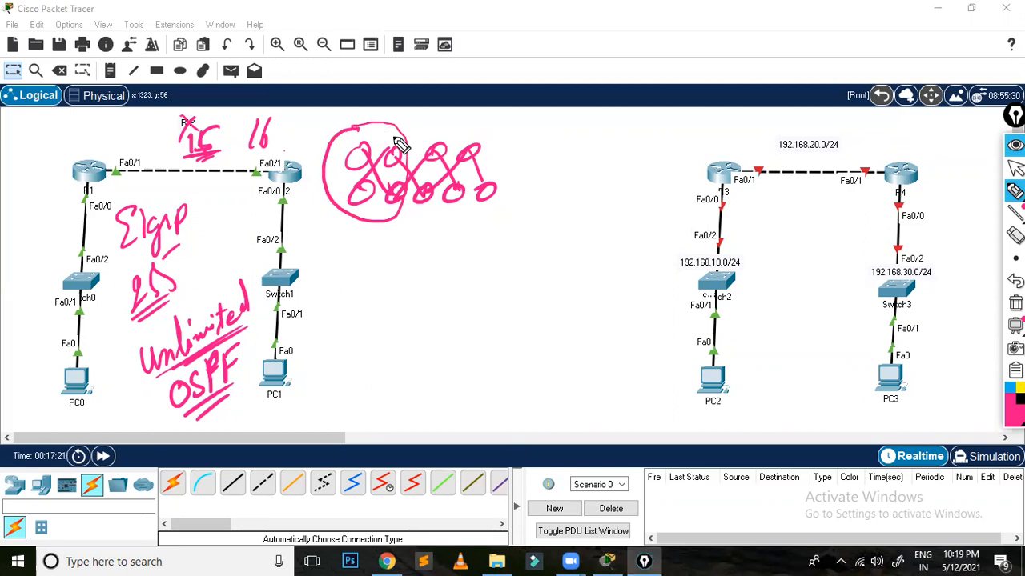
{"action": "mouse_move", "coordinate": [428, 138]}
{"action": "left_mouse_down"}
{"action": "mouse_move", "coordinate": [416, 200]}
{"action": "mouse_move", "coordinate": [485, 221]}
{"action": "mouse_move", "coordinate": [523, 155]}
{"action": "mouse_move", "coordinate": [452, 133]}
{"action": "mouse_move", "coordinate": [416, 149]}
{"action": "mouse_move", "coordinate": [428, 181]}
{"action": "left_mouse_up"}
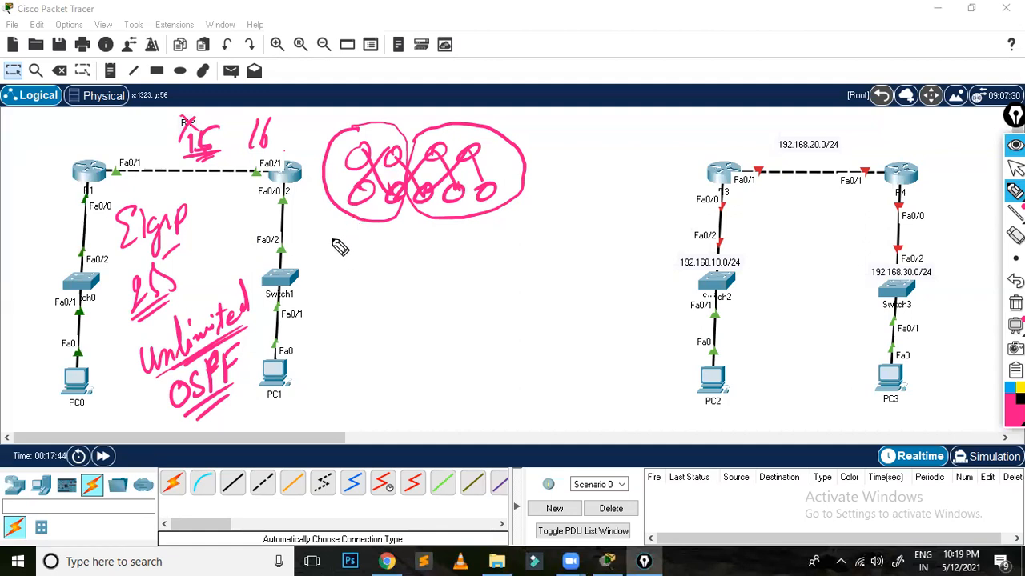
{"action": "mouse_move", "coordinate": [342, 246]}
{"action": "left_mouse_down"}
{"action": "mouse_move", "coordinate": [368, 263]}
{"action": "mouse_move", "coordinate": [397, 255]}
{"action": "mouse_move", "coordinate": [403, 275]}
{"action": "mouse_move", "coordinate": [414, 259]}
{"action": "mouse_move", "coordinate": [397, 274]}
{"action": "left_mouse_up"}
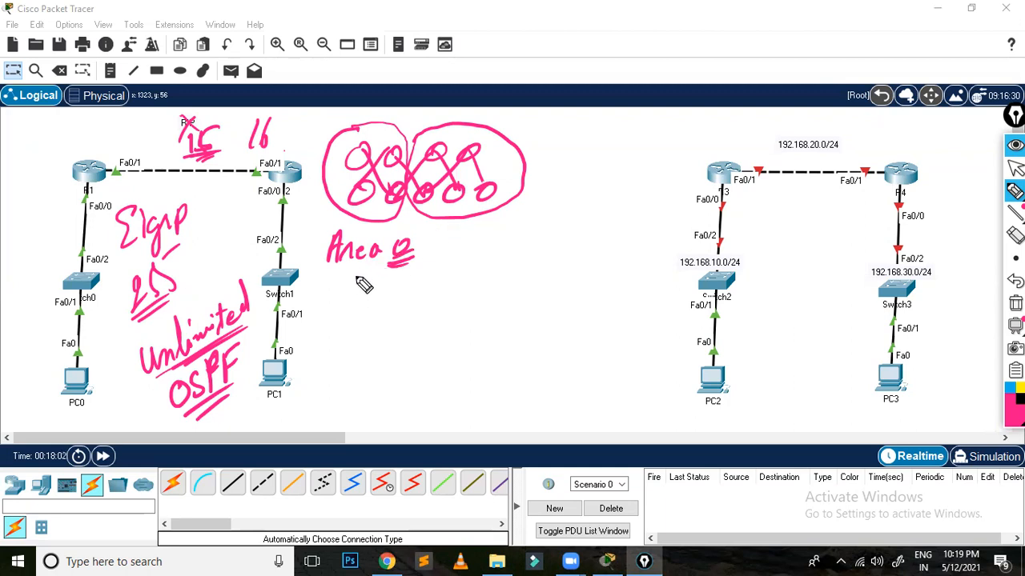
{"action": "mouse_move", "coordinate": [330, 309]}
{"action": "left_mouse_down"}
{"action": "mouse_move", "coordinate": [400, 295]}
{"action": "mouse_move", "coordinate": [388, 306]}
{"action": "mouse_move", "coordinate": [413, 292]}
{"action": "mouse_move", "coordinate": [415, 352]}
{"action": "mouse_move", "coordinate": [389, 392]}
{"action": "mouse_move", "coordinate": [439, 388]}
{"action": "mouse_move", "coordinate": [423, 392]}
{"action": "left_mouse_up"}
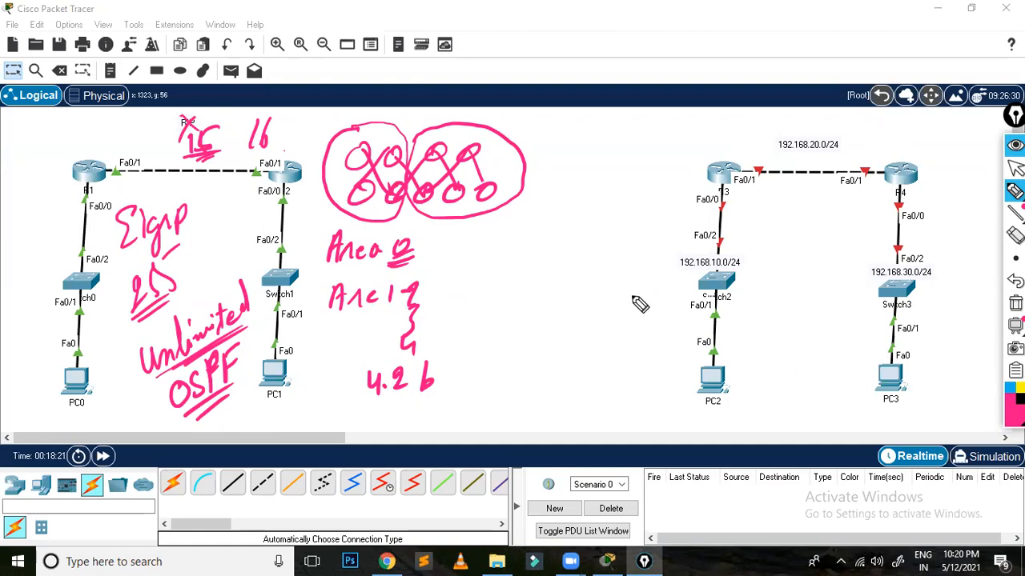
Handwrite Area 1 by Switch2, Area 2 by Switch3 and Area 0 above the R3–R4 link, then hide all ink
{"action": "mouse_move", "coordinate": [611, 323]}
{"action": "left_mouse_down"}
{"action": "mouse_move", "coordinate": [644, 309]}
{"action": "mouse_move", "coordinate": [653, 322]}
{"action": "mouse_move", "coordinate": [684, 317]}
{"action": "left_mouse_up"}
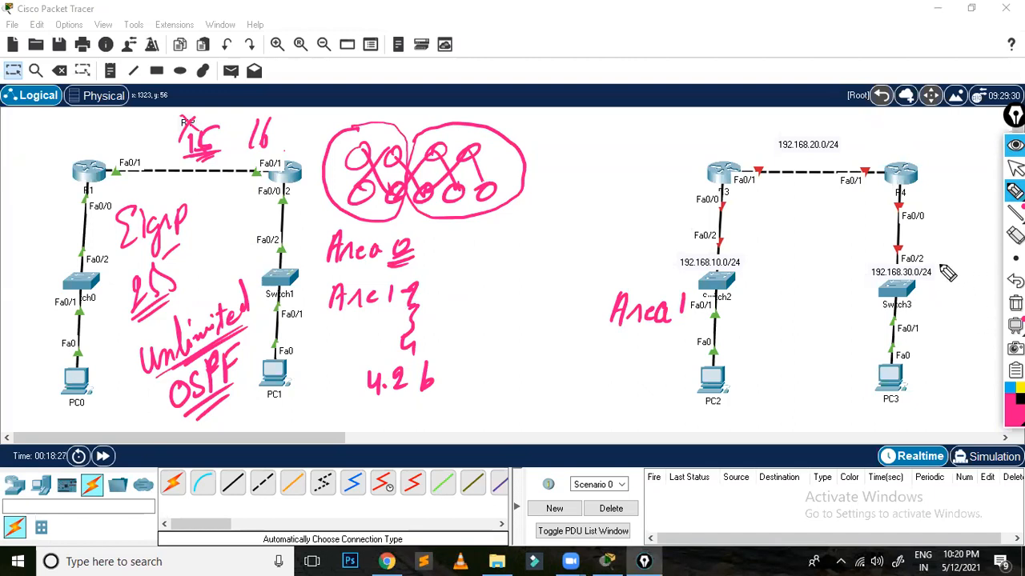
{"action": "mouse_move", "coordinate": [922, 312]}
{"action": "left_mouse_down"}
{"action": "mouse_move", "coordinate": [970, 306]}
{"action": "mouse_move", "coordinate": [951, 344]}
{"action": "left_mouse_up"}
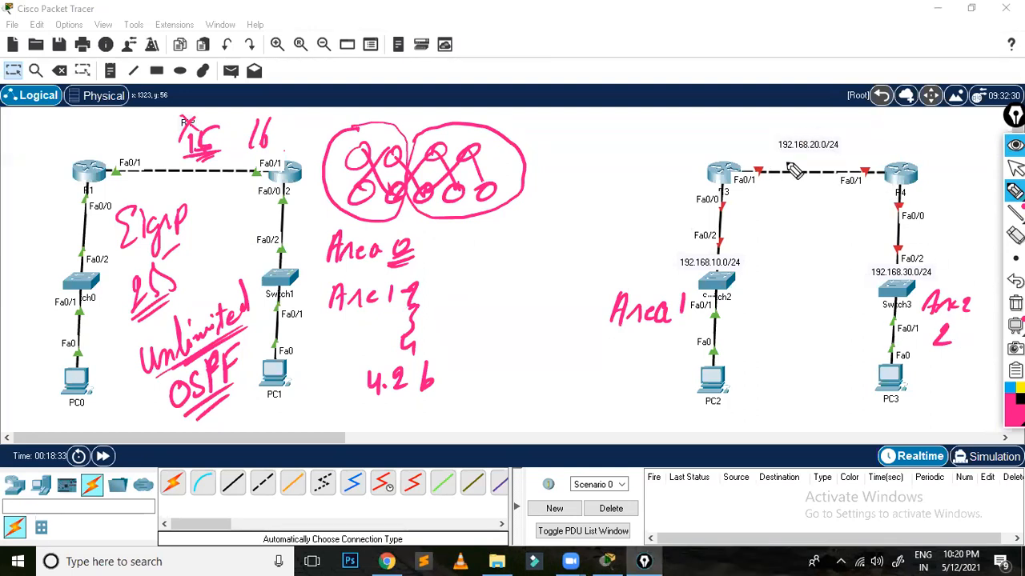
{"action": "left_click_drag", "start_coordinate": [797, 121], "coordinate": [865, 120]}
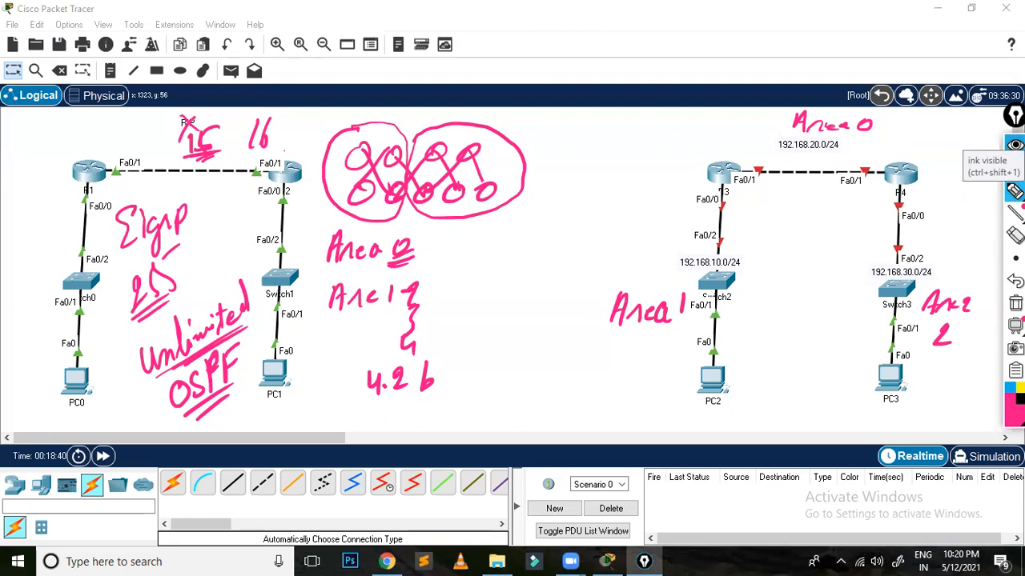
{"action": "left_click", "coordinate": [1015, 145]}
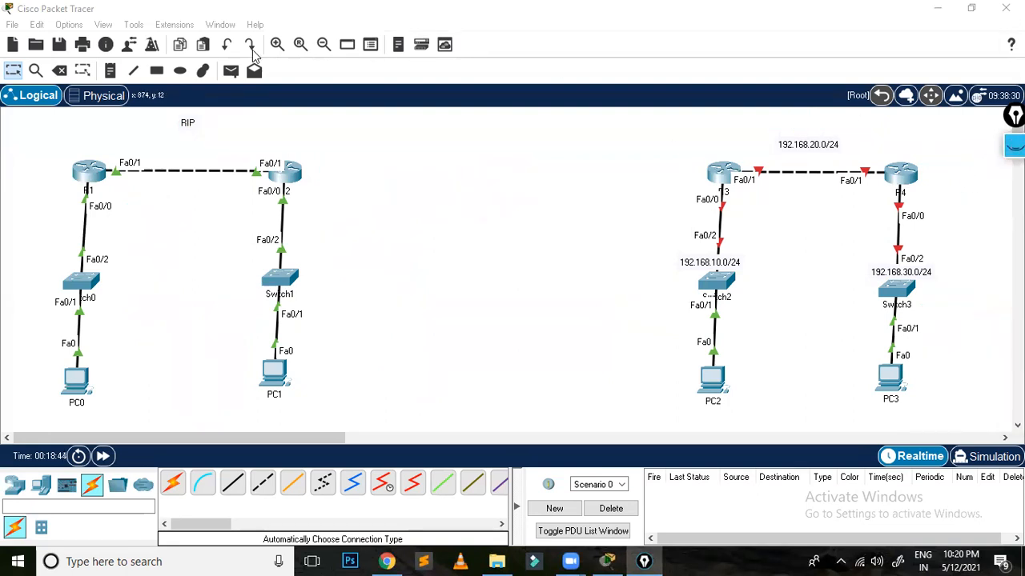
Add text notes to the second topology: Area 0 above the R3–R4 link, Area 1 beside Switch2 and Area 2 beside Switch3
{"action": "left_click", "coordinate": [110, 71]}
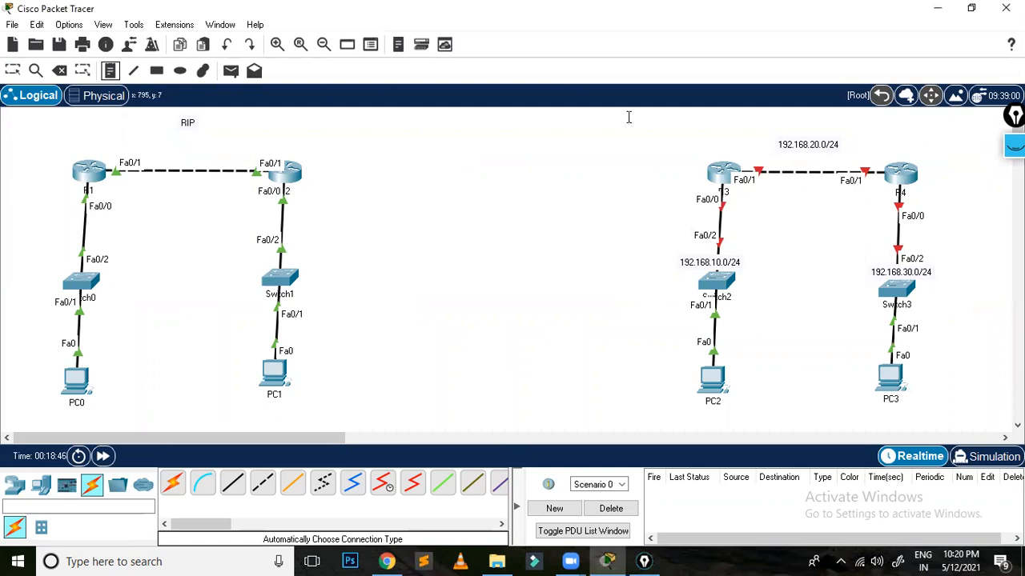
{"action": "left_click", "coordinate": [778, 121]}
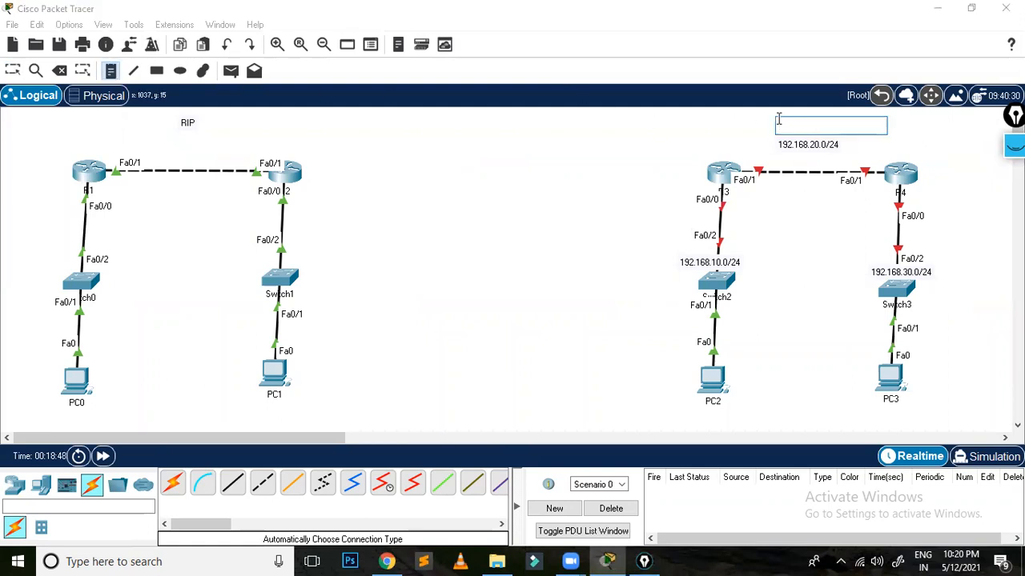
{"action": "type", "text": "Area 0"}
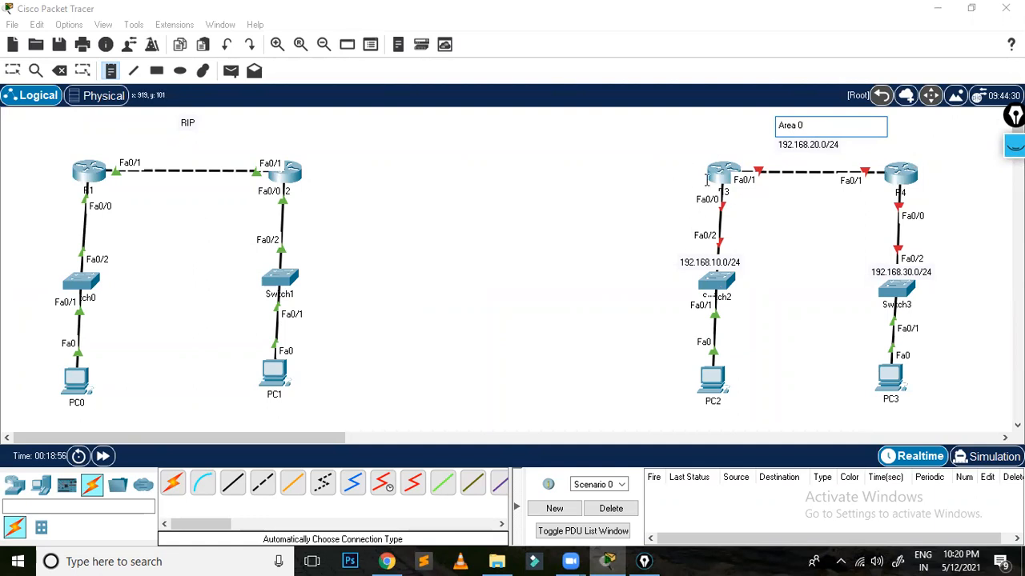
{"action": "left_click", "coordinate": [622, 272]}
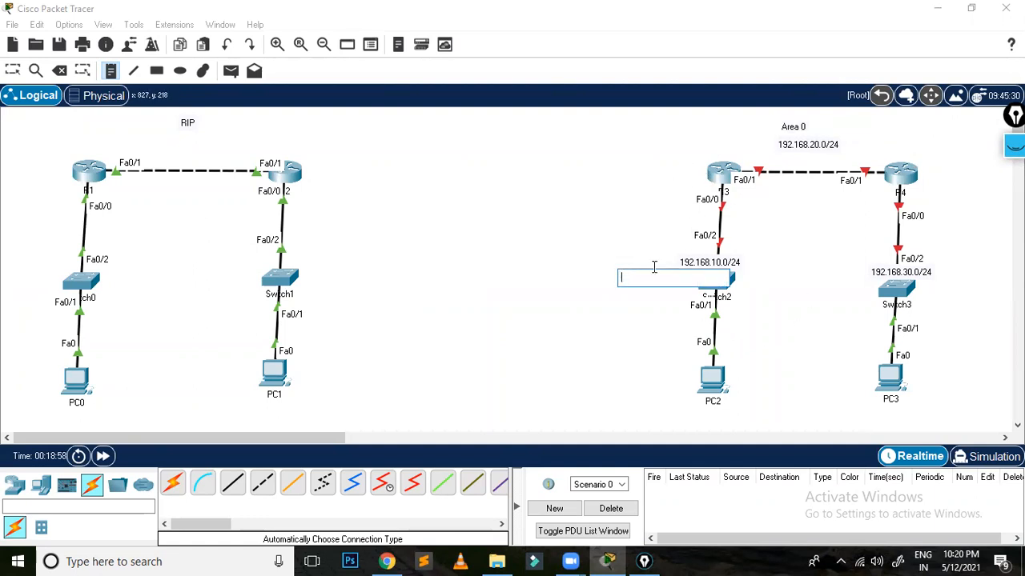
{"action": "type", "text": "Area 1"}
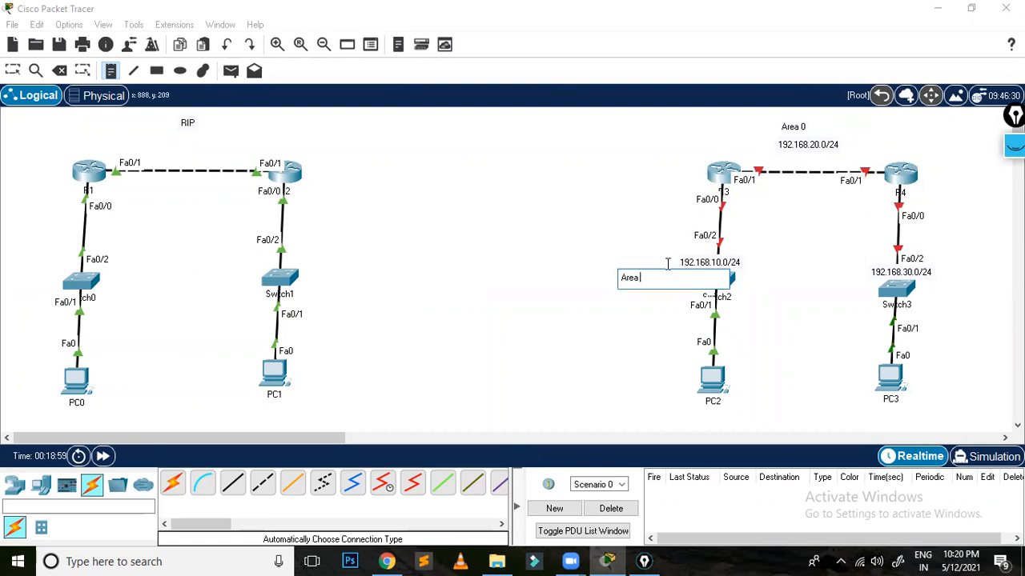
{"action": "left_click", "coordinate": [937, 292]}
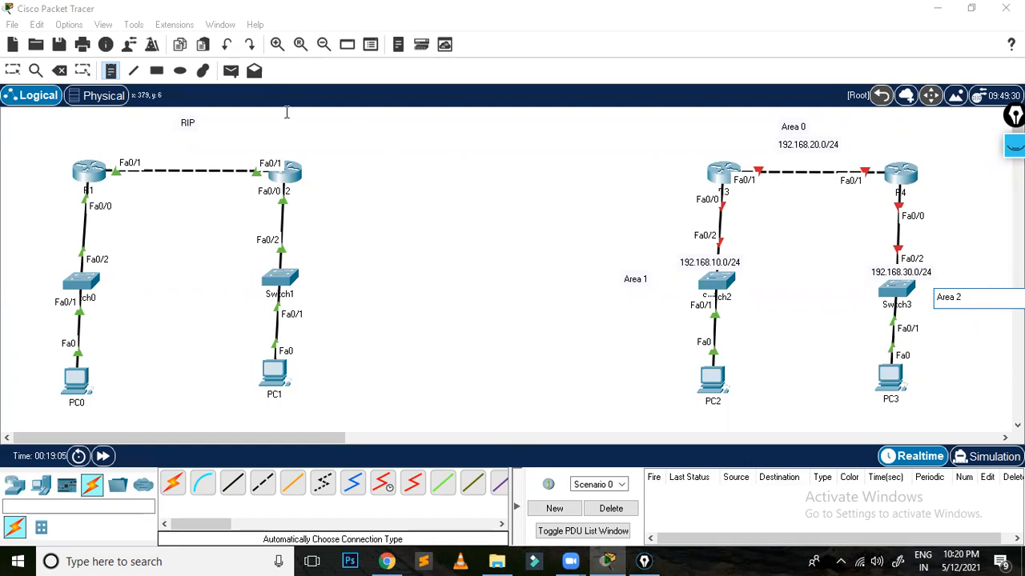
{"action": "left_click", "coordinate": [774, 169]}
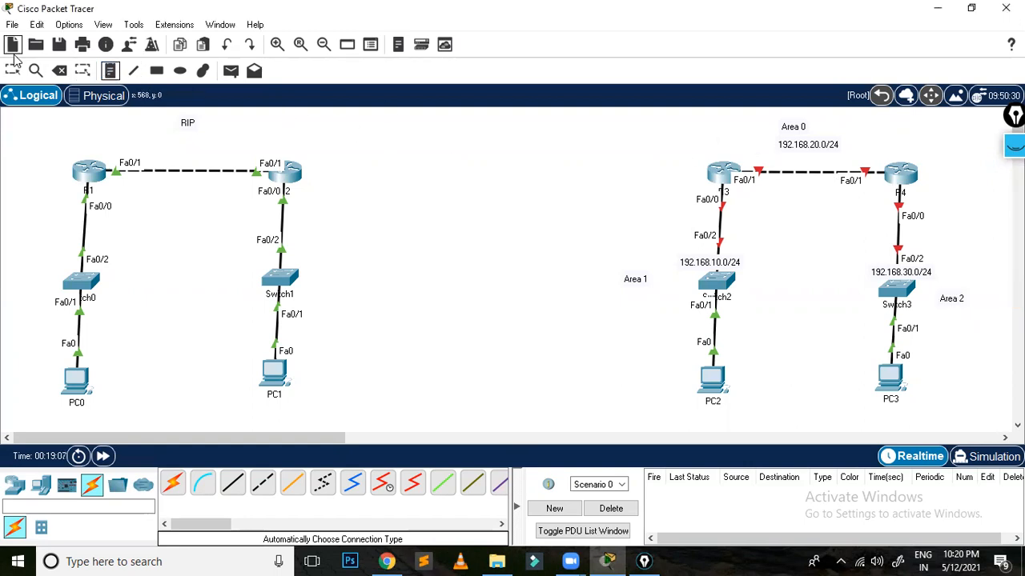
Open R3's command line and decline the initial configuration dialog with n
{"action": "left_click", "coordinate": [722, 173]}
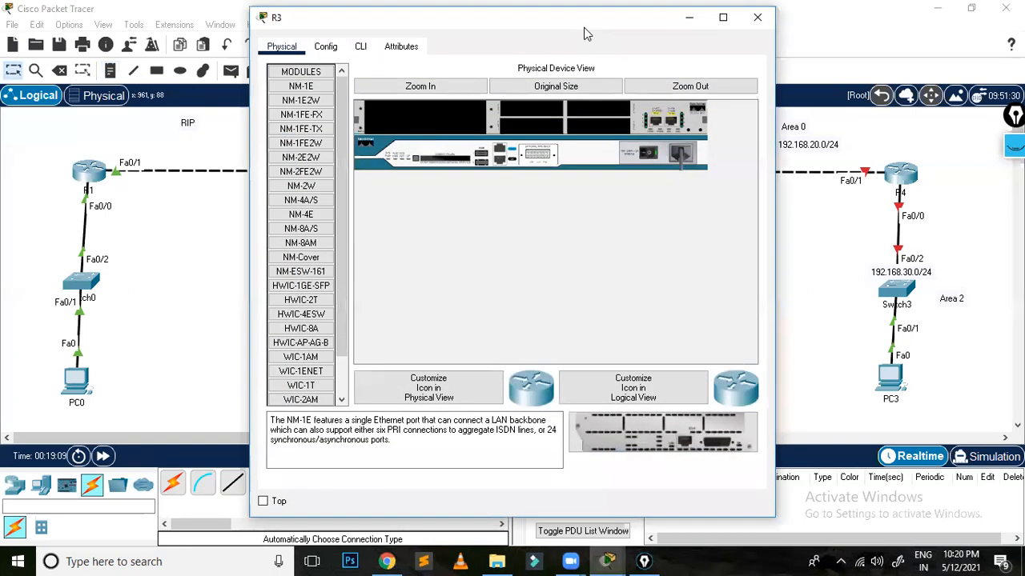
{"action": "left_click_drag", "start_coordinate": [584, 27], "coordinate": [372, 59]}
{"action": "left_click", "coordinate": [148, 81]}
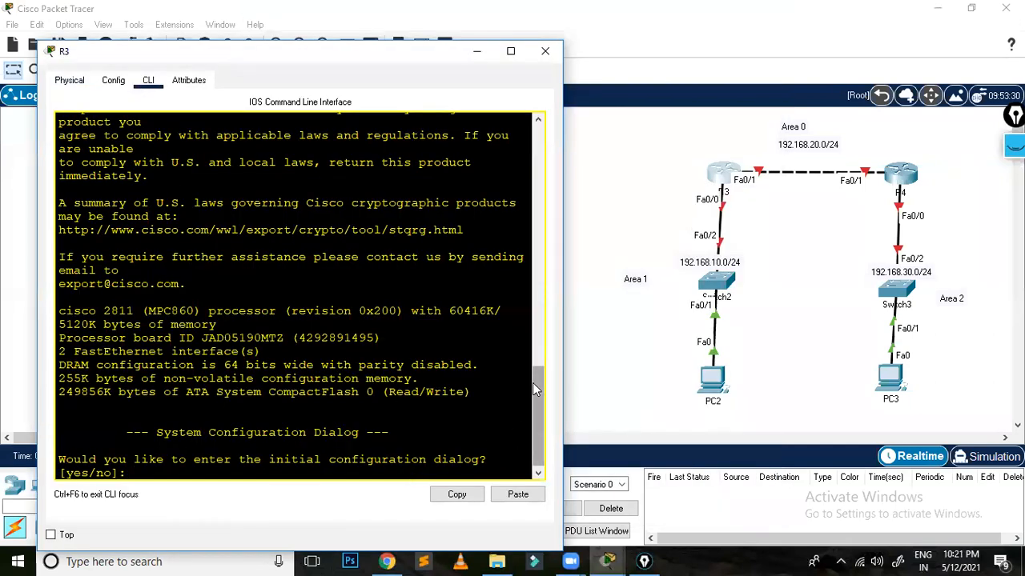
{"action": "type", "text": "n"}
{"action": "key", "text": "Return"}
{"action": "key", "text": "Return"}
{"action": "key", "text": "Return"}
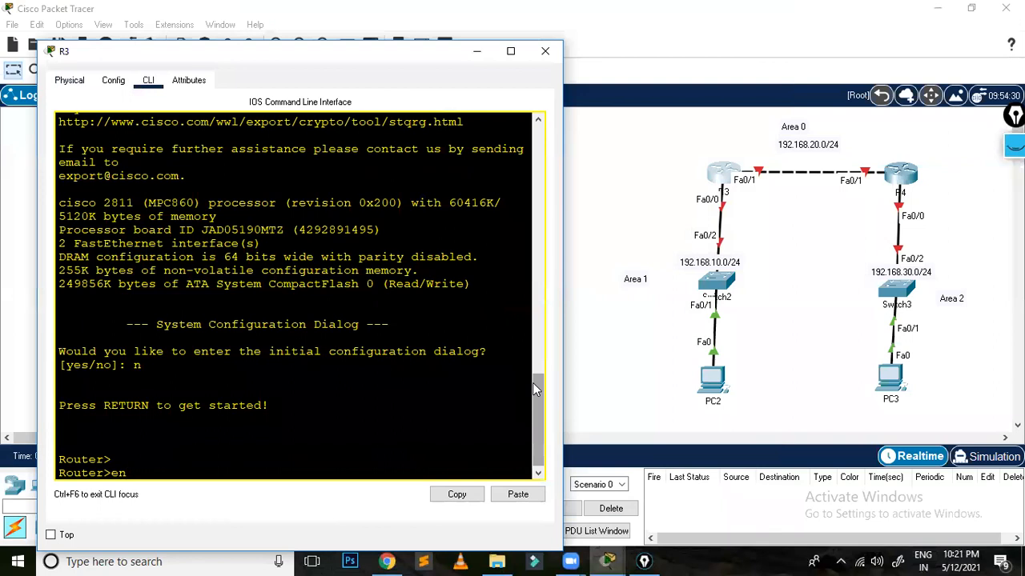
Enter privileged mode and global configuration mode on R3 with en and conf t
{"action": "type", "text": "en"}
{"action": "key", "text": "Return"}
{"action": "key", "text": "Return"}
{"action": "key", "text": "Return"}
{"action": "key", "text": "Return"}
{"action": "type", "text": "conf t"}
{"action": "key", "text": "Return"}
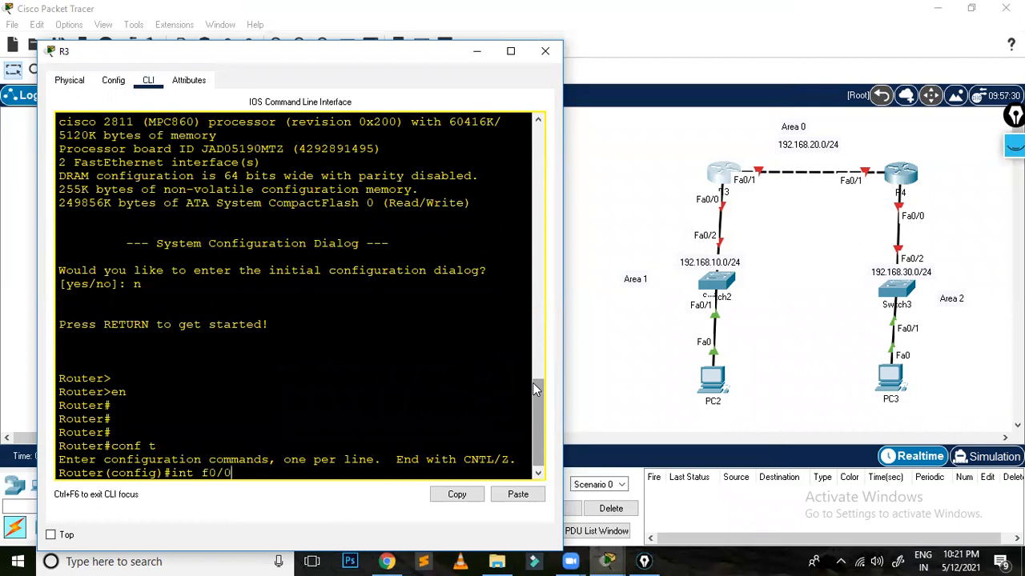
Assign 192.168.10.1 with mask 255.255.255.0 to R3's interface f0/0 and enable it with no sh
{"action": "key", "text": "Return"}
{"action": "type", "text": "ip add"}
{"action": "key", "text": "Tab"}
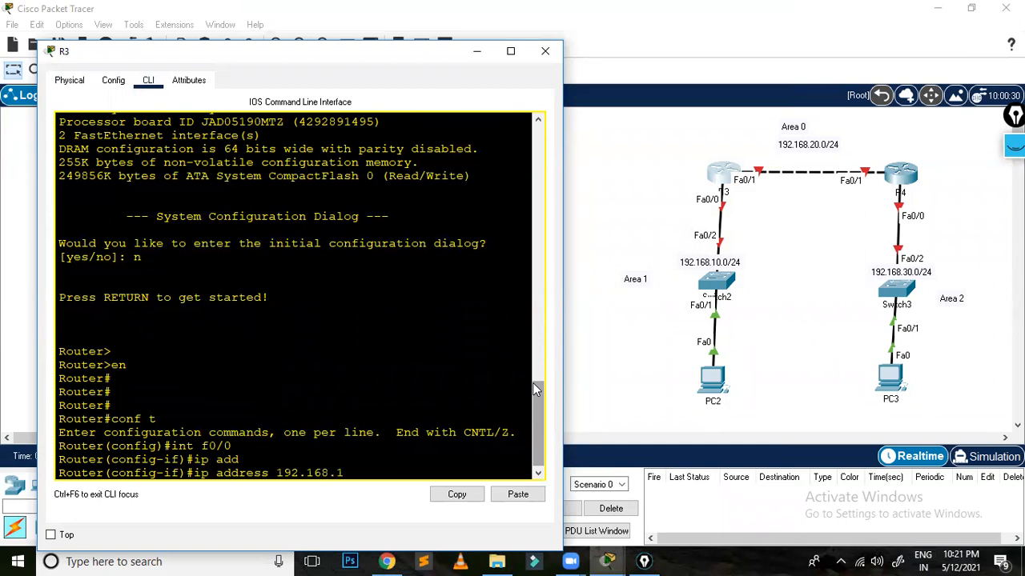
{"action": "type", "text": "192.168.10.1 255.255.255.0"}
{"action": "key", "text": "Return"}
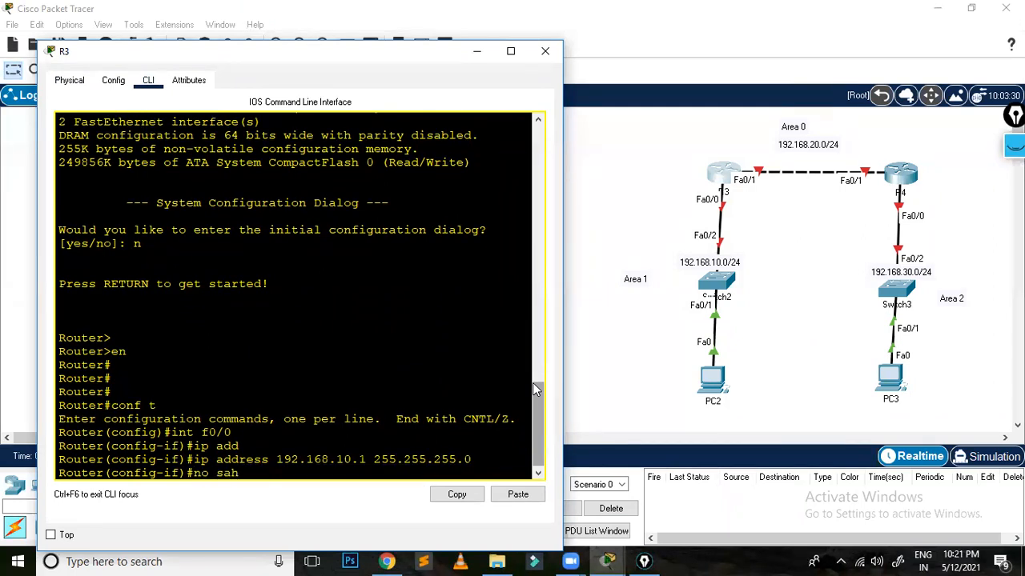
{"action": "type", "text": "no sh"}
{"action": "key", "text": "Return"}
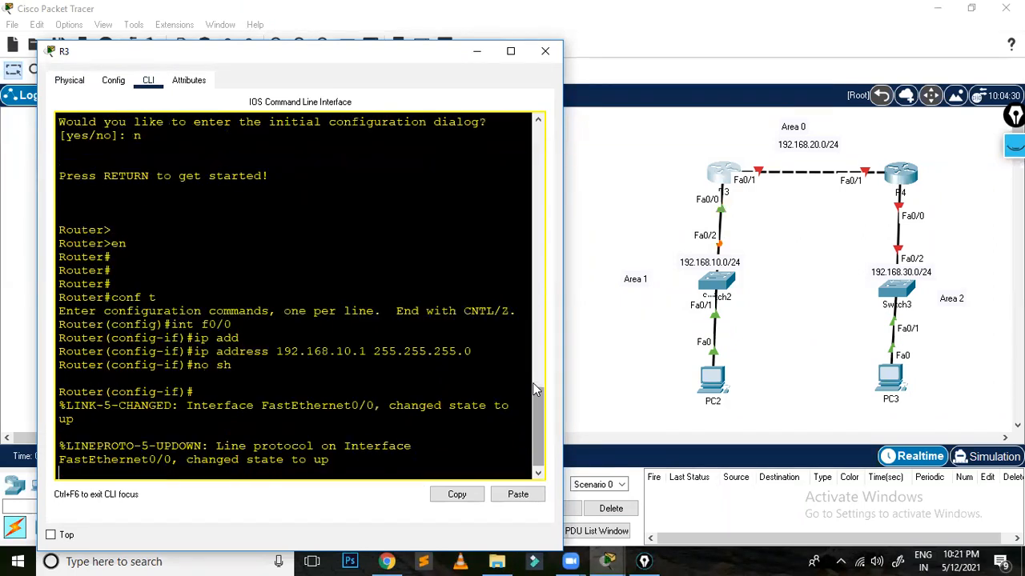
{"action": "key", "text": "Return"}
{"action": "key", "text": "Return"}
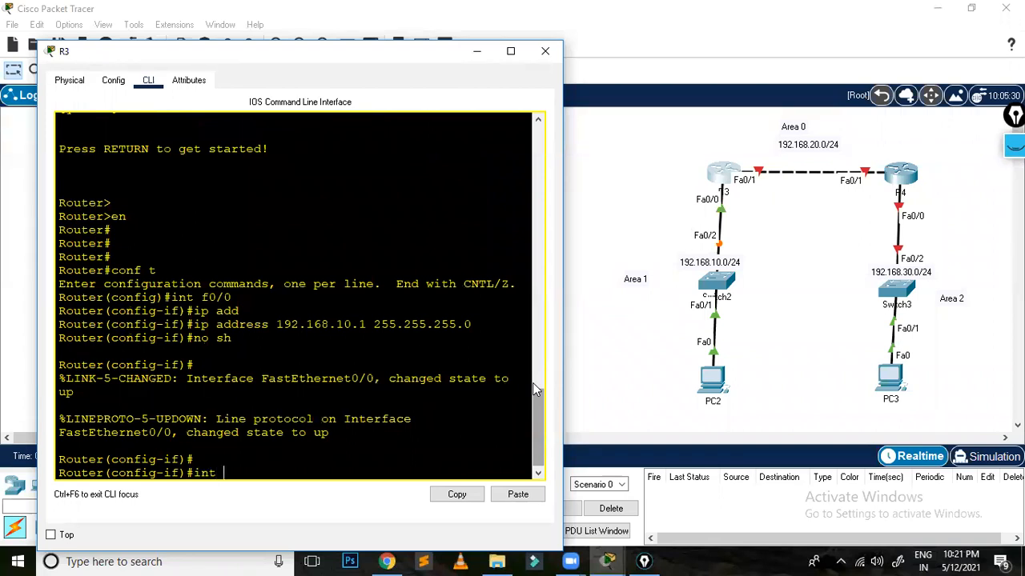
Assign 192.168.20.1 with mask 255.255.255.0 to R3's interface f0/1 and enable it with no sh
{"action": "type", "text": "int f0/1"}
{"action": "key", "text": "Return"}
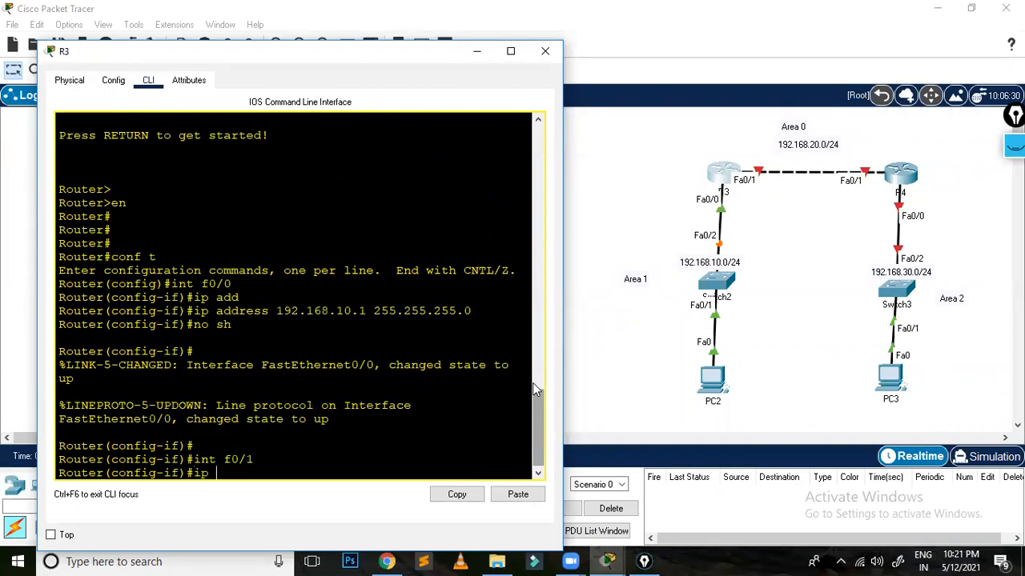
{"action": "type", "text": "ip add"}
{"action": "key", "text": "Tab"}
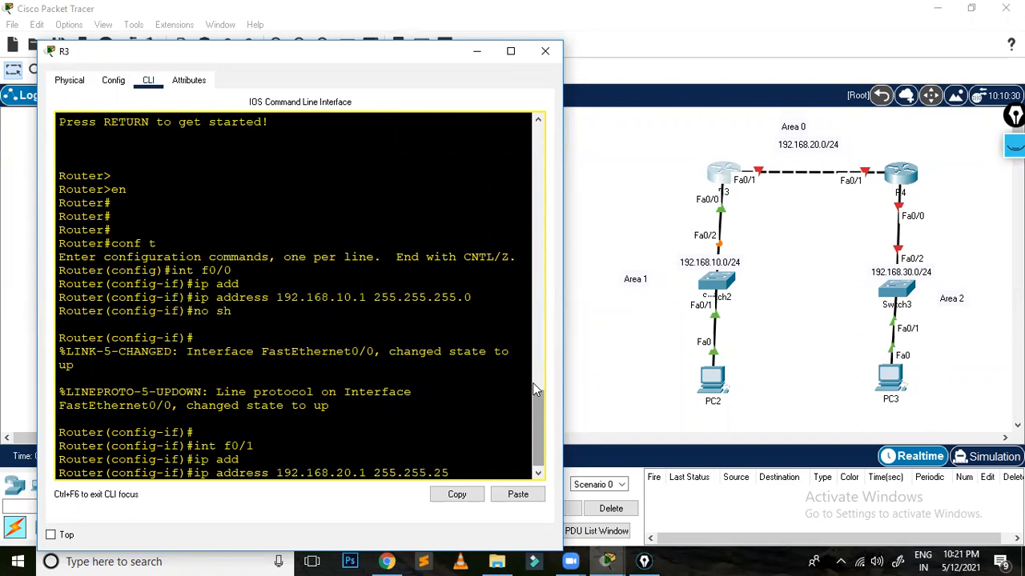
{"action": "key", "text": "Return"}
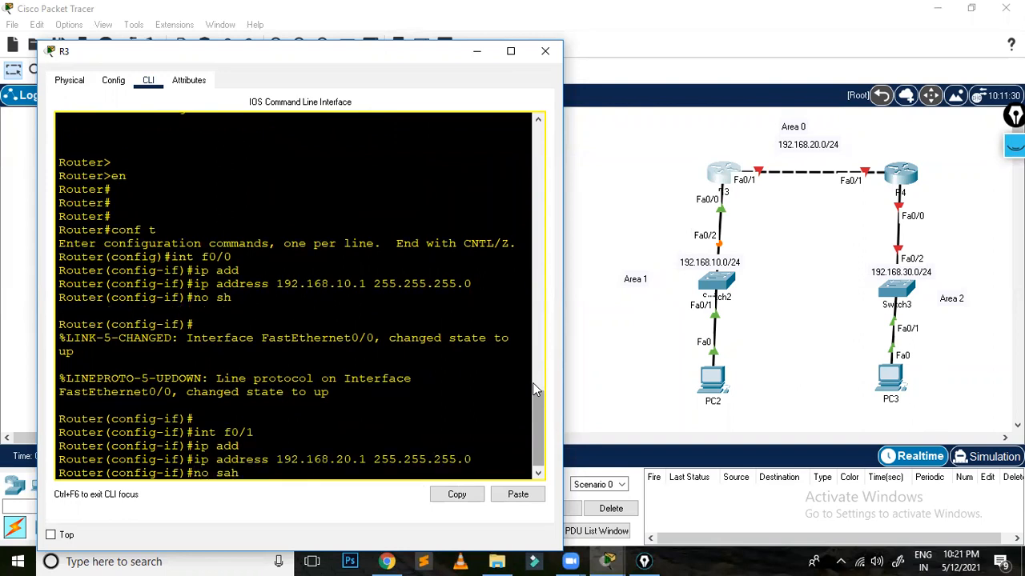
{"action": "type", "text": "no sh"}
{"action": "key", "text": "Return"}
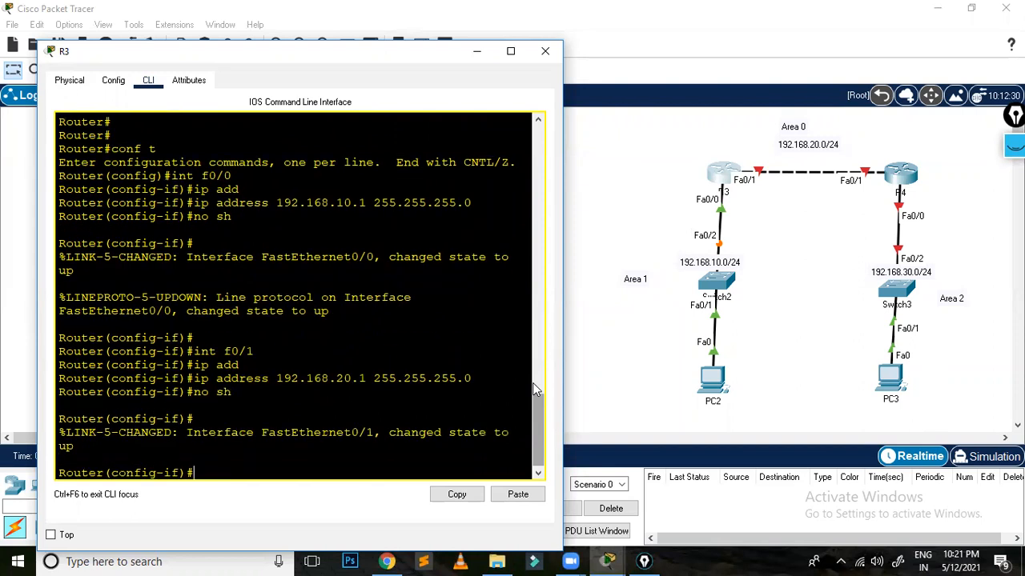
{"action": "key", "text": "Return"}
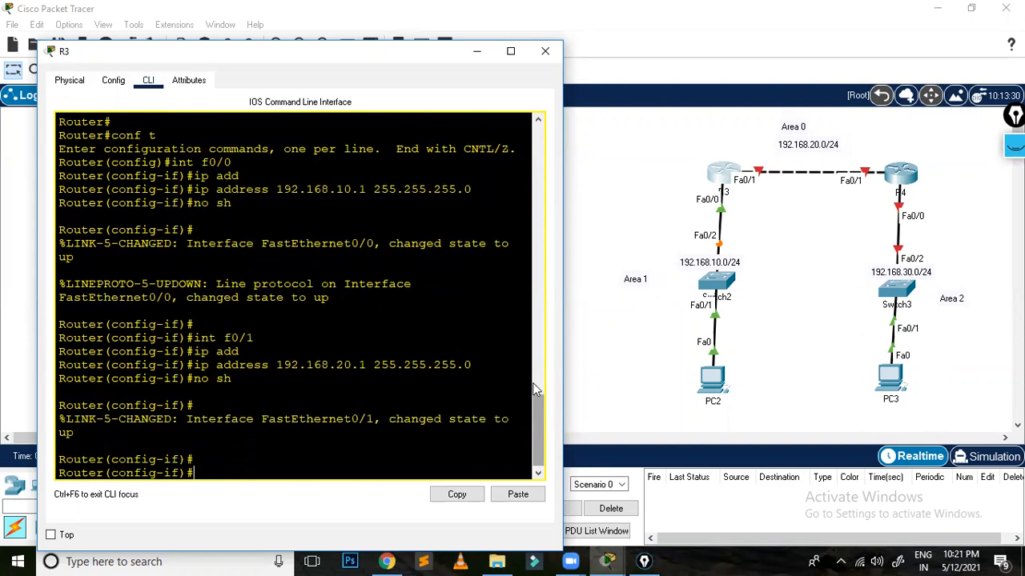
Exit interface configuration on R3, start OSPF process 100 and set its router-id to 1.1.1.1
{"action": "type", "text": "xit"}
{"action": "key", "text": "Return"}
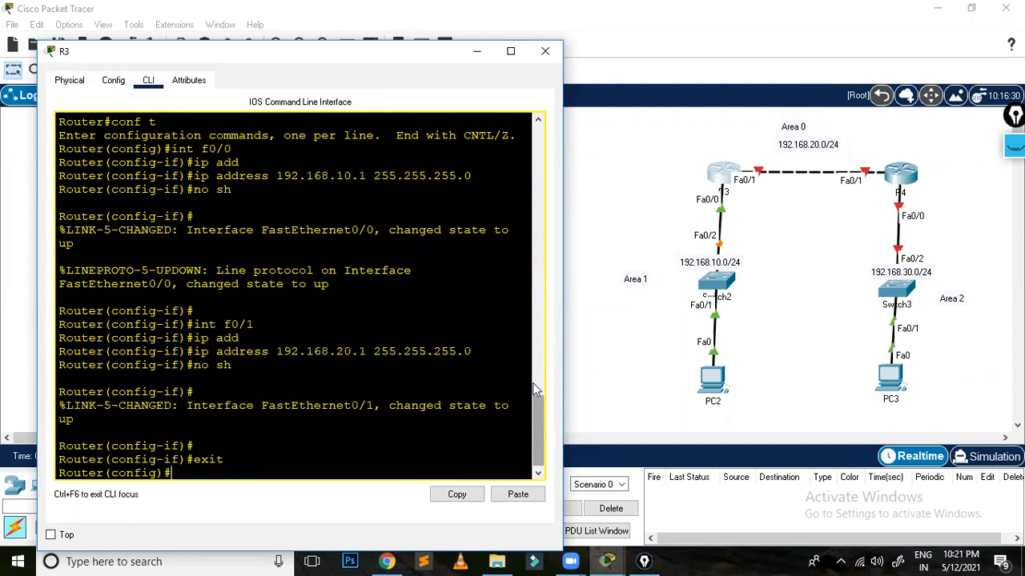
{"action": "type", "text": "route r ospf"}
{"action": "type", "text": "100"}
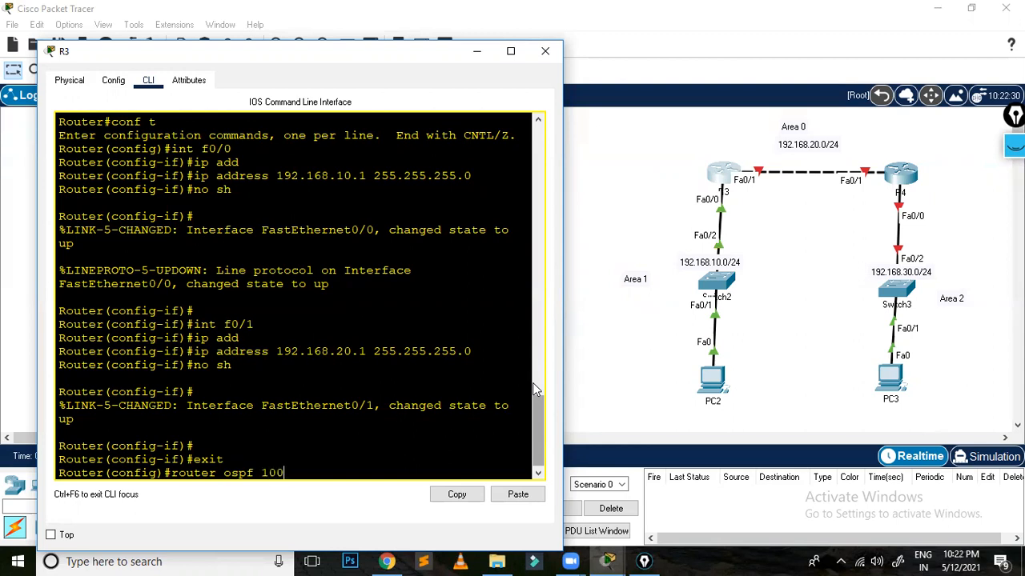
{"action": "key", "text": "Return"}
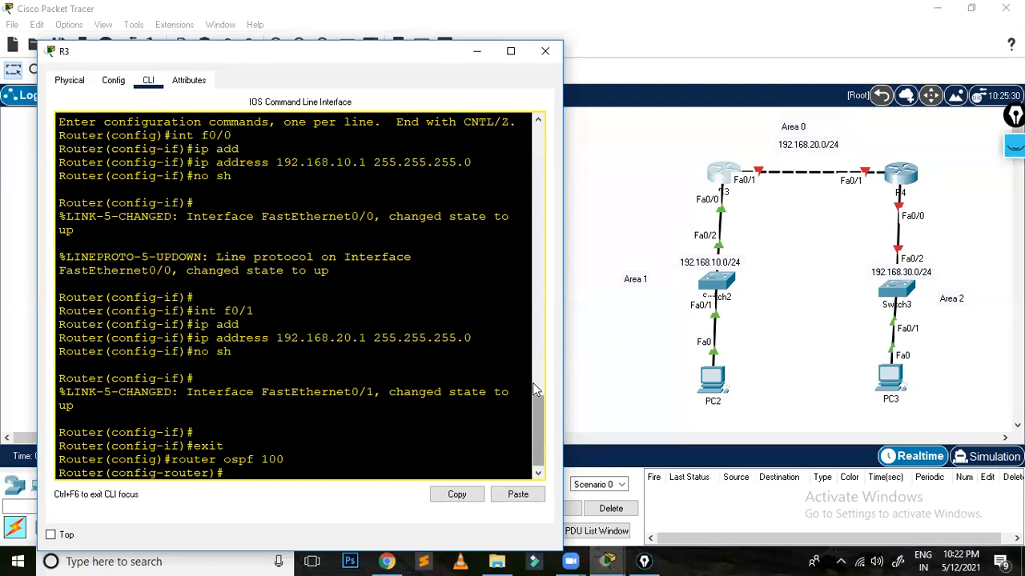
{"action": "type", "text": "rou"}
{"action": "key", "text": "Tab"}
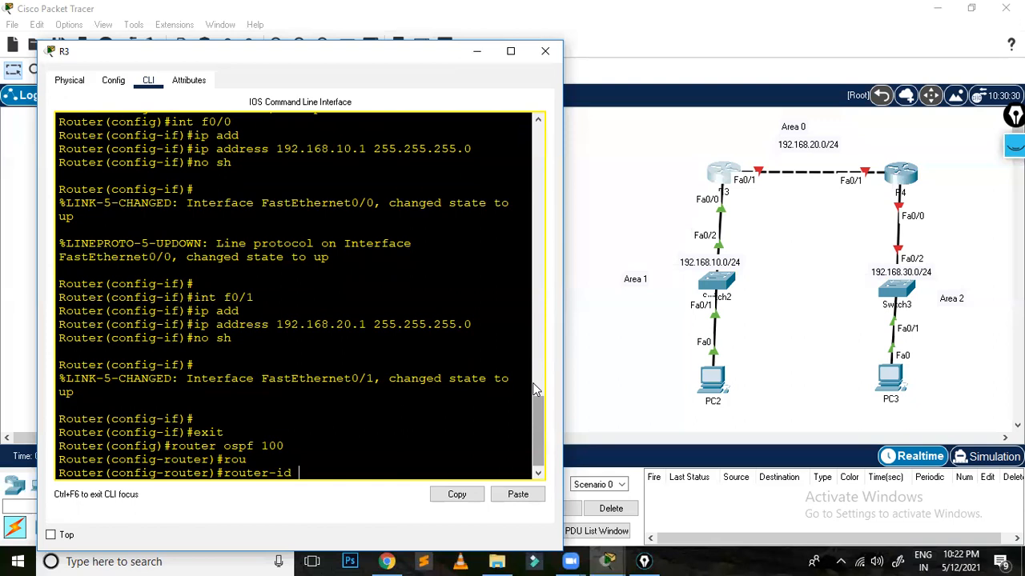
{"action": "type", "text": "1.1.1.1"}
{"action": "key", "text": "Return"}
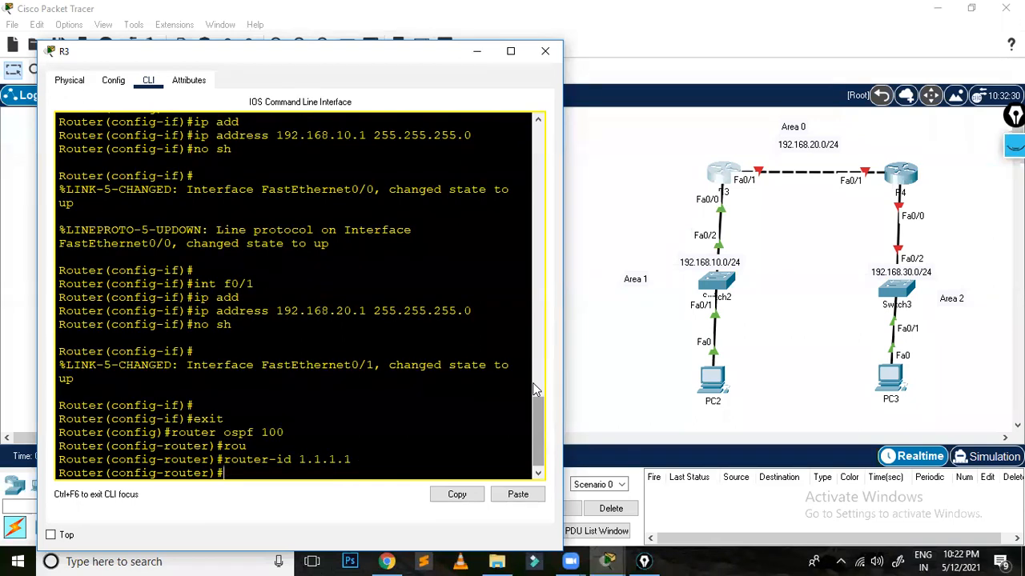
Begin an OSPF network statement for 192.168.10.0 on R3, leaving it unsubmitted
{"action": "type", "text": "net"}
{"action": "key", "text": "Tab"}
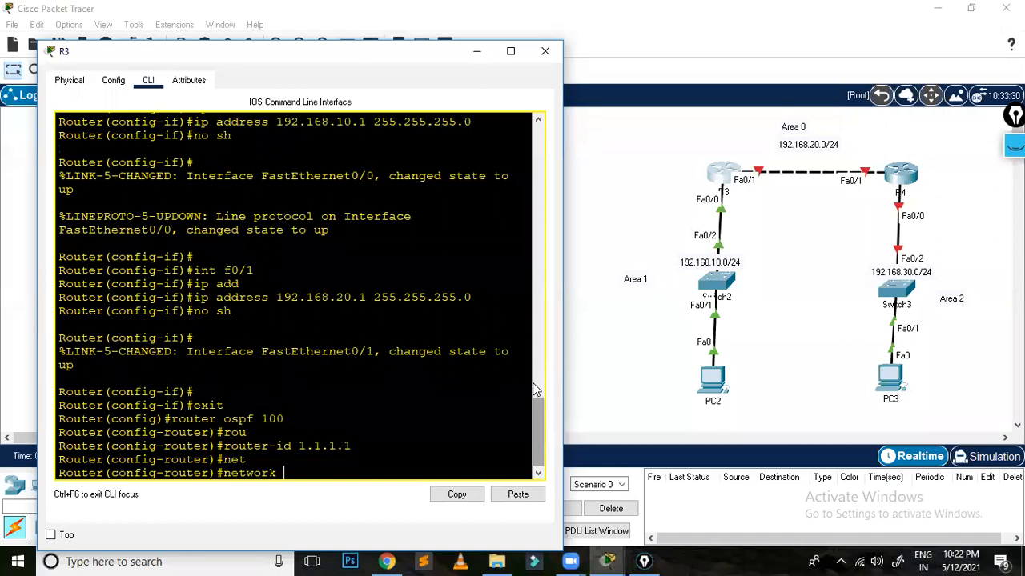
{"action": "type", "text": "192.168.10.0"}
Minimize R3's window, show the screen ink and erase all the old handwritten annotations
{"action": "left_click", "coordinate": [476, 51]}
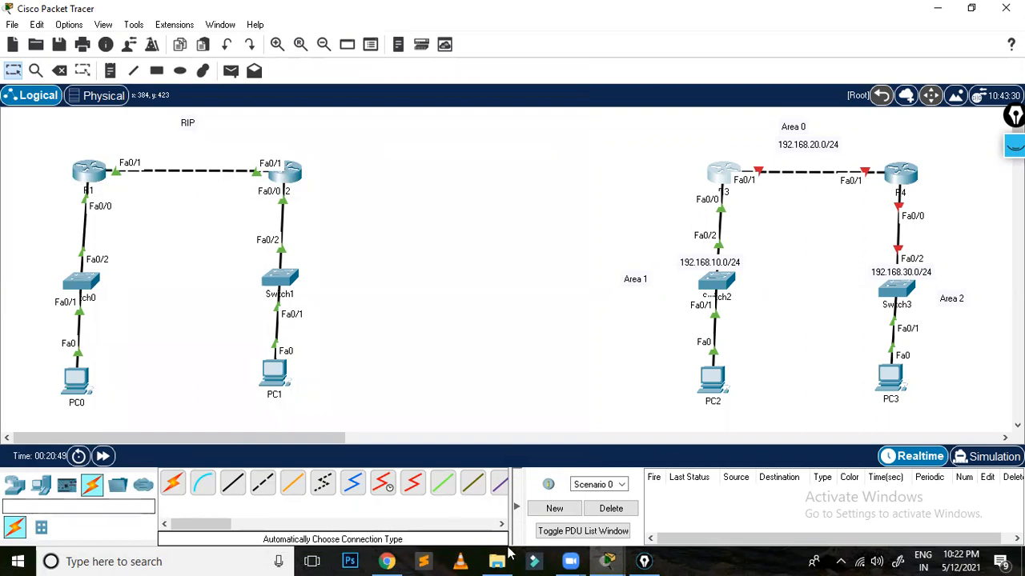
{"action": "left_click", "coordinate": [1015, 146]}
{"action": "left_click", "coordinate": [1015, 145]}
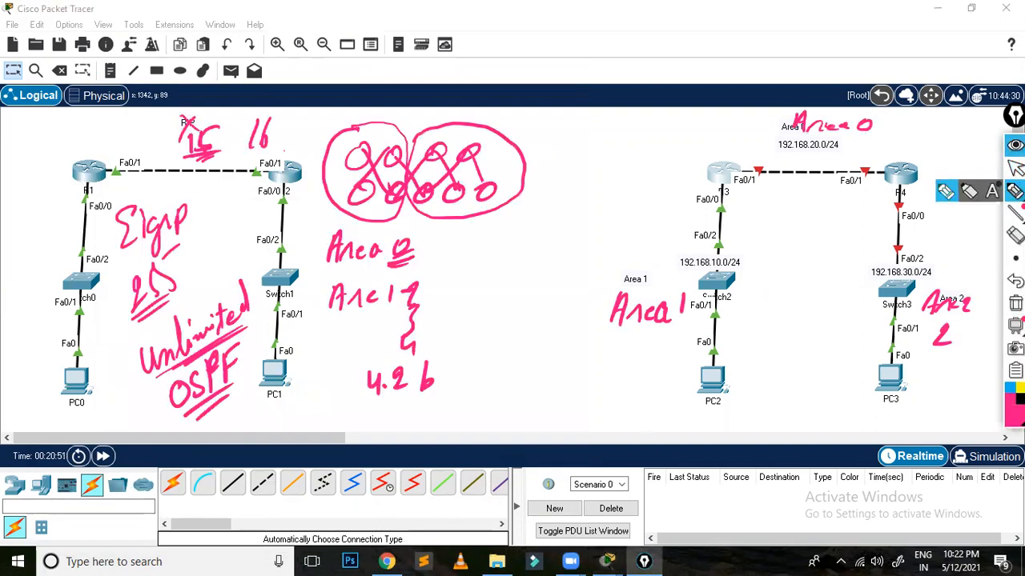
{"action": "left_click", "coordinate": [1015, 305]}
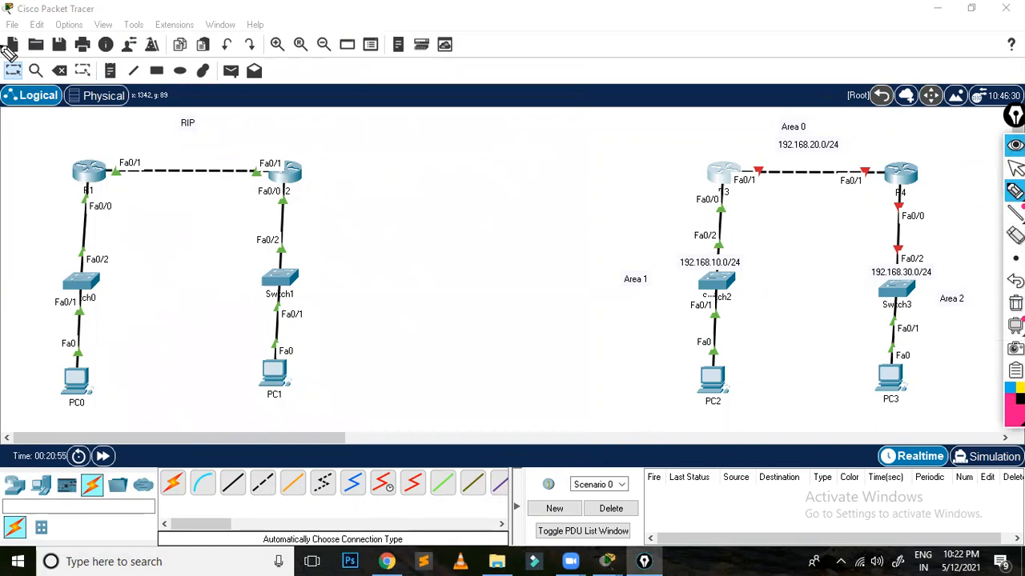
Handwrite G.B = 255.255.255.255 in the empty space between the two topologies
{"action": "mouse_move", "coordinate": [339, 133]}
{"action": "left_mouse_down"}
{"action": "mouse_move", "coordinate": [324, 145]}
{"action": "mouse_move", "coordinate": [362, 147]}
{"action": "mouse_move", "coordinate": [365, 163]}
{"action": "left_mouse_up"}
{"action": "left_click", "coordinate": [344, 158]}
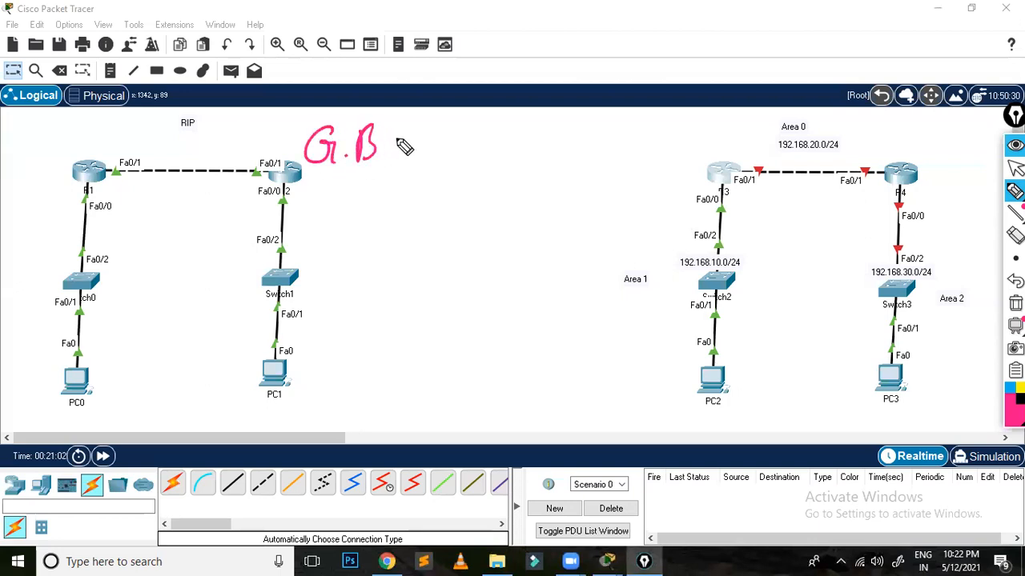
{"action": "left_click_drag", "start_coordinate": [391, 141], "coordinate": [400, 140]}
{"action": "mouse_move", "coordinate": [391, 148]}
{"action": "left_mouse_down"}
{"action": "mouse_move", "coordinate": [637, 154]}
{"action": "mouse_move", "coordinate": [663, 137]}
{"action": "left_mouse_up"}
{"action": "left_click", "coordinate": [480, 145]}
{"action": "left_click", "coordinate": [553, 149]}
{"action": "left_click", "coordinate": [616, 149]}
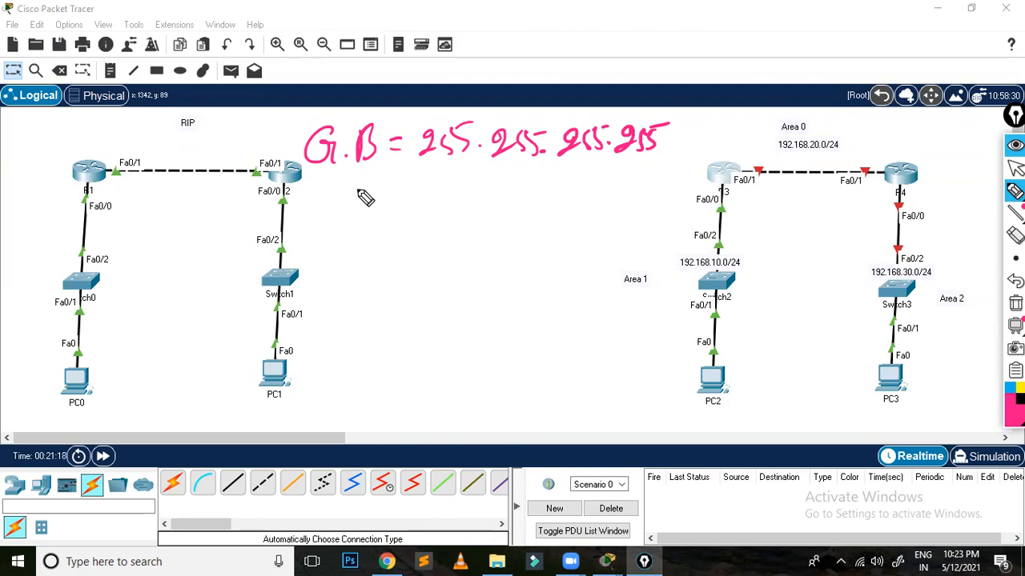
Handwrite S.M = 255.255.255.0 directly below the G.B line
{"action": "left_click", "coordinate": [326, 205]}
{"action": "mouse_move", "coordinate": [317, 181]}
{"action": "left_mouse_down"}
{"action": "mouse_move", "coordinate": [360, 207]}
{"action": "mouse_move", "coordinate": [405, 189]}
{"action": "left_mouse_up"}
{"action": "left_click_drag", "start_coordinate": [388, 198], "coordinate": [405, 197]}
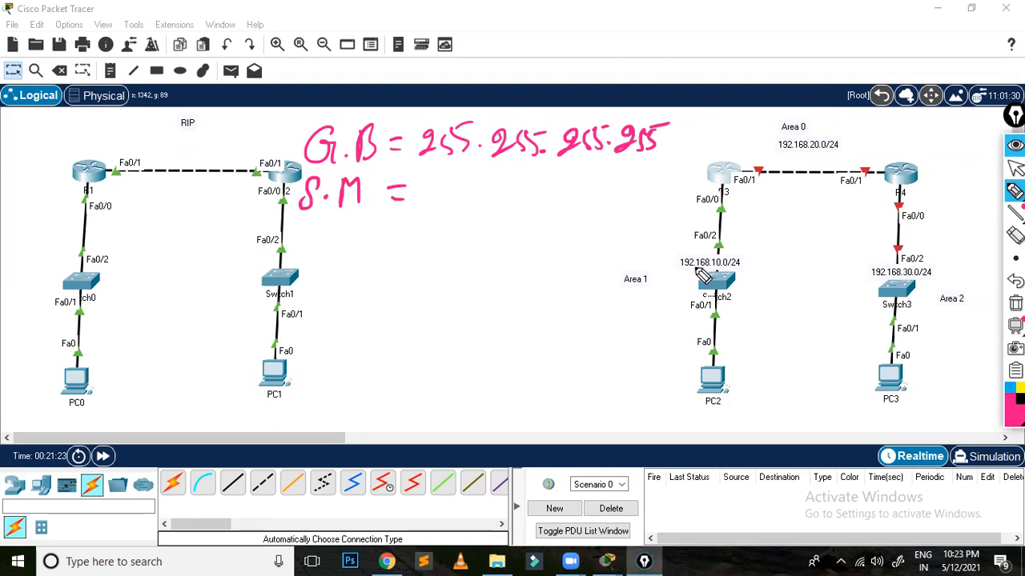
{"action": "mouse_move", "coordinate": [418, 185]}
{"action": "left_mouse_down"}
{"action": "mouse_move", "coordinate": [437, 203]}
{"action": "mouse_move", "coordinate": [504, 200]}
{"action": "mouse_move", "coordinate": [531, 183]}
{"action": "mouse_move", "coordinate": [561, 201]}
{"action": "mouse_move", "coordinate": [589, 183]}
{"action": "mouse_move", "coordinate": [646, 179]}
{"action": "mouse_move", "coordinate": [636, 173]}
{"action": "left_mouse_up"}
{"action": "left_click", "coordinate": [485, 201]}
{"action": "left_click", "coordinate": [621, 189]}
Draw a subtraction line, strike through the matching octets, write 0.0.0.255 underlined as the result, and hide the ink
{"action": "left_click_drag", "start_coordinate": [393, 213], "coordinate": [631, 211]}
{"action": "mouse_move", "coordinate": [453, 105]}
{"action": "left_mouse_down"}
{"action": "mouse_move", "coordinate": [417, 218]}
{"action": "mouse_move", "coordinate": [439, 234]}
{"action": "left_mouse_up"}
{"action": "left_click", "coordinate": [459, 249]}
{"action": "left_click_drag", "start_coordinate": [549, 124], "coordinate": [501, 236]}
{"action": "left_click", "coordinate": [525, 251]}
{"action": "left_click_drag", "start_coordinate": [592, 124], "coordinate": [555, 199]}
{"action": "mouse_move", "coordinate": [567, 238]}
{"action": "left_mouse_down"}
{"action": "mouse_move", "coordinate": [601, 267]}
{"action": "mouse_move", "coordinate": [623, 258]}
{"action": "left_mouse_up"}
{"action": "left_click", "coordinate": [589, 254]}
{"action": "mouse_move", "coordinate": [627, 248]}
{"action": "left_mouse_down"}
{"action": "mouse_move", "coordinate": [632, 231]}
{"action": "mouse_move", "coordinate": [627, 263]}
{"action": "mouse_move", "coordinate": [638, 261]}
{"action": "left_mouse_up"}
{"action": "left_click_drag", "start_coordinate": [645, 235], "coordinate": [665, 224]}
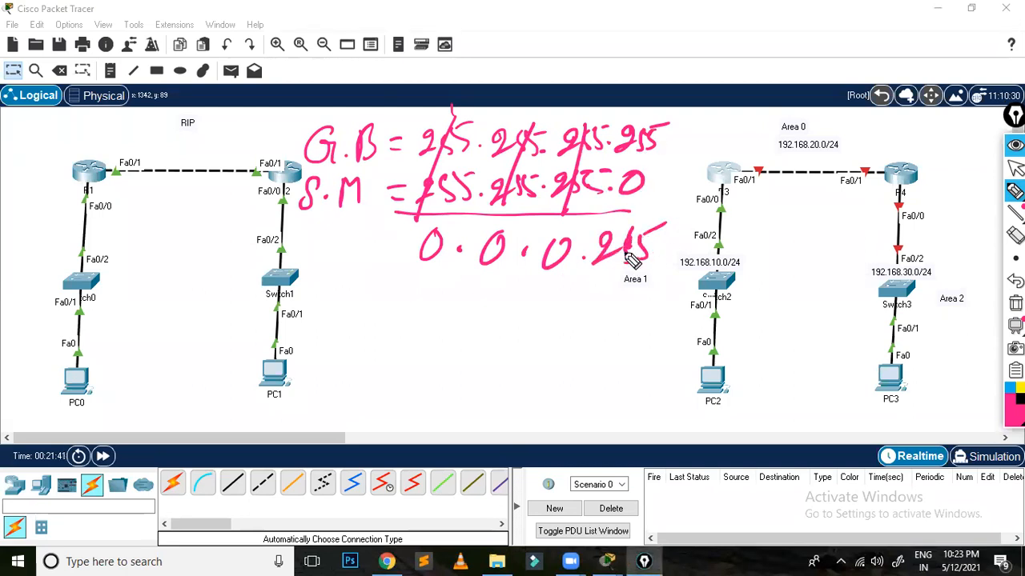
{"action": "left_click_drag", "start_coordinate": [423, 278], "coordinate": [607, 281]}
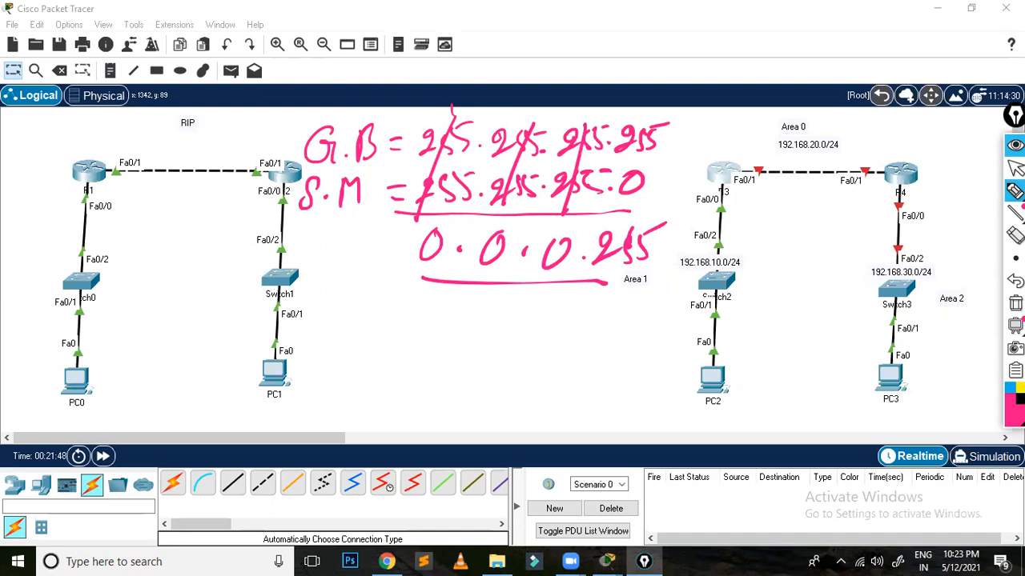
{"action": "left_click", "coordinate": [1015, 145]}
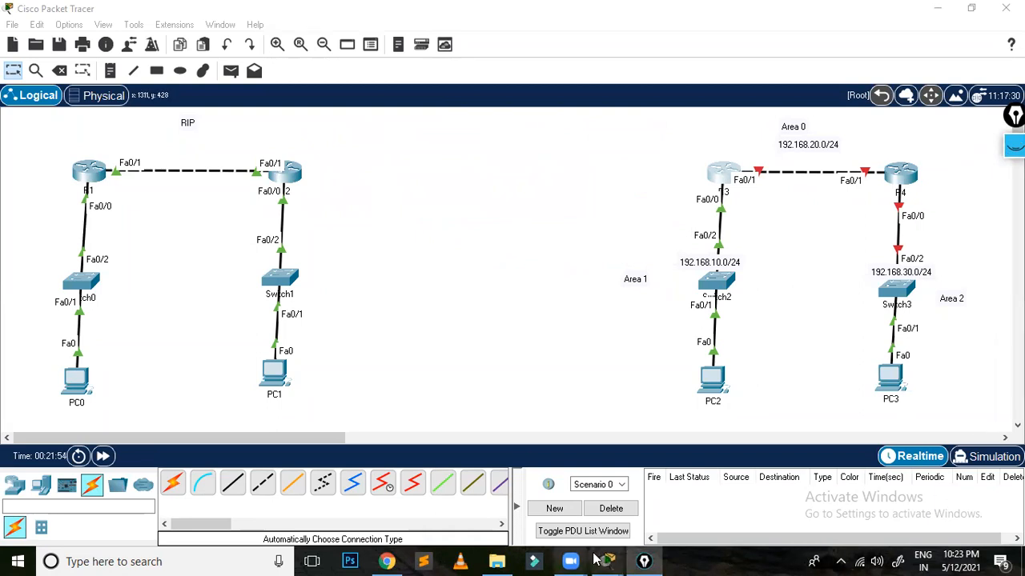
Restore R3's window and complete the 192.168.10.0 network statement with wildcard 0.0.0.255 and area 1
{"action": "mouse_move", "coordinate": [606, 560]}
{"action": "left_click", "coordinate": [686, 480]}
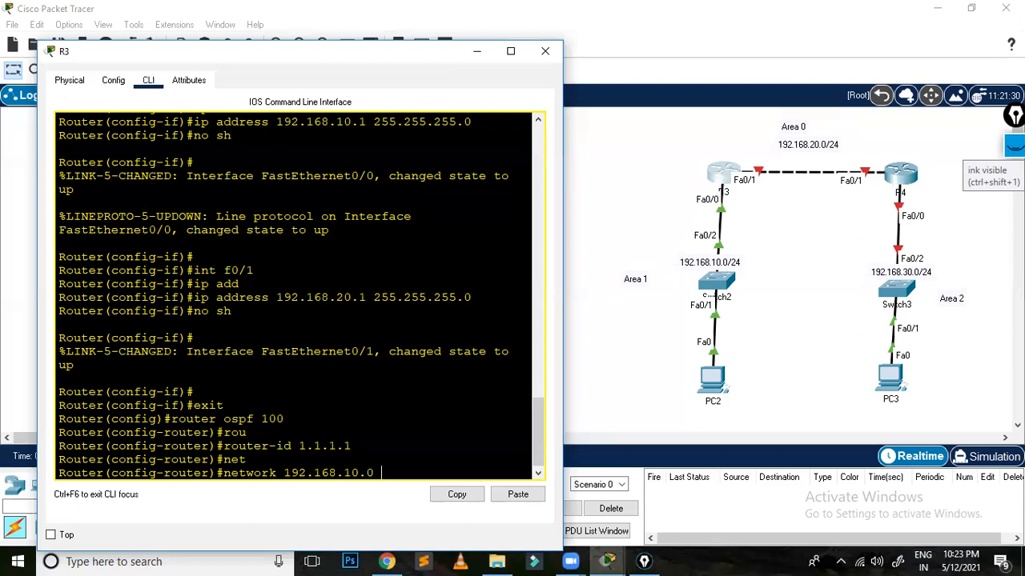
{"action": "type", "text": "0.0.0.255"}
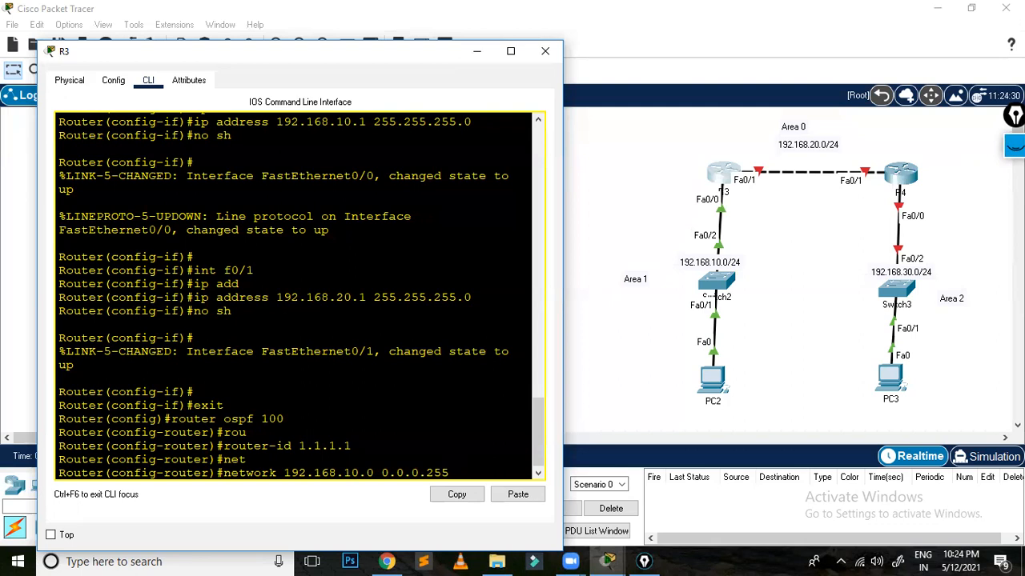
{"action": "type", "text": " are"}
{"action": "key", "text": "Tab"}
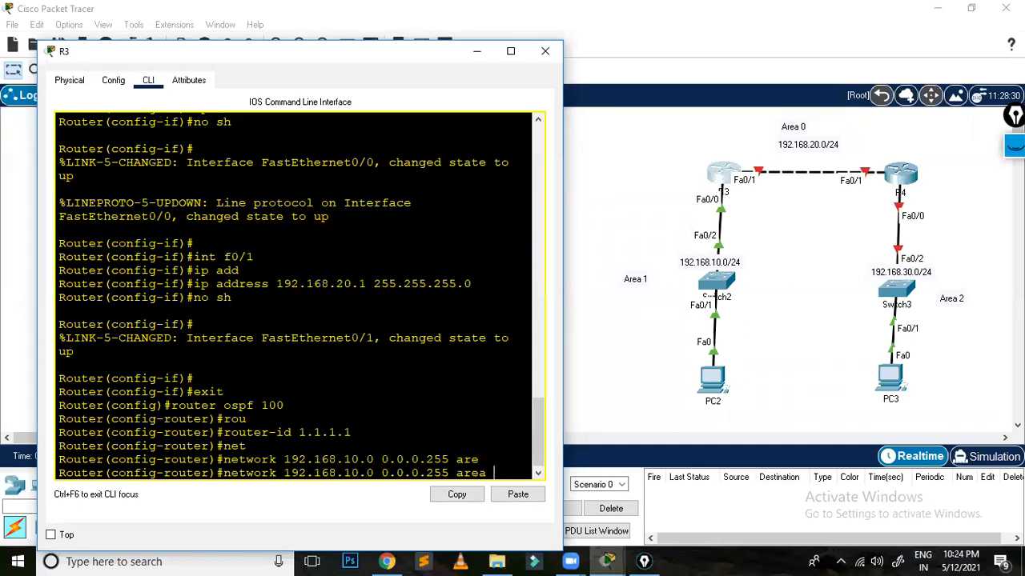
{"action": "key", "text": "Return"}
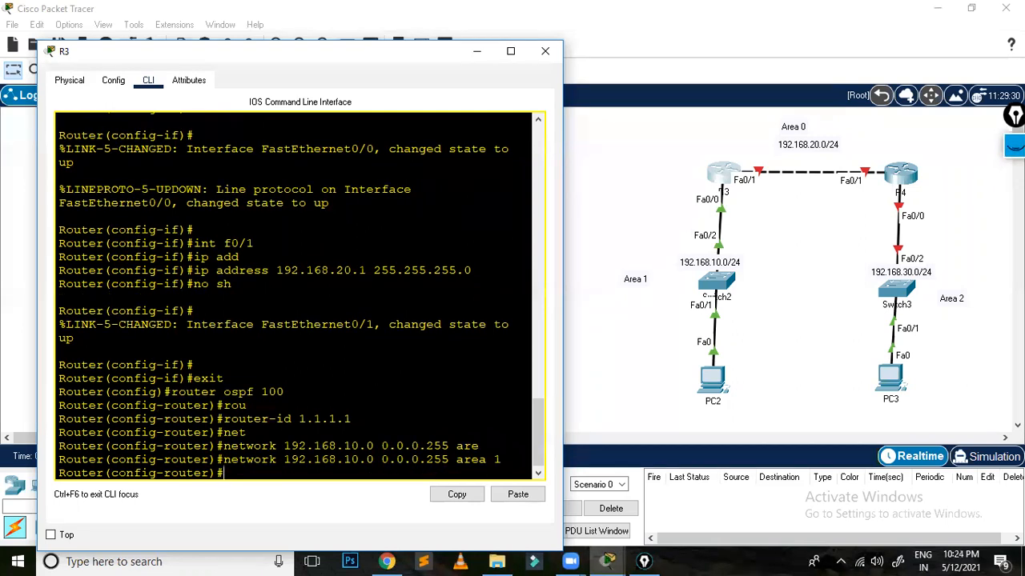
Advertise network 192.168.20.0 with wildcard 0.0.0.255 in OSPF area 0 on R3
{"action": "type", "text": "net"}
{"action": "key", "text": "Tab"}
{"action": "type", "text": "192.16"}
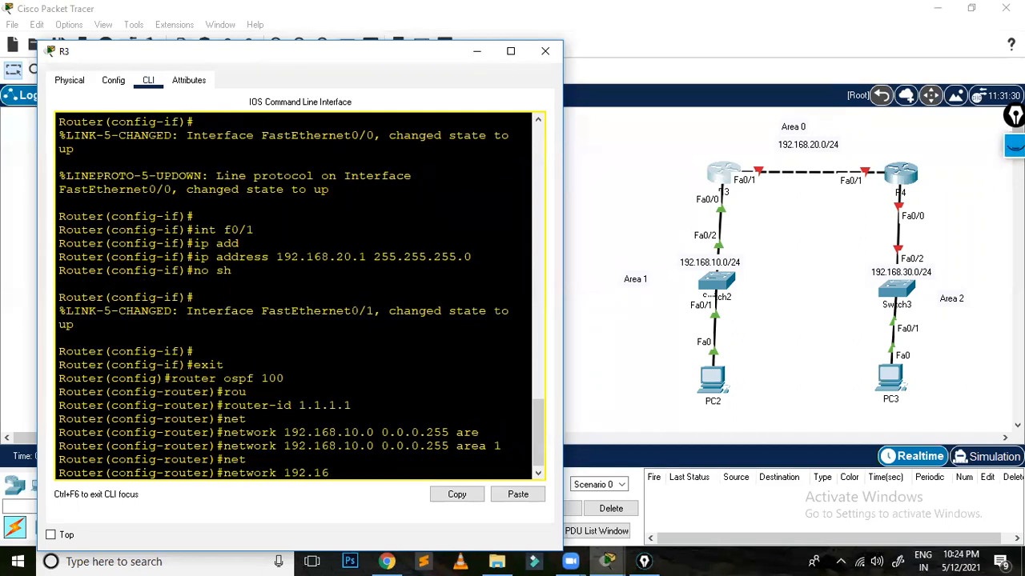
{"action": "type", "text": "8.20.0 0.0.0.255 are"}
{"action": "key", "text": "Tab"}
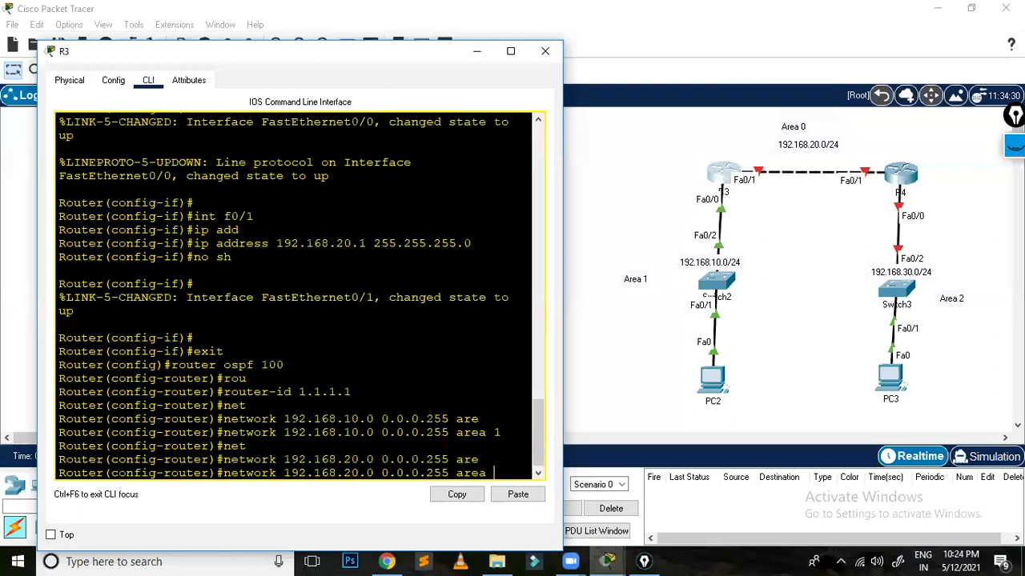
{"action": "type", "text": "0"}
{"action": "key", "text": "Return"}
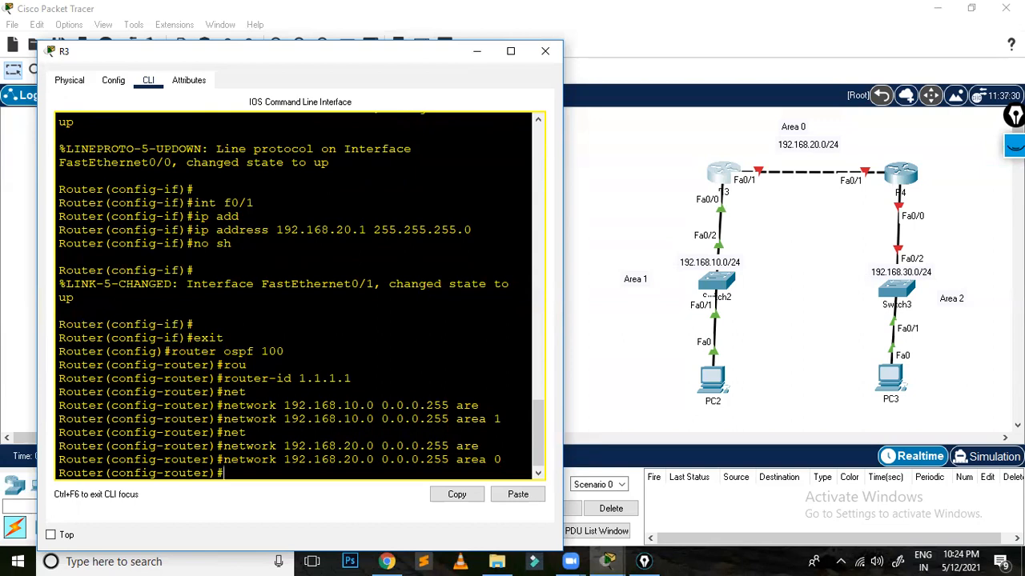
Switch from R3 to R4's command line and decline the initial configuration dialog with n
{"action": "left_click", "coordinate": [546, 50]}
{"action": "left_click", "coordinate": [900, 172]}
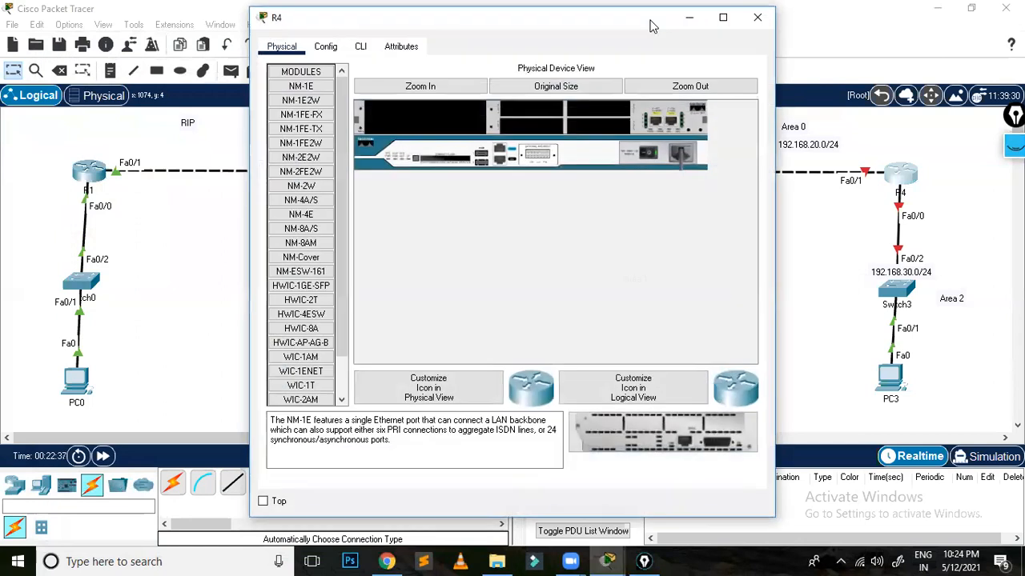
{"action": "left_click_drag", "start_coordinate": [633, 22], "coordinate": [372, 31]}
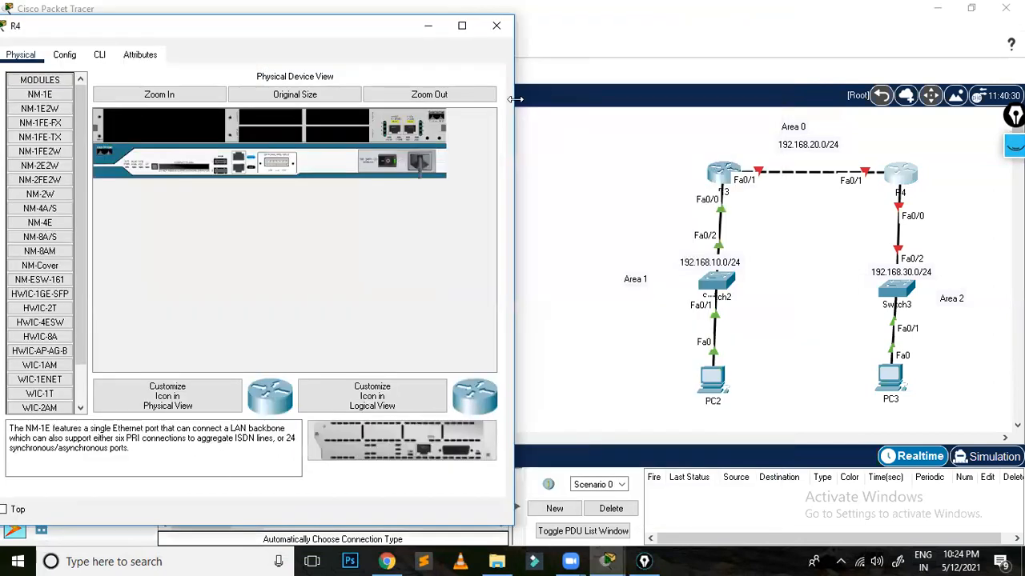
{"action": "left_click", "coordinate": [99, 55]}
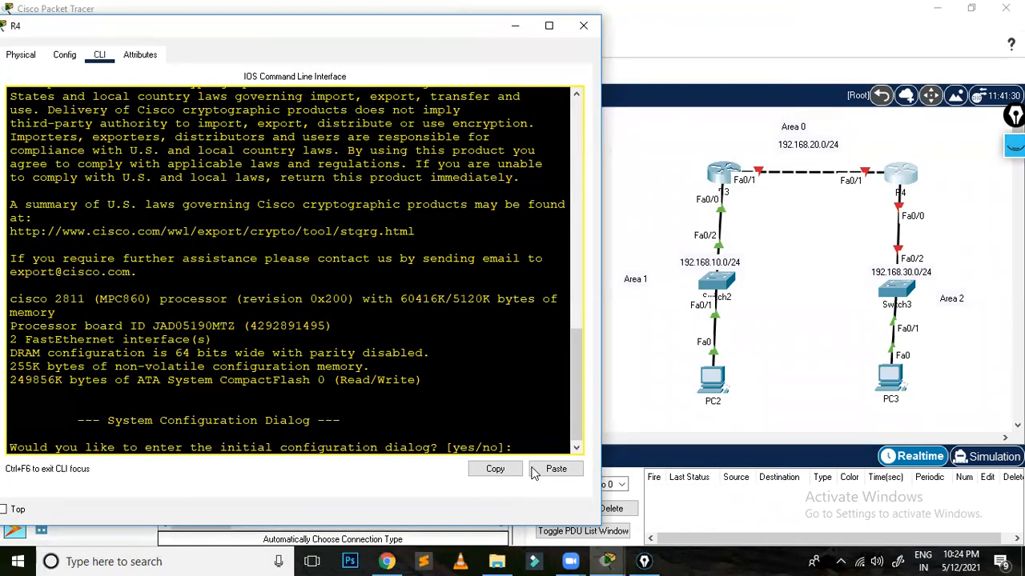
{"action": "type", "text": "n"}
{"action": "key", "text": "Return"}
{"action": "key", "text": "Return"}
{"action": "key", "text": "Return"}
Enter privileged mode and global configuration mode on R4 with en and conf t
{"action": "type", "text": "en"}
{"action": "key", "text": "Return"}
{"action": "type", "text": "conf t"}
{"action": "key", "text": "Return"}
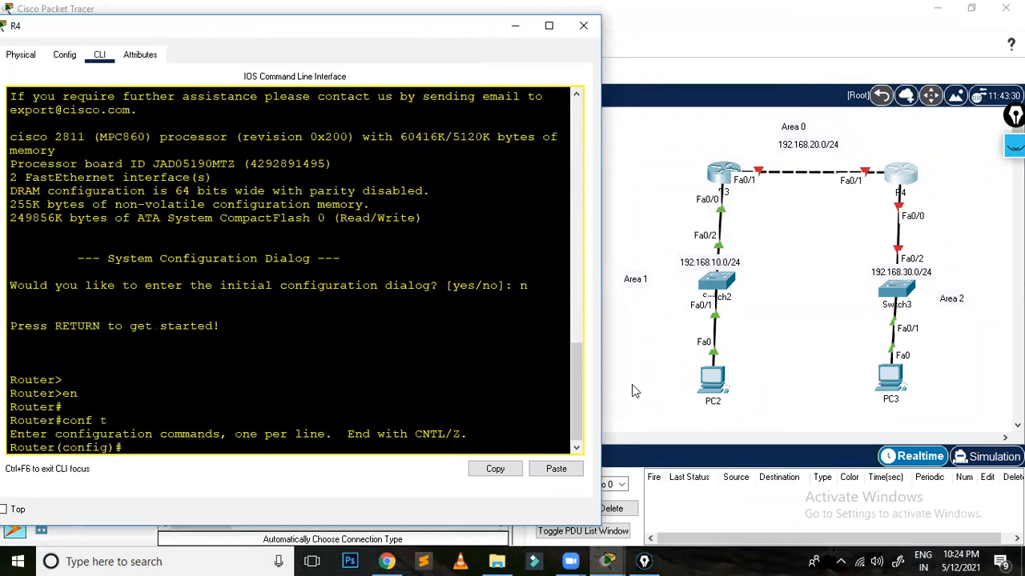
Configure R4's interface f0/0 with IP address 192.168.30.1 and mask 255.255.255.0, and enable it with no sh
{"action": "type", "text": "int f0/0"}
{"action": "key", "text": "Return"}
{"action": "type", "text": "ip ad"}
{"action": "key", "text": "Tab"}
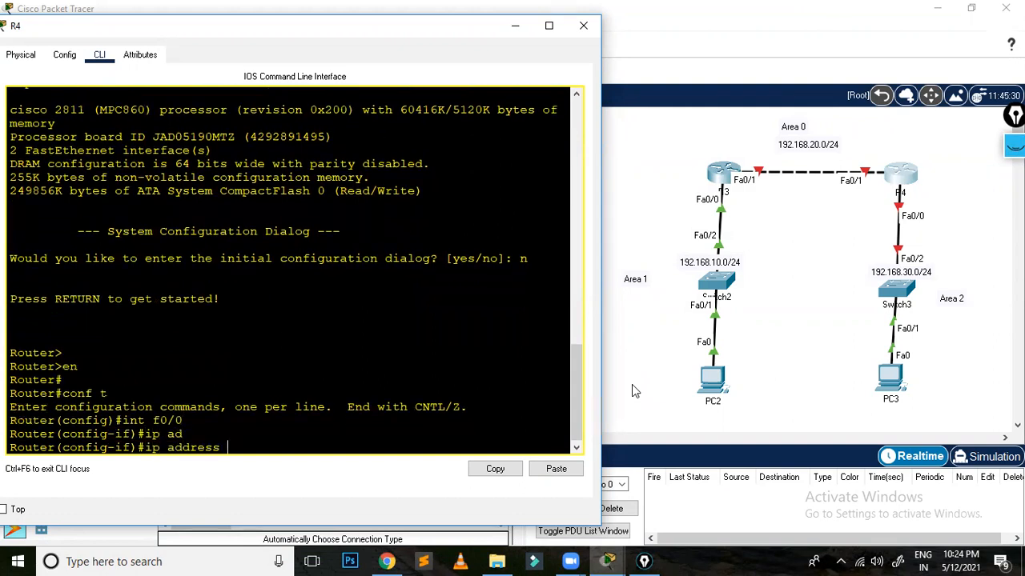
{"action": "type", "text": "192.168.30.1 255.255.255.0"}
{"action": "key", "text": "Return"}
{"action": "type", "text": "no sh"}
{"action": "key", "text": "Return"}
{"action": "key", "text": "Return"}
{"action": "key", "text": "Return"}
Assign IP address 192.168.20.2 with mask 255.255.255.0 to R4's interface f0/1
{"action": "type", "text": "int"}
{"action": "key", "text": "BackSpace"}
{"action": "type", "text": "t "}
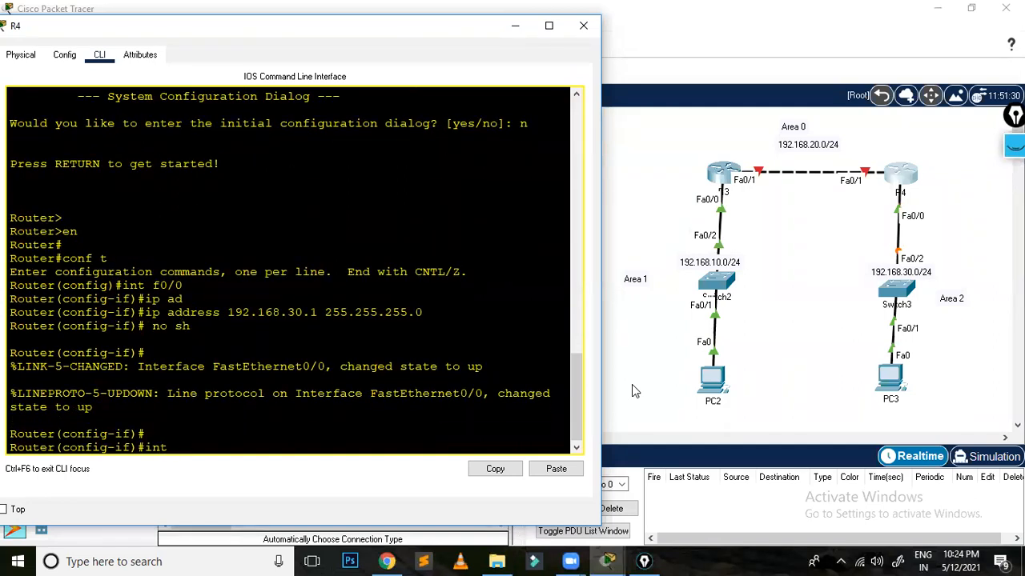
{"action": "type", "text": "f0/1"}
{"action": "key", "text": "Return"}
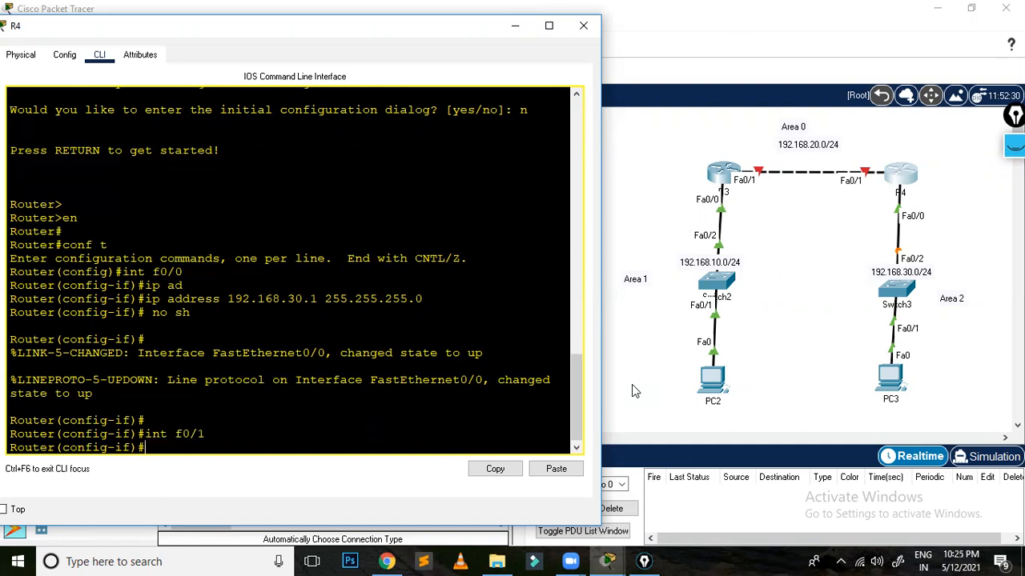
{"action": "type", "text": "ip"}
{"action": "type", "text": "d"}
{"action": "key", "text": "Tab"}
{"action": "type", "text": "192.3168"}
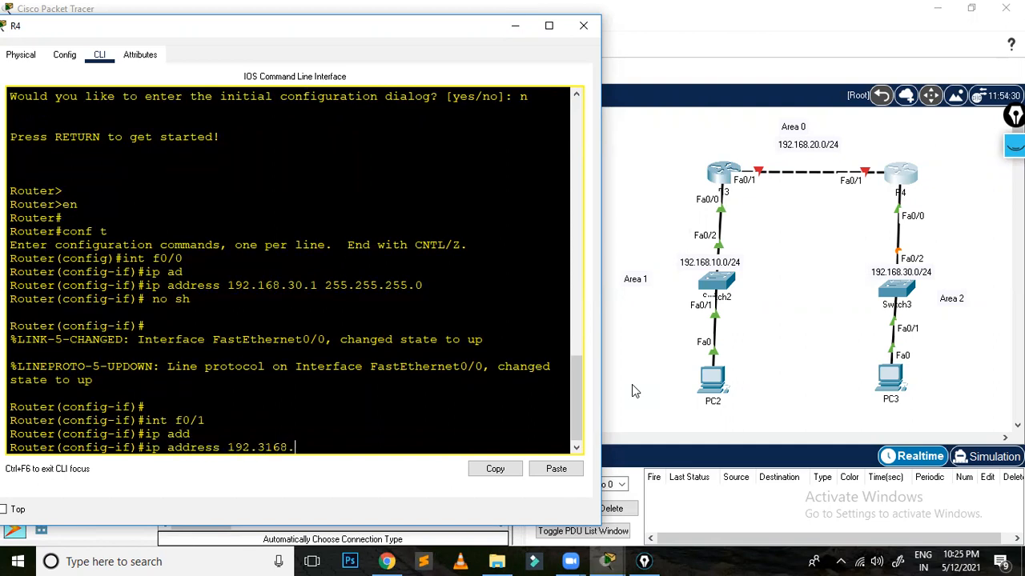
{"action": "key", "text": "BackSpace"}
{"action": "key", "text": "BackSpace"}
{"action": "key", "text": "BackSpace"}
{"action": "key", "text": "BackSpace"}
{"action": "key", "text": "BackSpace"}
{"action": "type", "text": "168"}
{"action": "type", "text": ".2."}
{"action": "type", "text": "0.2"}
{"action": "type", "text": " 255.255.2"}
{"action": "type", "text": "55.0"}
{"action": "key", "text": "Return"}
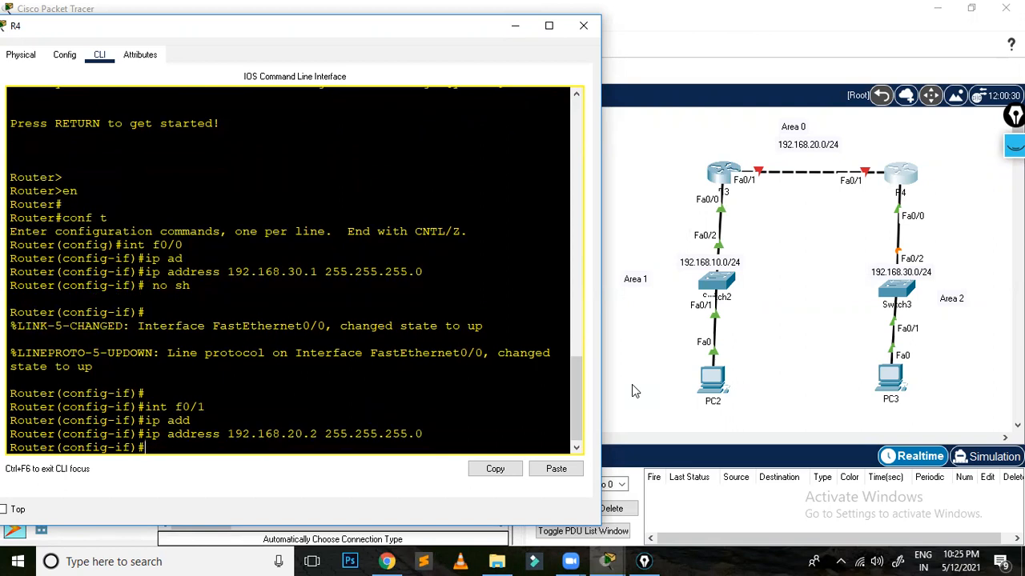
Enable R4's interface f0/1 with no shutdown
{"action": "type", "text": "no sh"}
{"action": "key", "text": "Tab"}
{"action": "key", "text": "Return"}
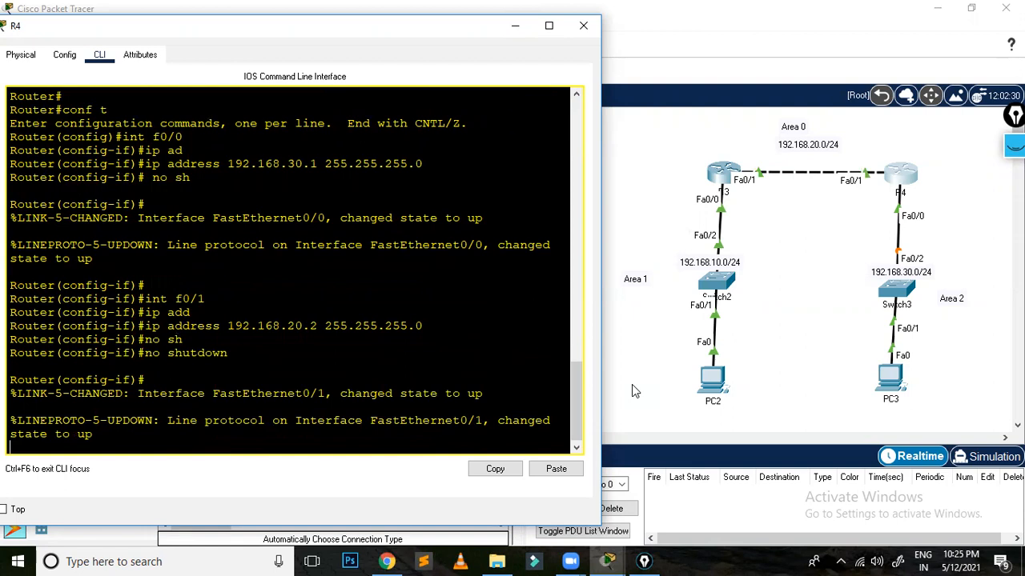
{"action": "key", "text": "Return"}
{"action": "key", "text": "Return"}
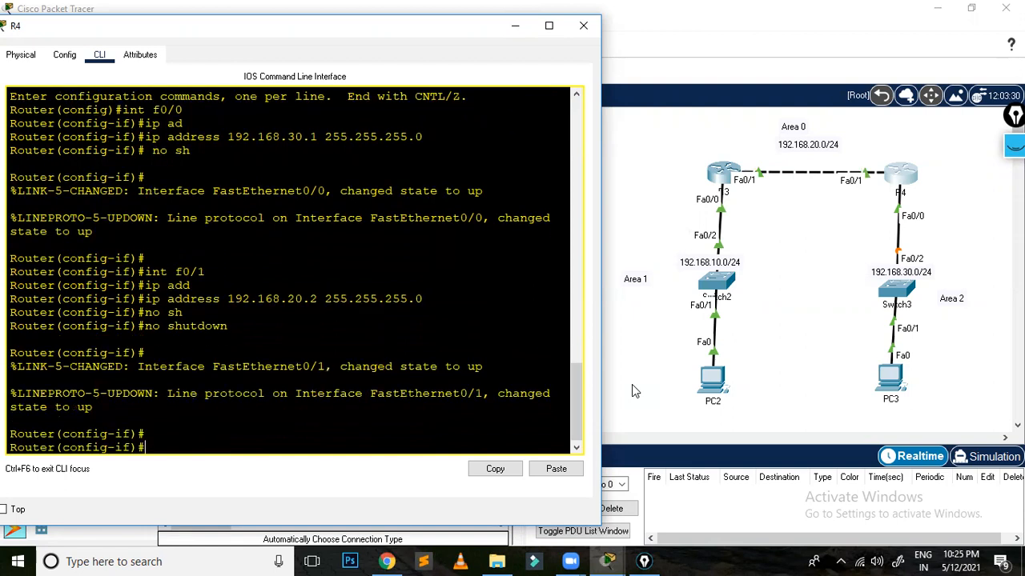
Exit interface configuration on R4 and start OSPF process 100 with router ospf 100
{"action": "type", "text": "exit"}
{"action": "key", "text": "Return"}
{"action": "key", "text": "Return"}
{"action": "key", "text": "Return"}
{"action": "type", "text": "rout"}
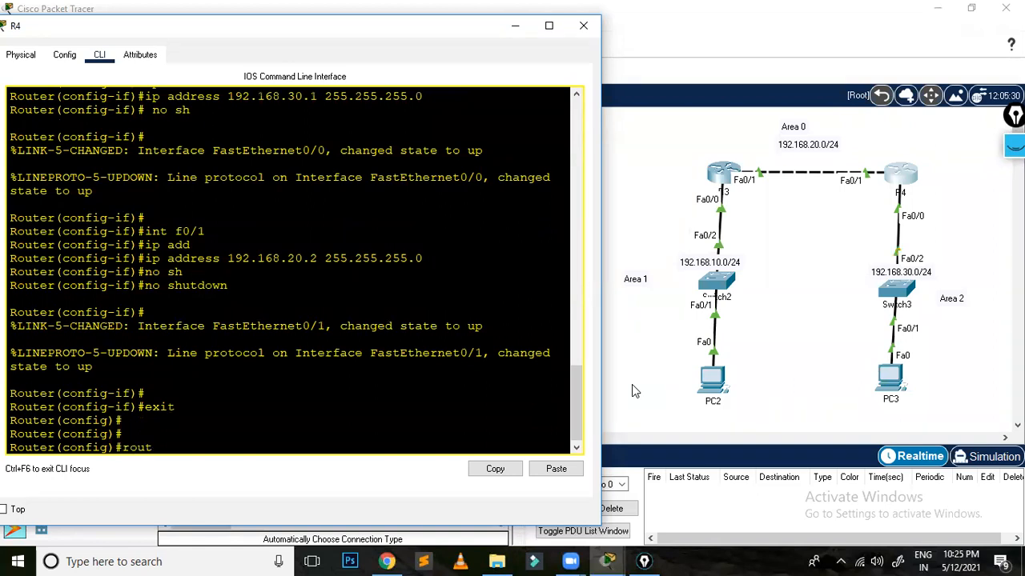
{"action": "type", "text": "er ospf 100"}
{"action": "key", "text": "Return"}
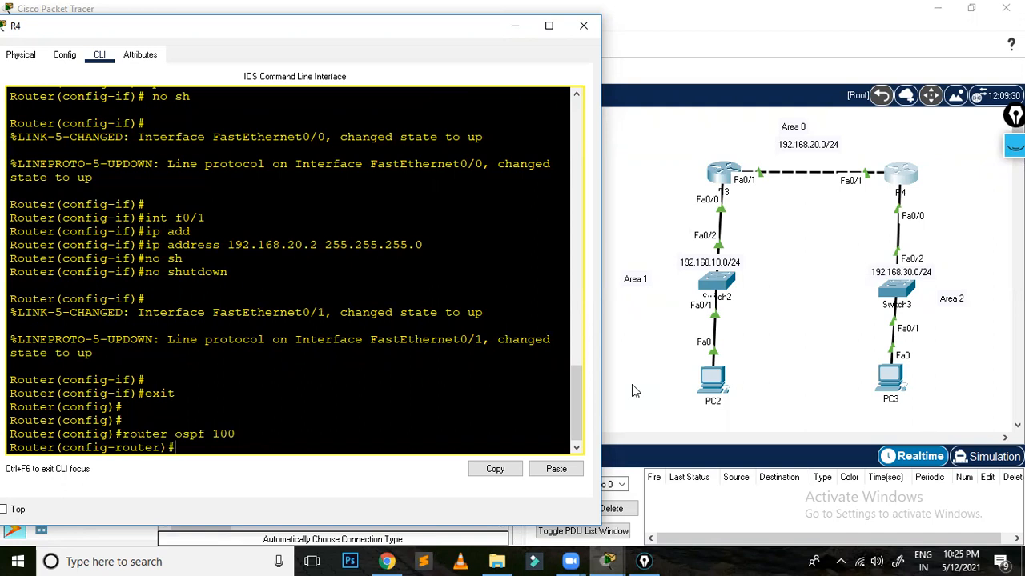
Advertise network 192.168.30.0 with wildcard 0.0.0.255 in OSPF area 2 on R4
{"action": "type", "text": "net"}
{"action": "key", "text": "Tab"}
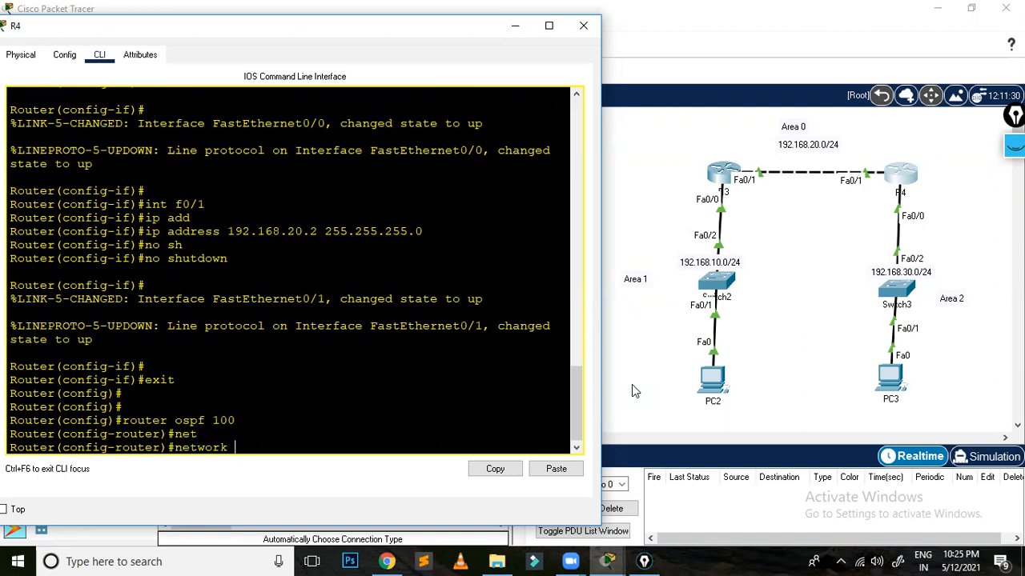
{"action": "type", "text": "192.168.30.0 0.0.0.255 are"}
{"action": "key", "text": "Tab"}
{"action": "type", "text": "2"}
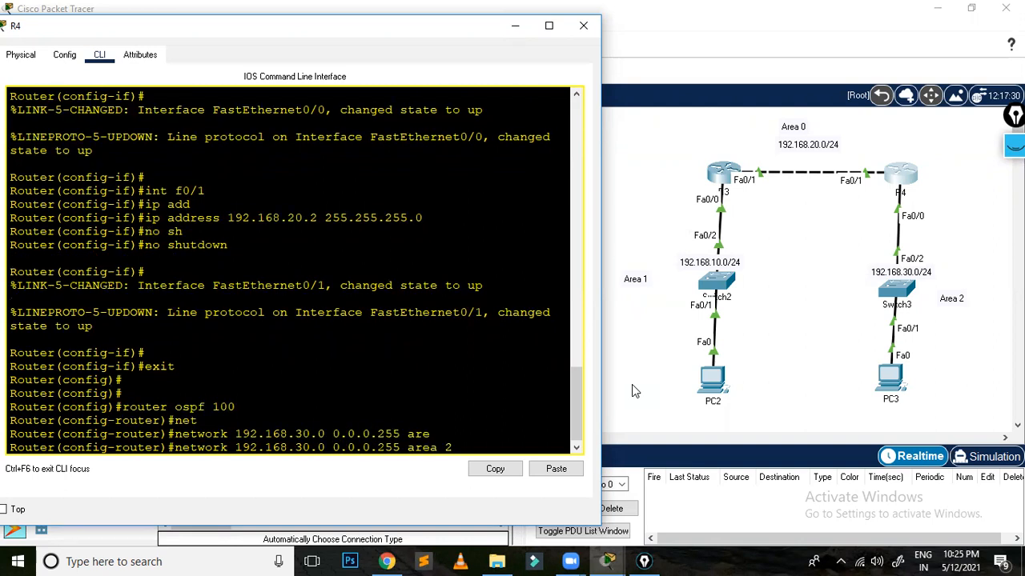
{"action": "key", "text": "Return"}
Advertise network 192.168.20.0 with wildcard 0.0.0.255 in OSPF area 0 on R4
{"action": "type", "text": "net"}
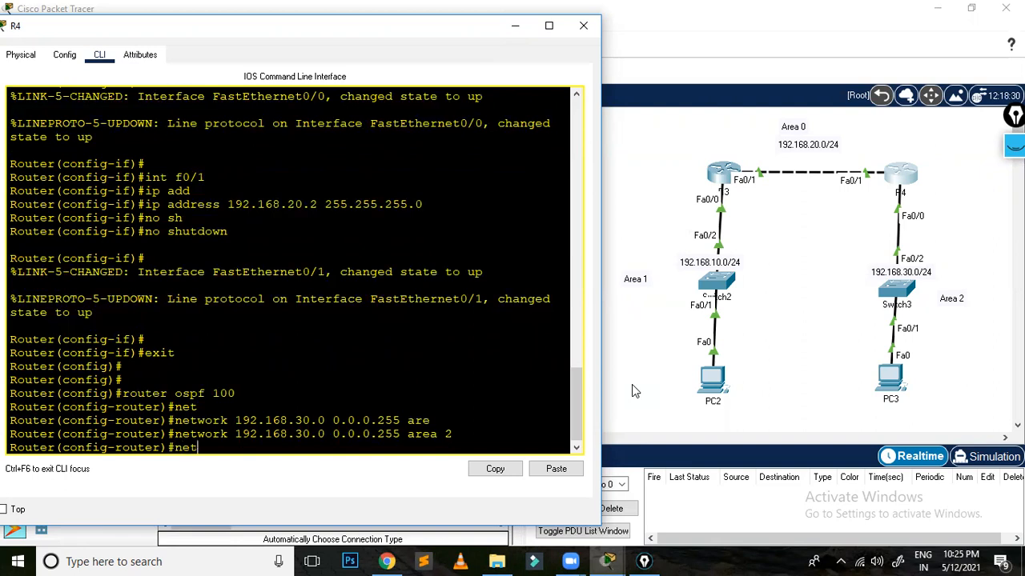
{"action": "key", "text": "Tab"}
{"action": "type", "text": "192."}
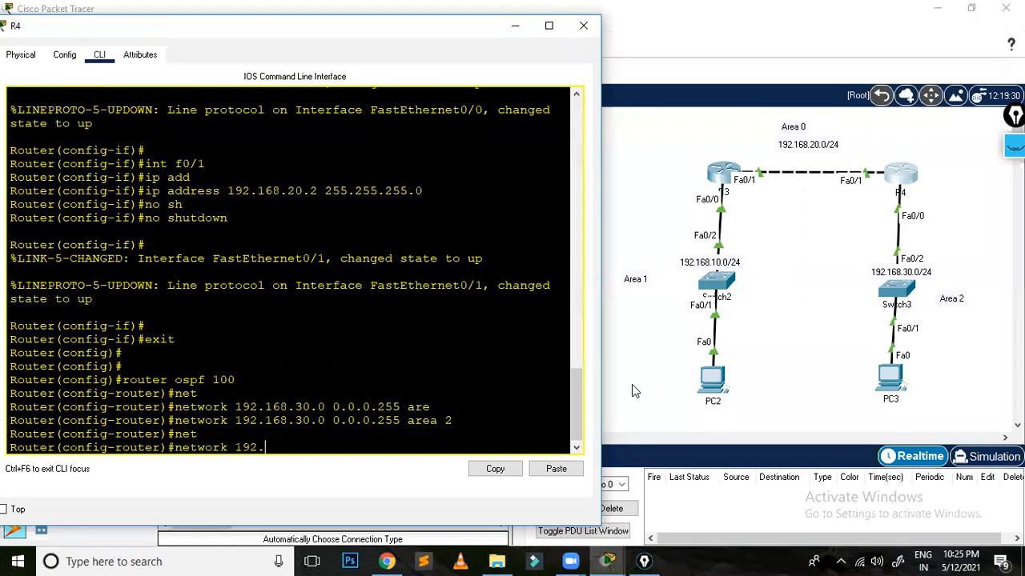
{"action": "type", "text": "168.20.0 0.0.0.255 are"}
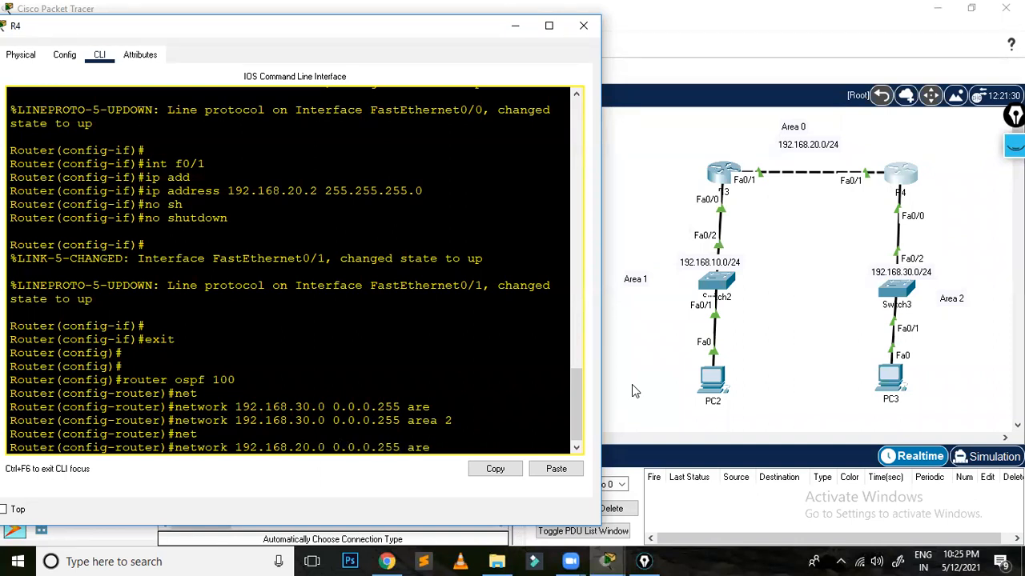
{"action": "key", "text": "Tab"}
{"action": "type", "text": "0"}
{"action": "key", "text": "Return"}
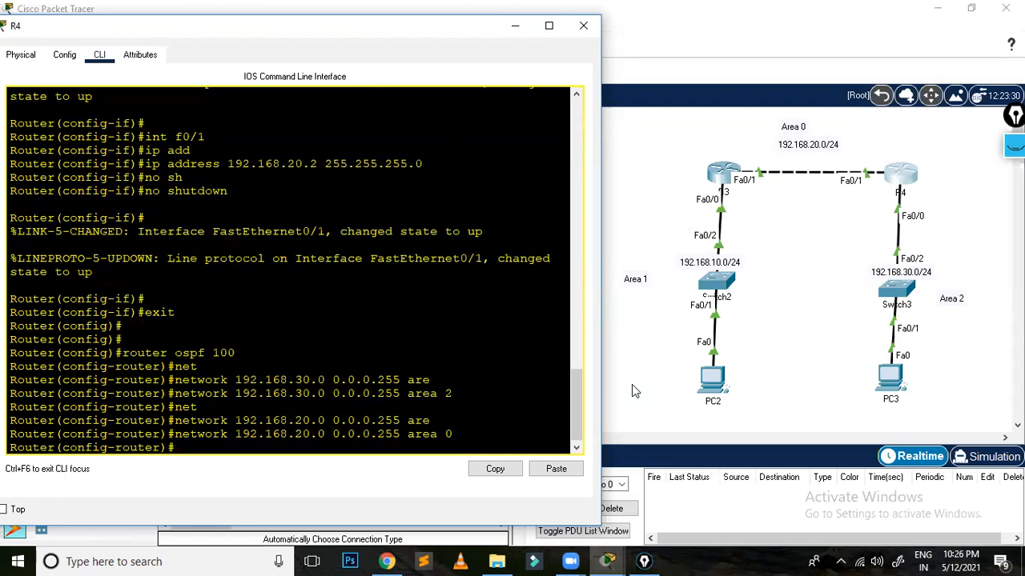
Leave configuration mode on R4 with end and display its routing table with show ip route
{"action": "type", "text": "end"}
{"action": "key", "text": "Return"}
{"action": "key", "text": "Return"}
{"action": "key", "text": "Return"}
{"action": "key", "text": "Return"}
{"action": "key", "text": "Return"}
{"action": "key", "text": "Return"}
{"action": "type", "text": "show ip"}
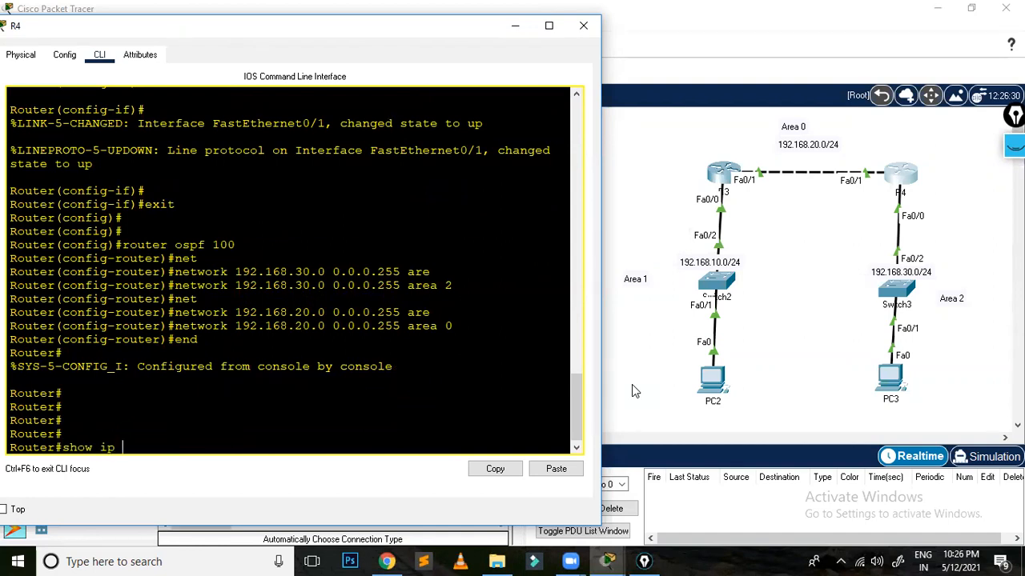
{"action": "type", "text": " rou"}
{"action": "key", "text": "Tab"}
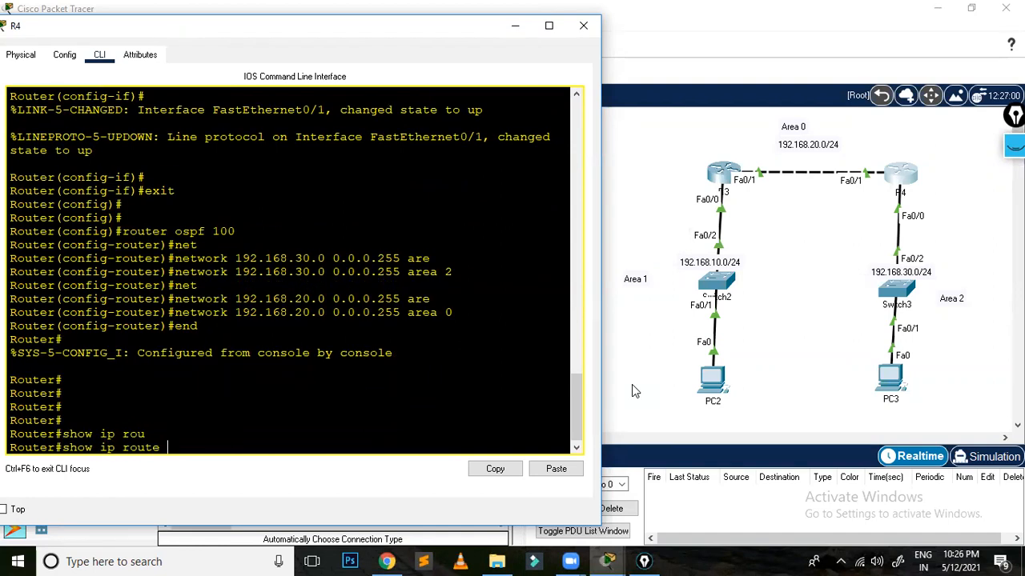
{"action": "key", "text": "Return"}
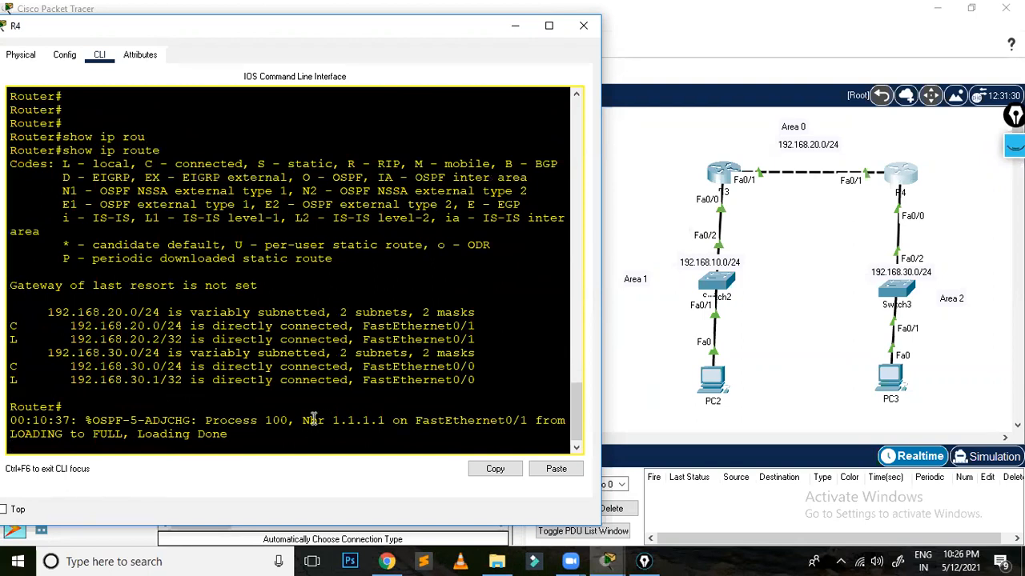
Examine the OSPF adjacency message and the connected routes in R4's output, and return to the prompt
{"action": "left_click_drag", "start_coordinate": [16, 420], "coordinate": [94, 421]}
{"action": "left_click", "coordinate": [276, 434]}
{"action": "left_click_drag", "start_coordinate": [299, 420], "coordinate": [404, 418]}
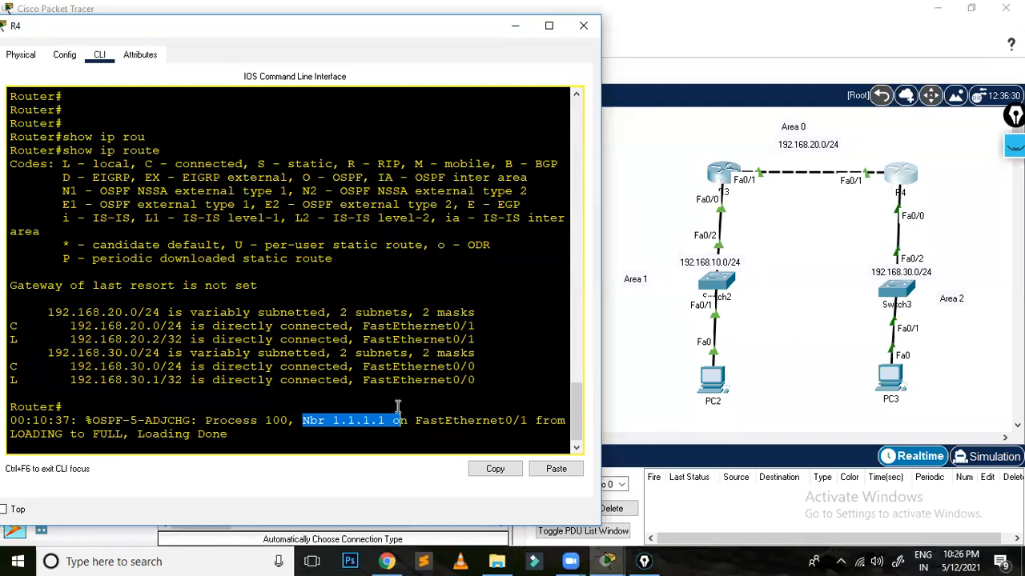
{"action": "left_click_drag", "start_coordinate": [13, 300], "coordinate": [39, 381]}
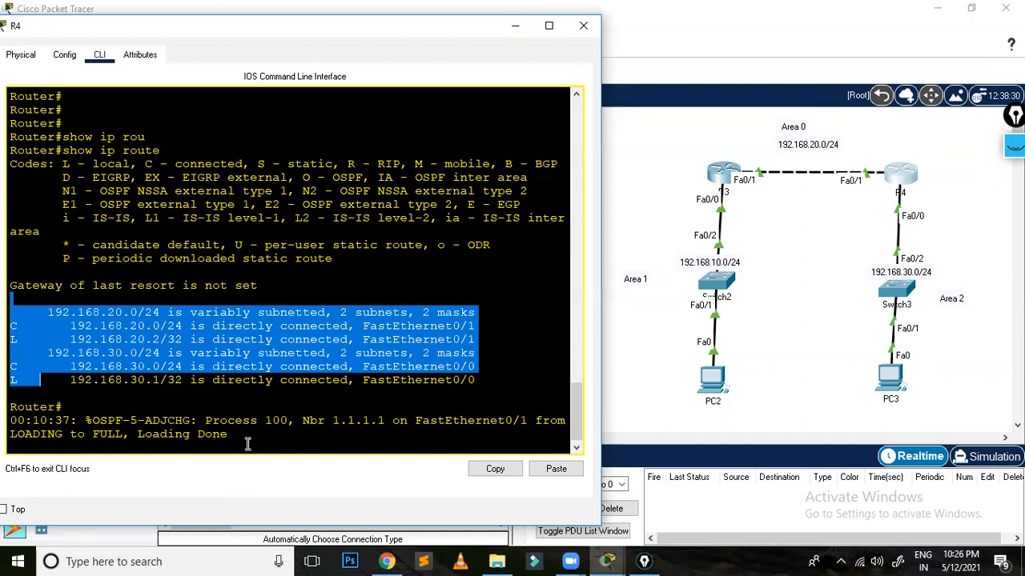
{"action": "left_click", "coordinate": [258, 437]}
{"action": "key", "text": "Return"}
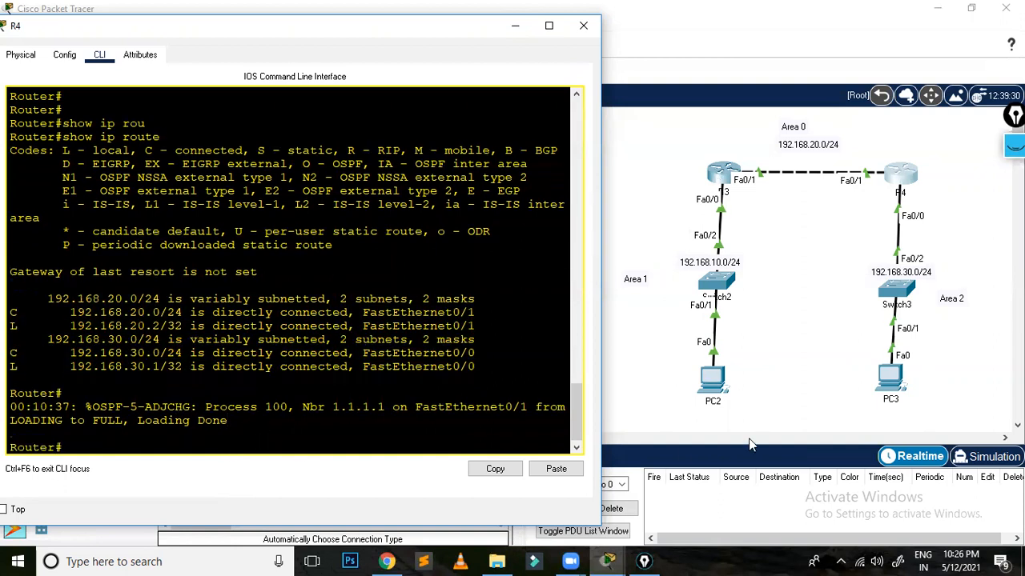
Run show ip route again on R4 and examine the OSPF inter-area route's destination network and next hop
{"action": "key", "text": "Up"}
{"action": "key", "text": "Return"}
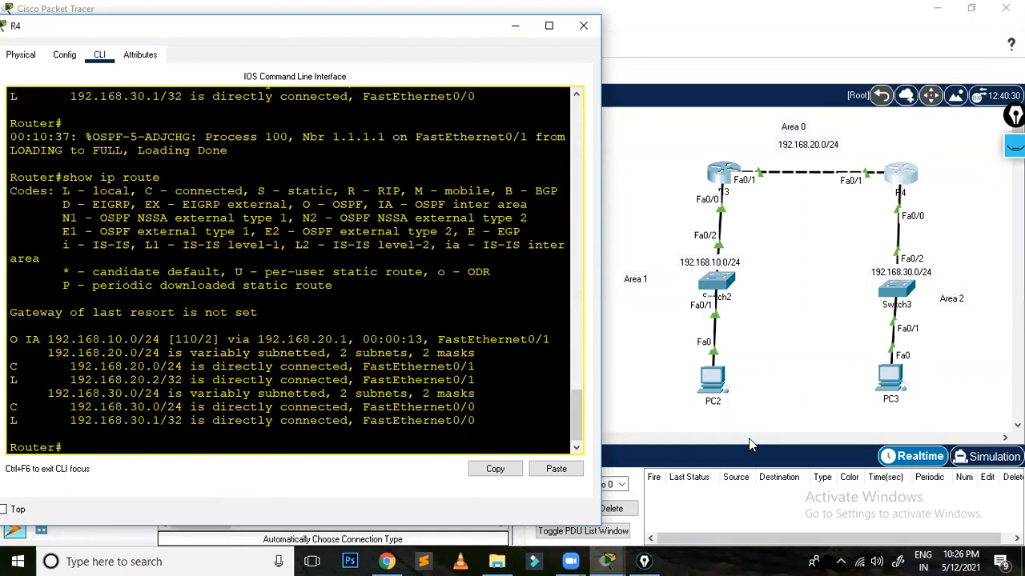
{"action": "left_click_drag", "start_coordinate": [24, 338], "coordinate": [10, 339]}
{"action": "left_click_drag", "start_coordinate": [137, 339], "coordinate": [48, 339]}
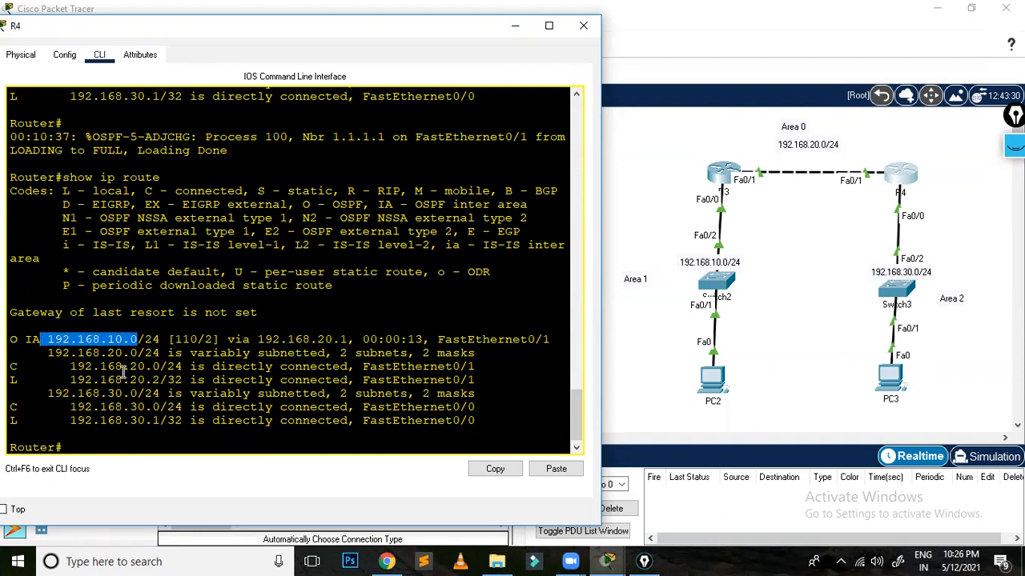
{"action": "left_click_drag", "start_coordinate": [344, 339], "coordinate": [317, 339]}
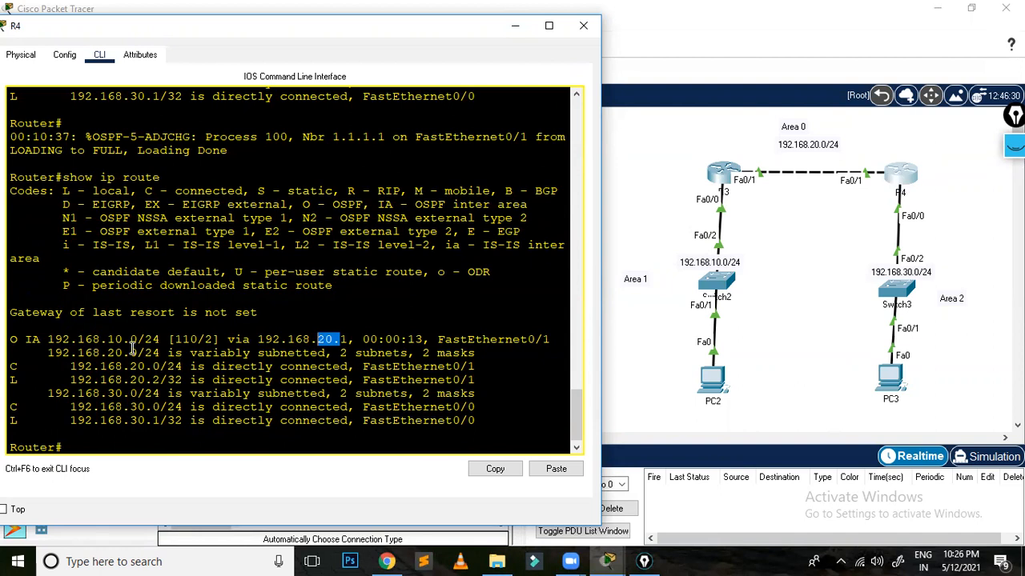
{"action": "left_click_drag", "start_coordinate": [137, 340], "coordinate": [55, 340]}
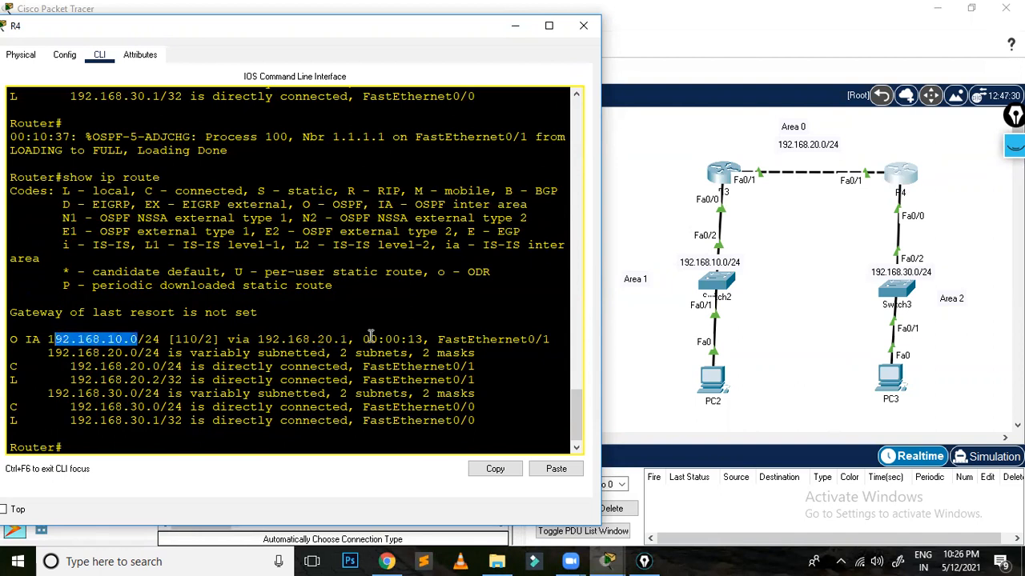
{"action": "left_click_drag", "start_coordinate": [351, 342], "coordinate": [249, 340]}
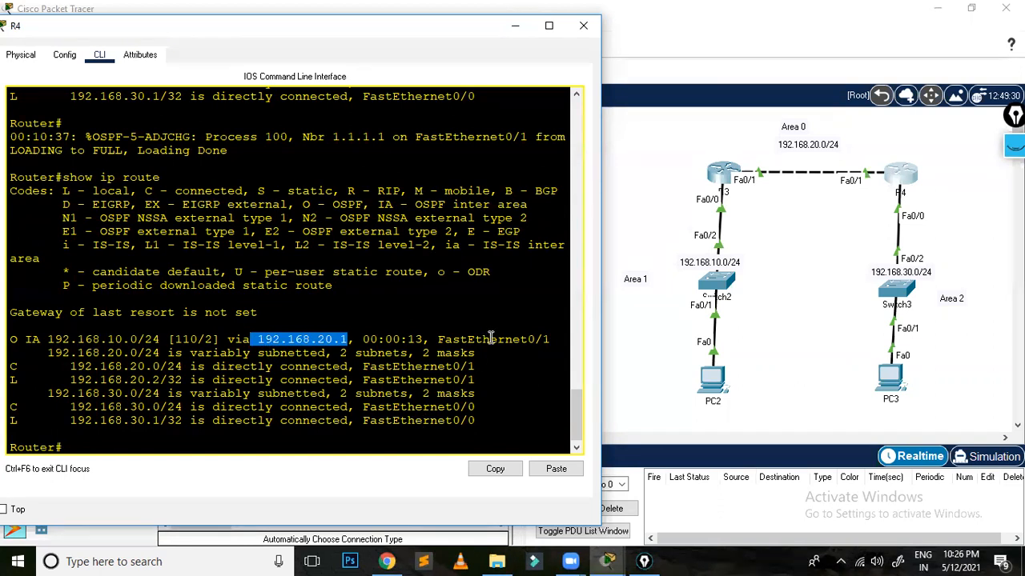
{"action": "left_click", "coordinate": [213, 445]}
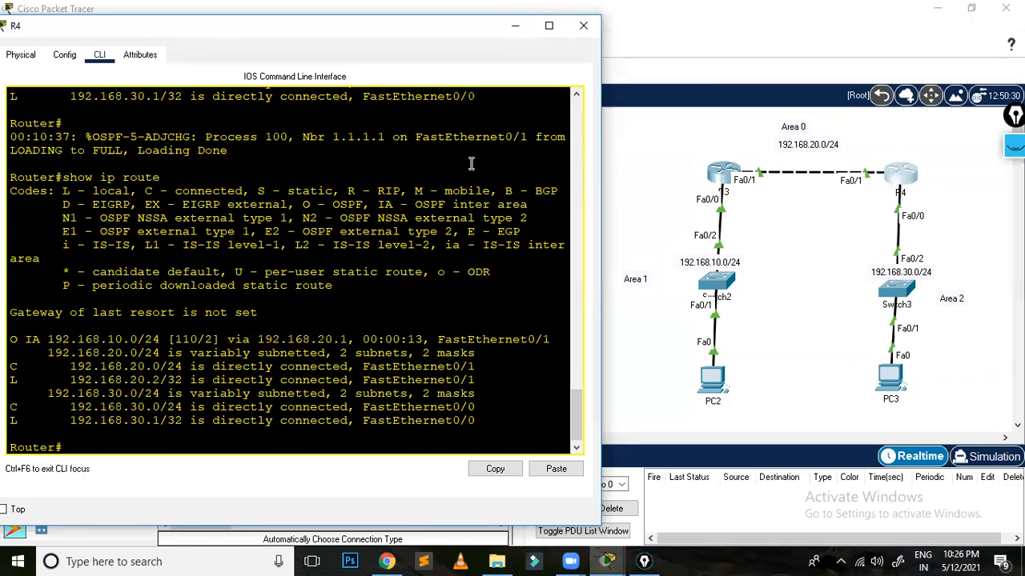
Close R4's window, open PC2's IP configuration and set its IPv4 address to 192.168.10.2
{"action": "left_click", "coordinate": [583, 28]}
{"action": "left_click", "coordinate": [711, 378]}
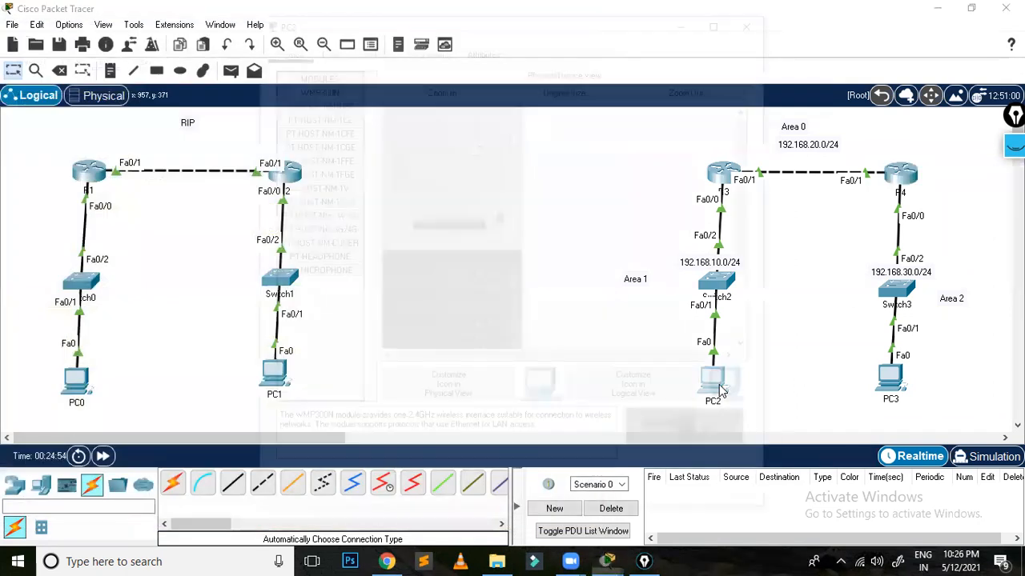
{"action": "left_click_drag", "start_coordinate": [606, 23], "coordinate": [378, 49]}
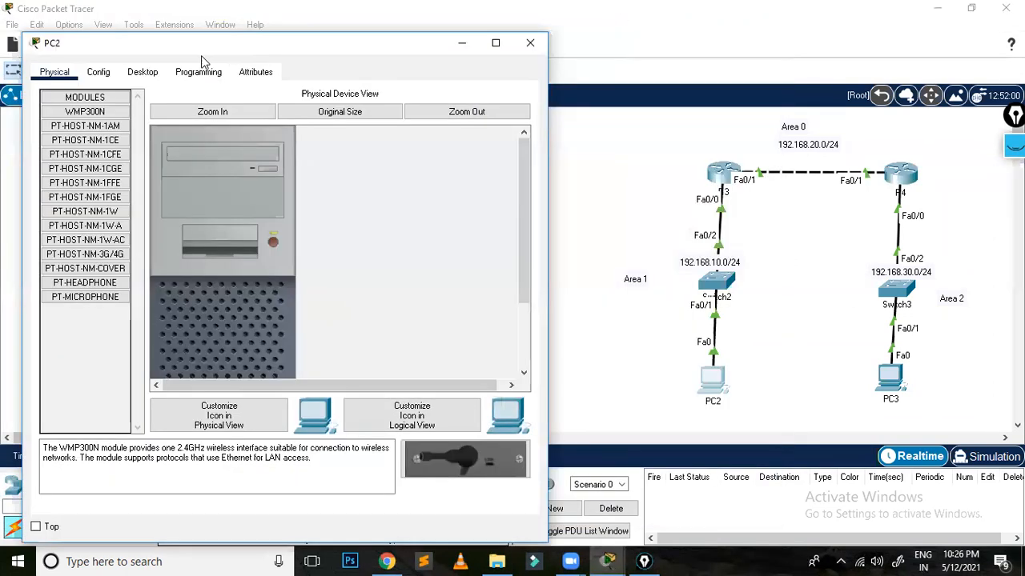
{"action": "left_click", "coordinate": [140, 72]}
{"action": "left_click", "coordinate": [98, 144]}
{"action": "type", "text": "192.168.10.2"}
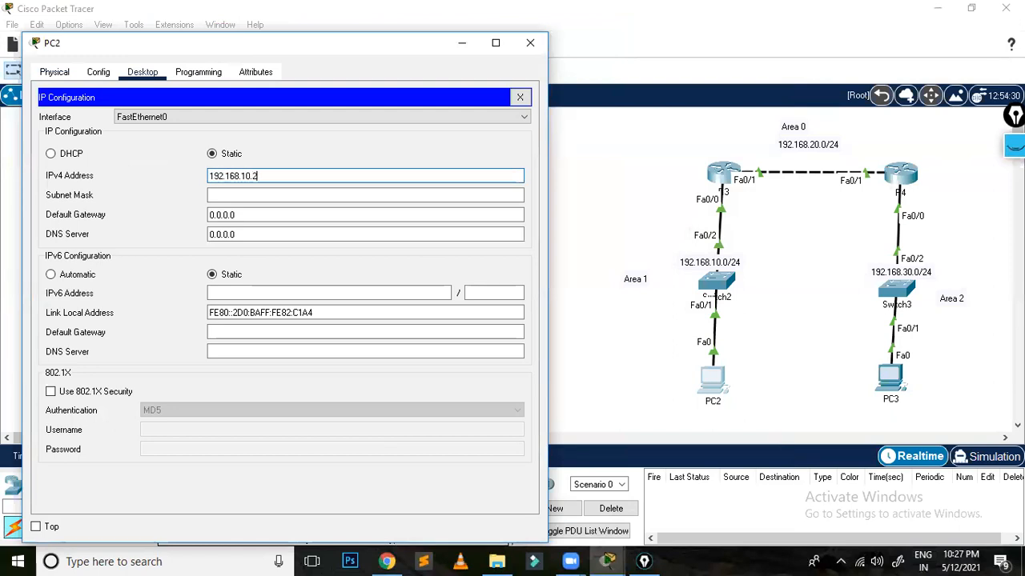
Set PC2's subnet mask to 255.255.255.0 and its default gateway to 192.168.10.1
{"action": "key", "text": "Tab"}
{"action": "type", "text": "1"}
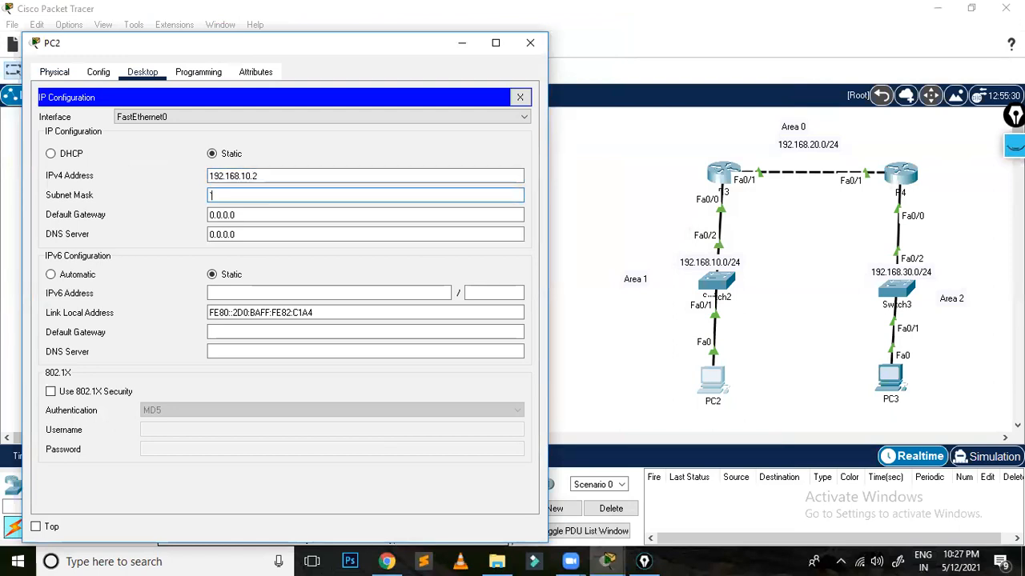
{"action": "type", "text": "55.255.255.0"}
{"action": "key", "text": "Tab"}
{"action": "type", "text": "192.168"}
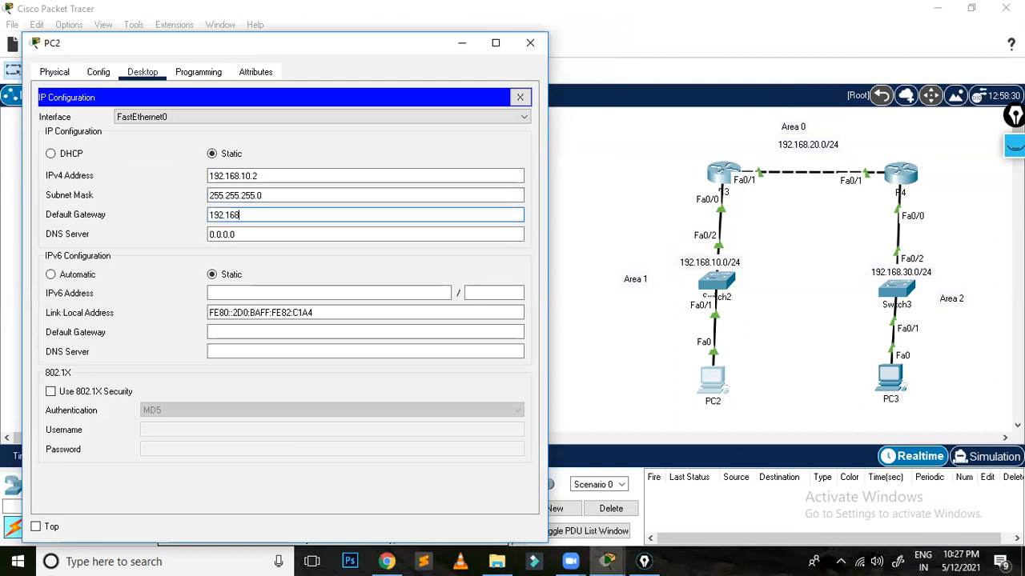
{"action": "type", "text": ".10.1"}
{"action": "key", "text": "Tab"}
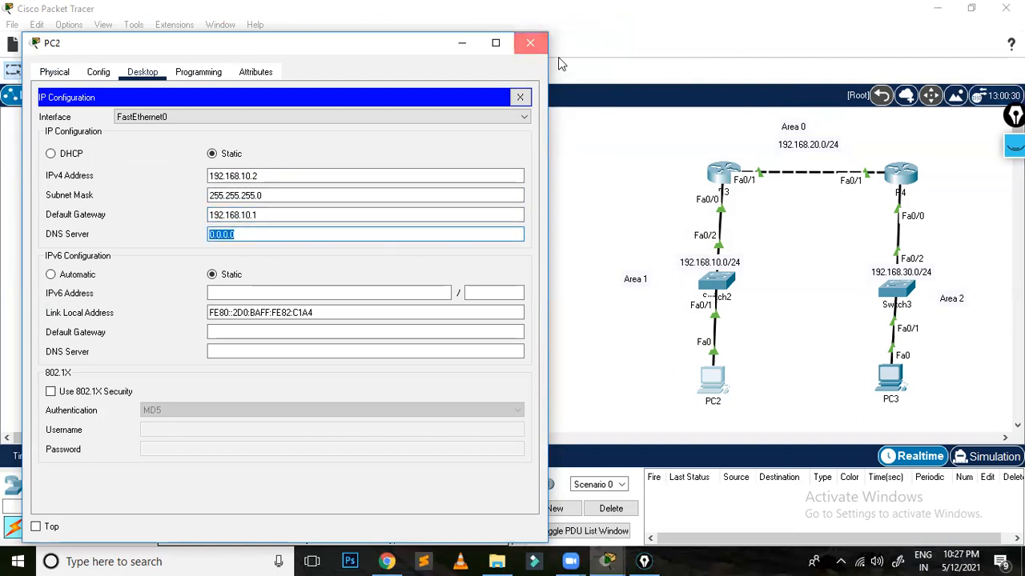
Close PC2's window and open PC3's IP configuration
{"action": "left_click", "coordinate": [530, 42]}
{"action": "left_click", "coordinate": [890, 378]}
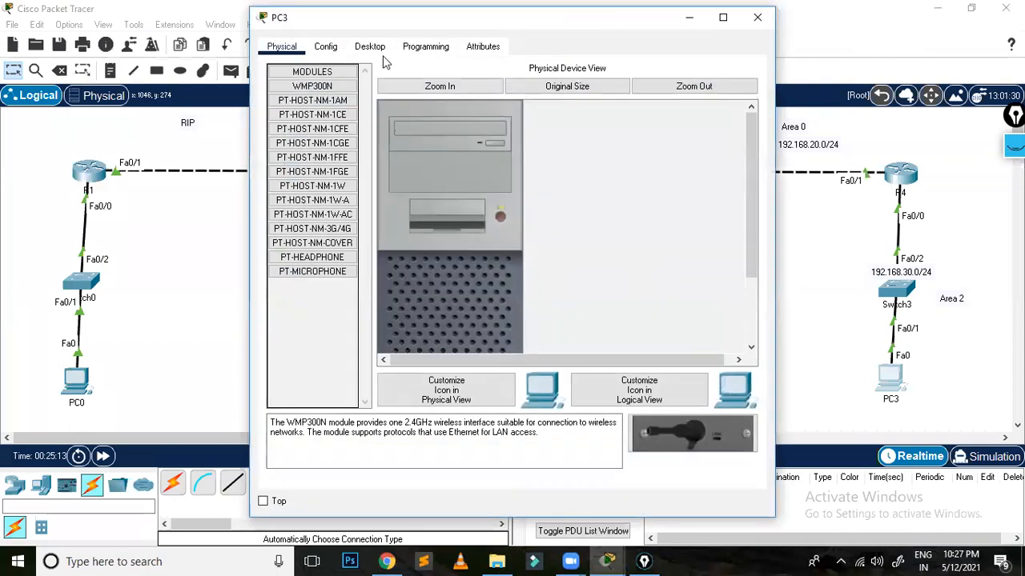
{"action": "left_click", "coordinate": [370, 48]}
{"action": "left_click", "coordinate": [408, 101]}
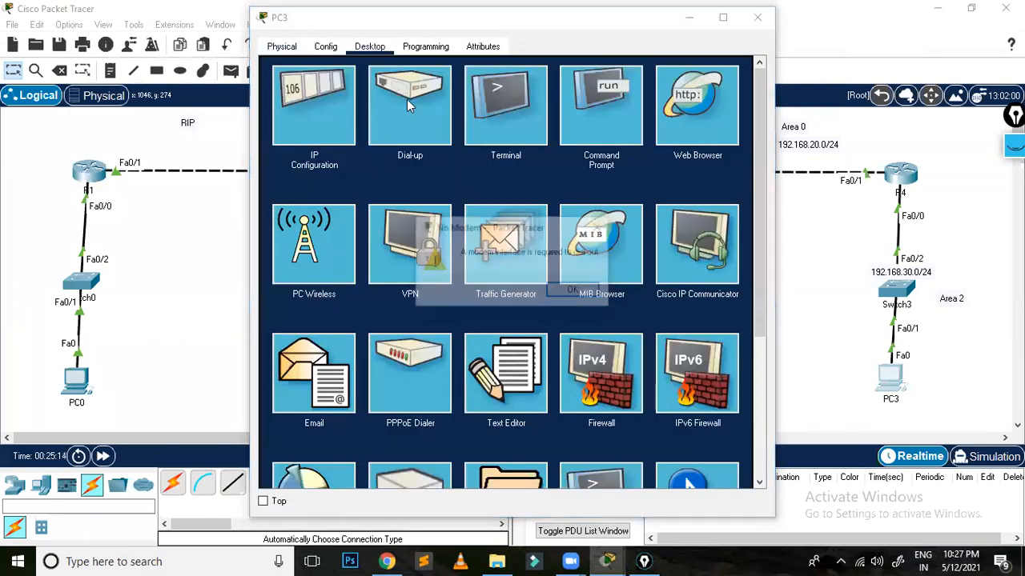
{"action": "left_click", "coordinate": [574, 291]}
{"action": "left_click", "coordinate": [337, 120]}
Set PC3's IPv4 address to 192.168.30.2, subnet mask to 255.255.255.0 and default gateway to 192.168.30.1
{"action": "left_click", "coordinate": [558, 153]}
{"action": "type", "text": "192.168.30.2"}
{"action": "key", "text": "Tab"}
{"action": "key", "text": "Tab"}
{"action": "type", "text": "192.168.30.1"}
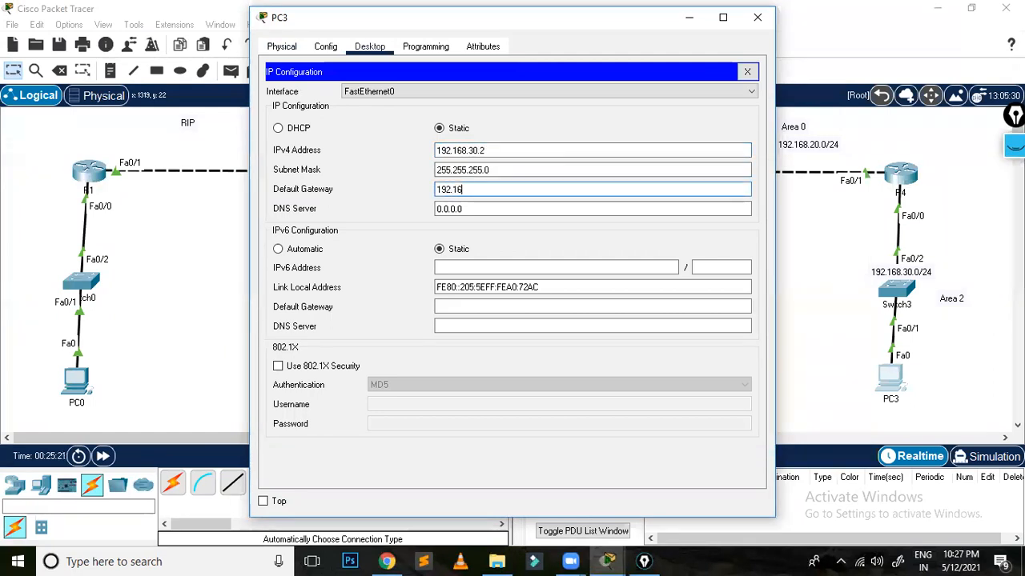
{"action": "key", "text": "Tab"}
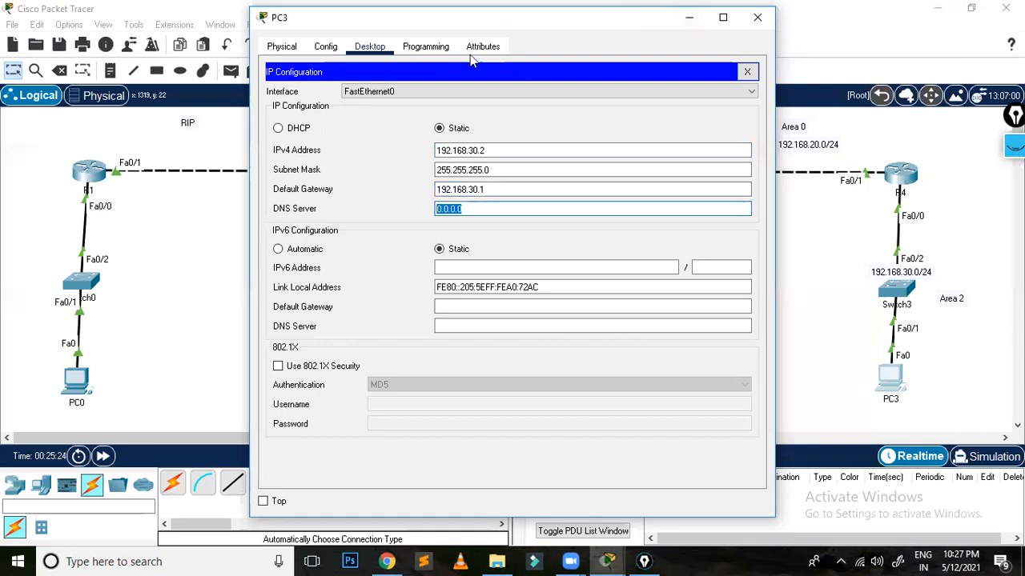
Close PC3's IP configuration, open its command prompt and ping PC2 at 192.168.10.2
{"action": "left_click_drag", "start_coordinate": [623, 19], "coordinate": [488, 53]}
{"action": "left_click", "coordinate": [611, 105]}
{"action": "left_click", "coordinate": [422, 186]}
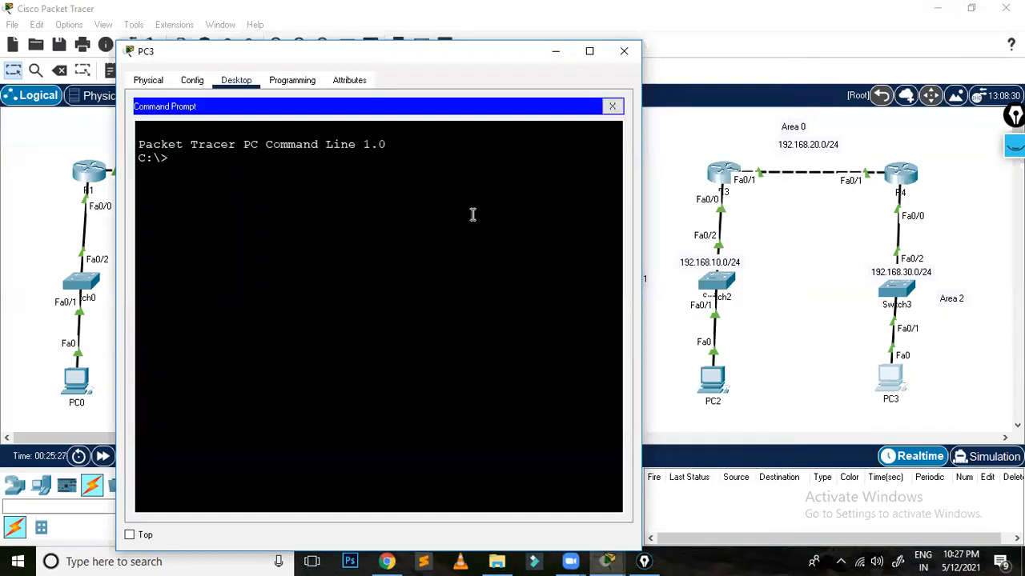
{"action": "type", "text": "ping 192.168.10.2"}
{"action": "key", "text": "Return"}
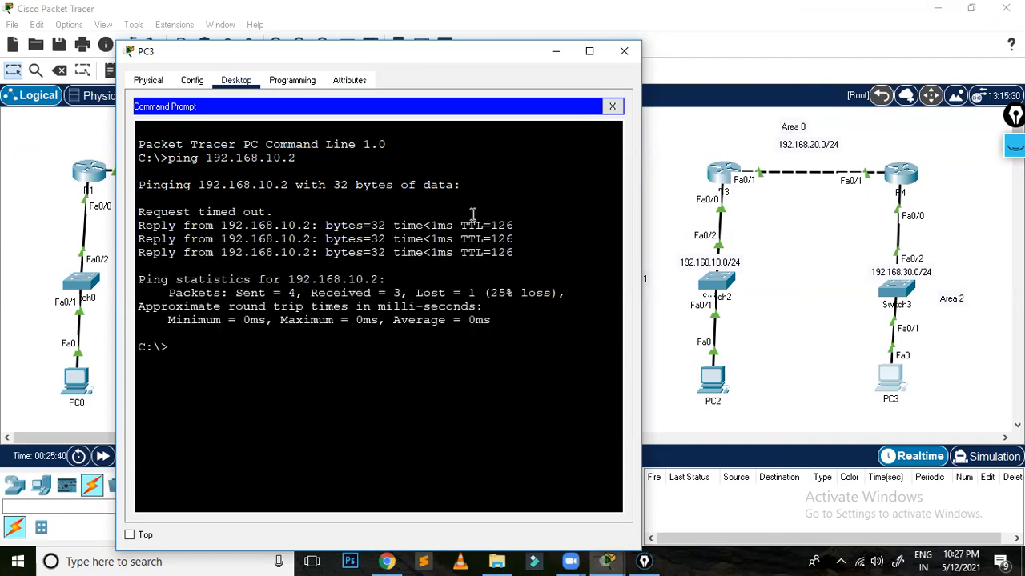
Repeat the ping from PC3 to 192.168.10.2 and close PC3's window
{"action": "key", "text": "Up"}
{"action": "key", "text": "Return"}
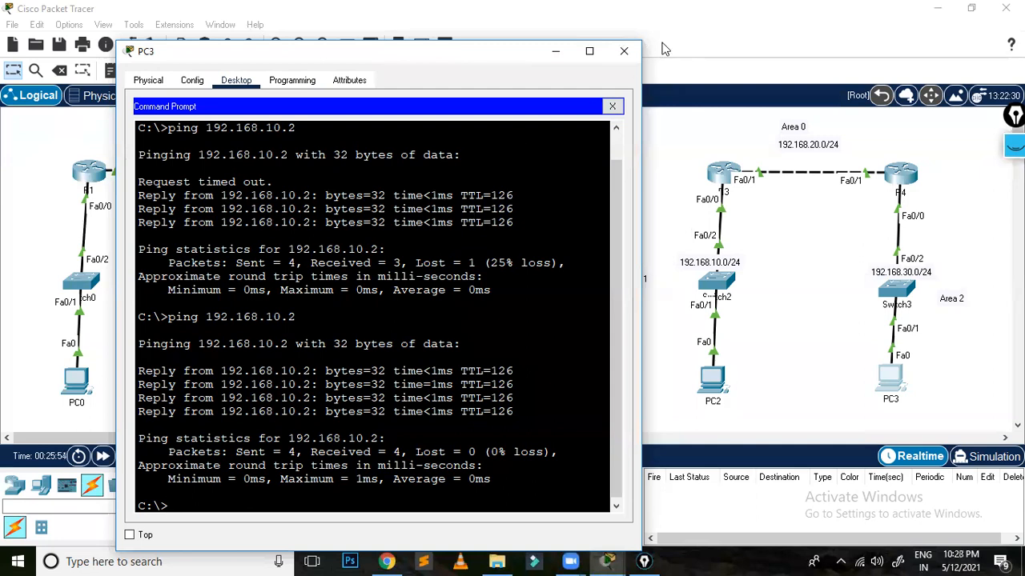
{"action": "left_click", "coordinate": [624, 50]}
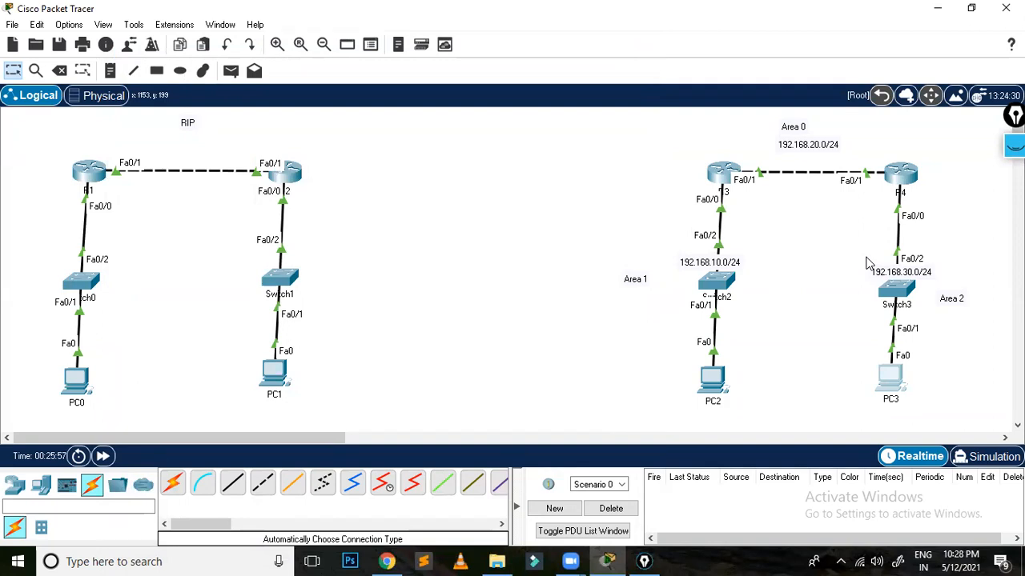
Place a note reading OSPF just above router R3 in the workspace
{"action": "left_click", "coordinate": [110, 70]}
{"action": "left_click", "coordinate": [722, 133]}
{"action": "type", "text": "OSPF"}
{"action": "key", "text": "BackSpace"}
{"action": "key", "text": "BackSpace"}
{"action": "key", "text": "BackSpace"}
{"action": "key", "text": "BackSpace"}
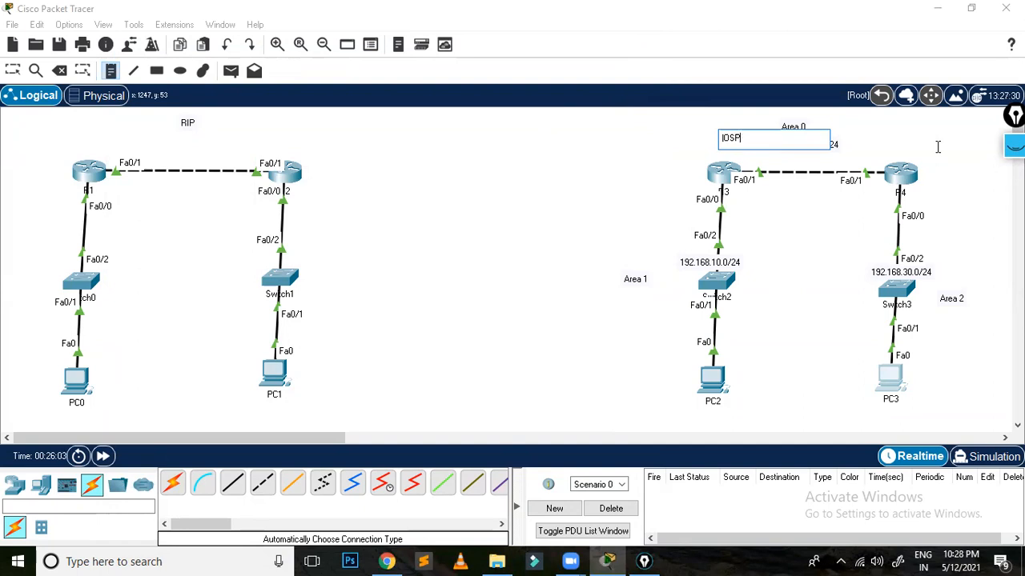
{"action": "type", "text": "OSPF"}
{"action": "left_click", "coordinate": [893, 147]}
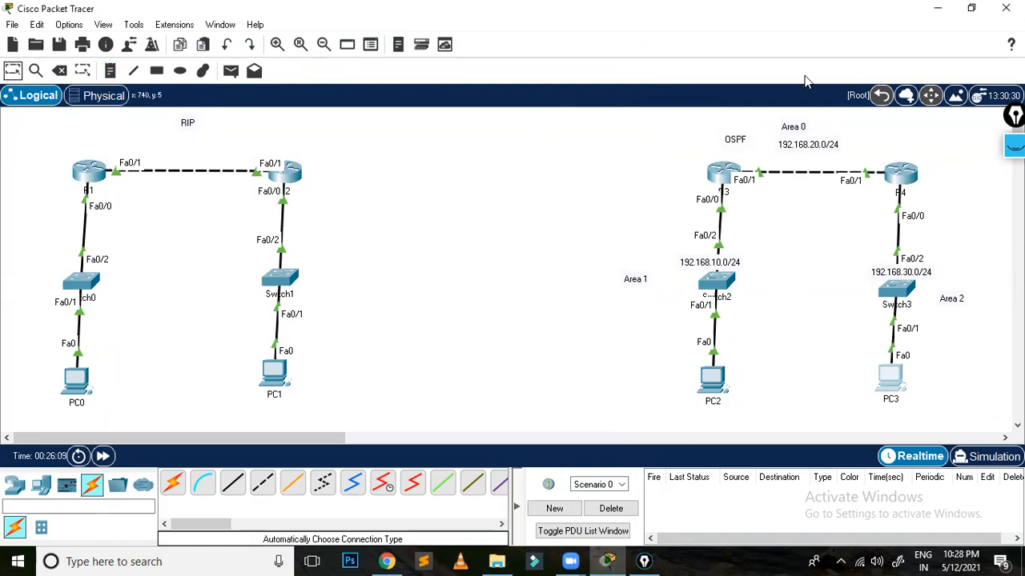